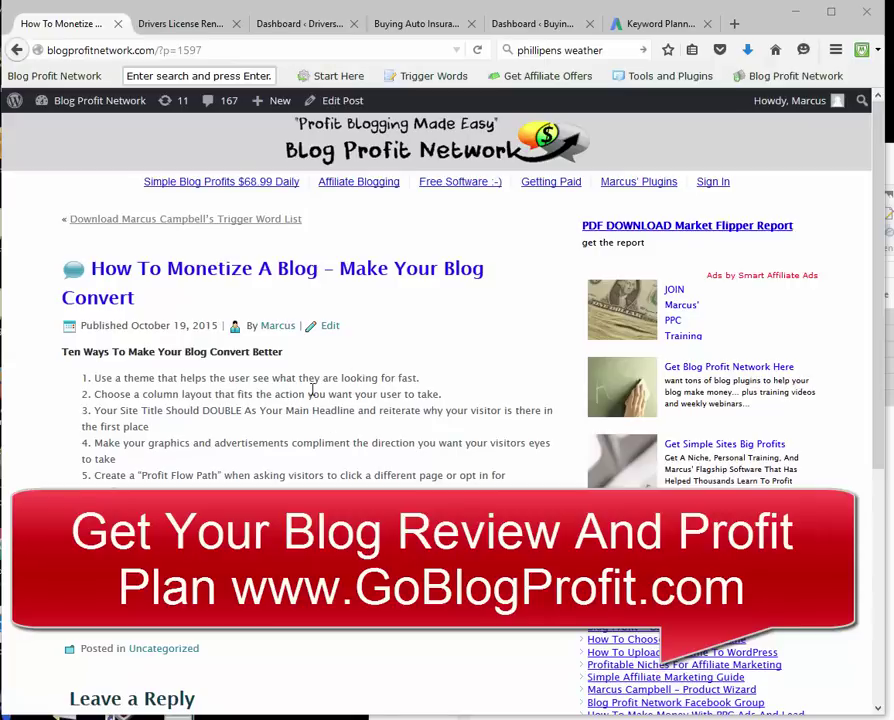
Step: Review the ad campaign, ad group click and analytics pageview screenshots in Photos alongside the Drivers License Renewal site
{"action": "key", "text": "ctrl+Tab"}
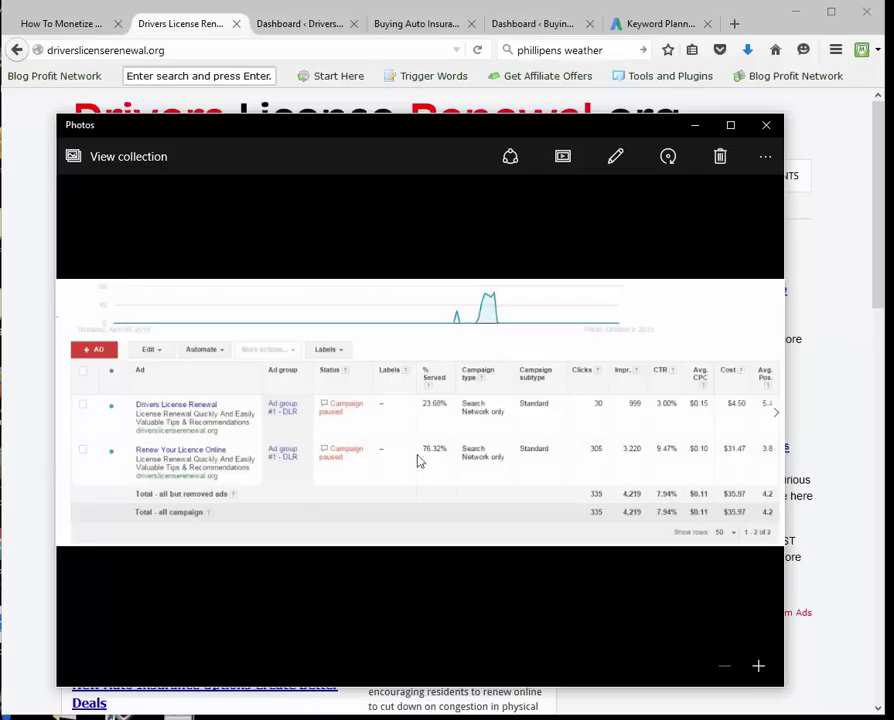
{"action": "key", "text": "Right"}
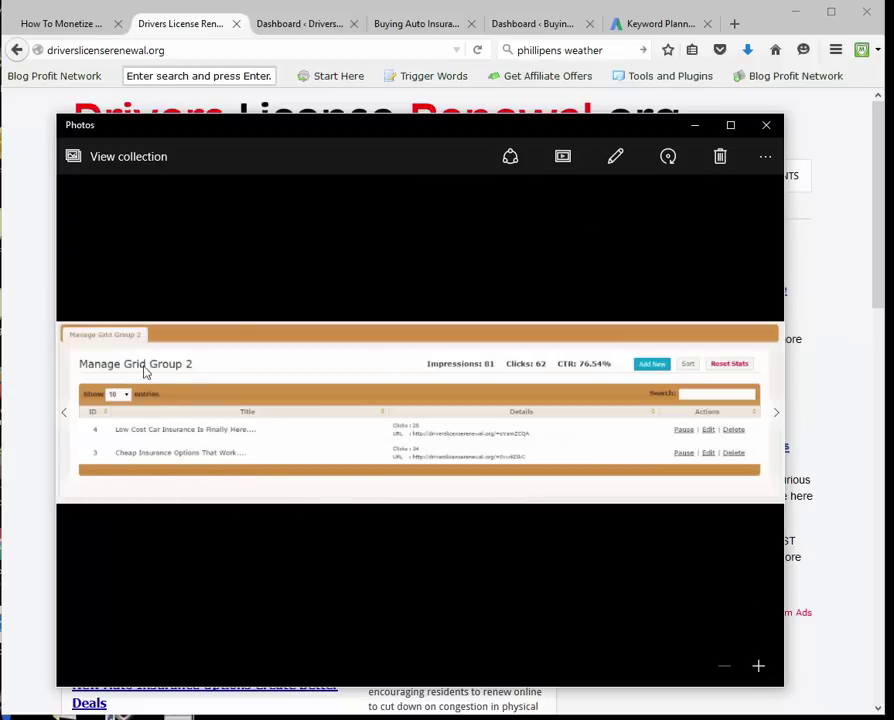
{"action": "left_click_drag", "start_coordinate": [155, 135], "coordinate": [605, 101]}
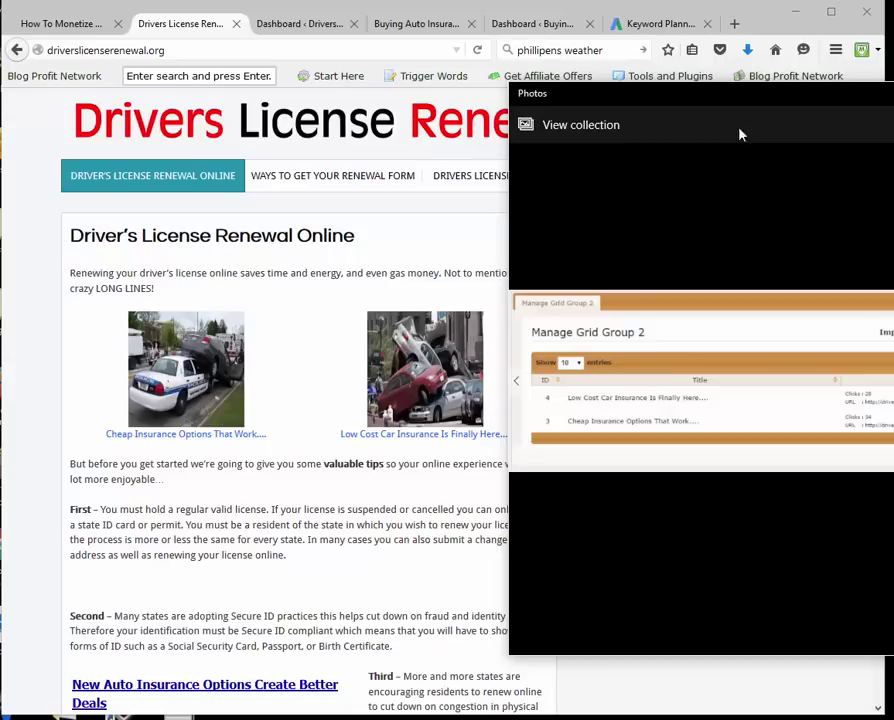
{"action": "left_click_drag", "start_coordinate": [760, 99], "coordinate": [340, 116]}
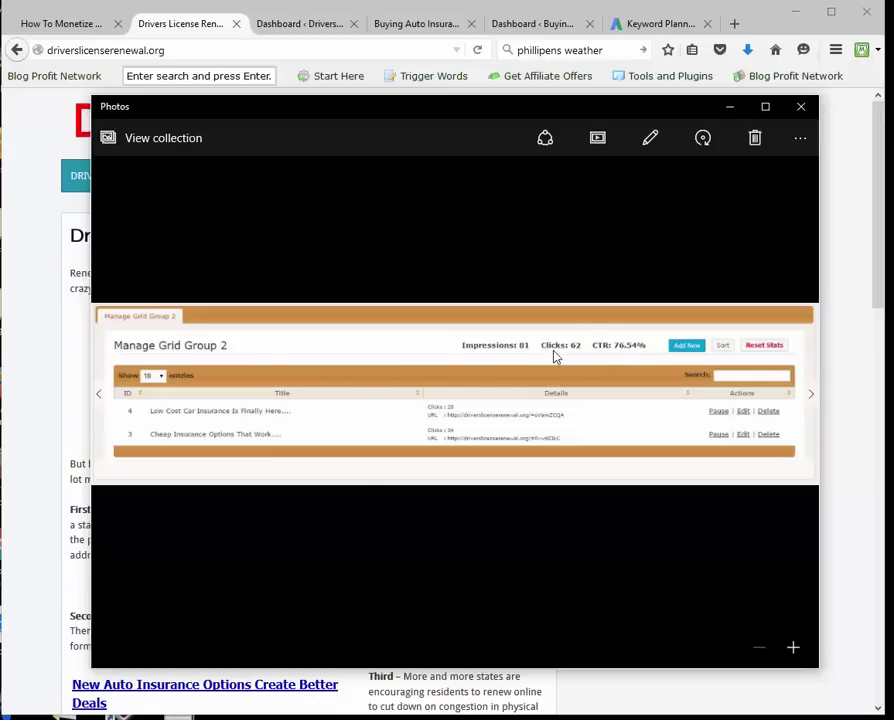
{"action": "scroll", "coordinate": [550, 370], "scroll_direction": "down", "scroll_amount": 1}
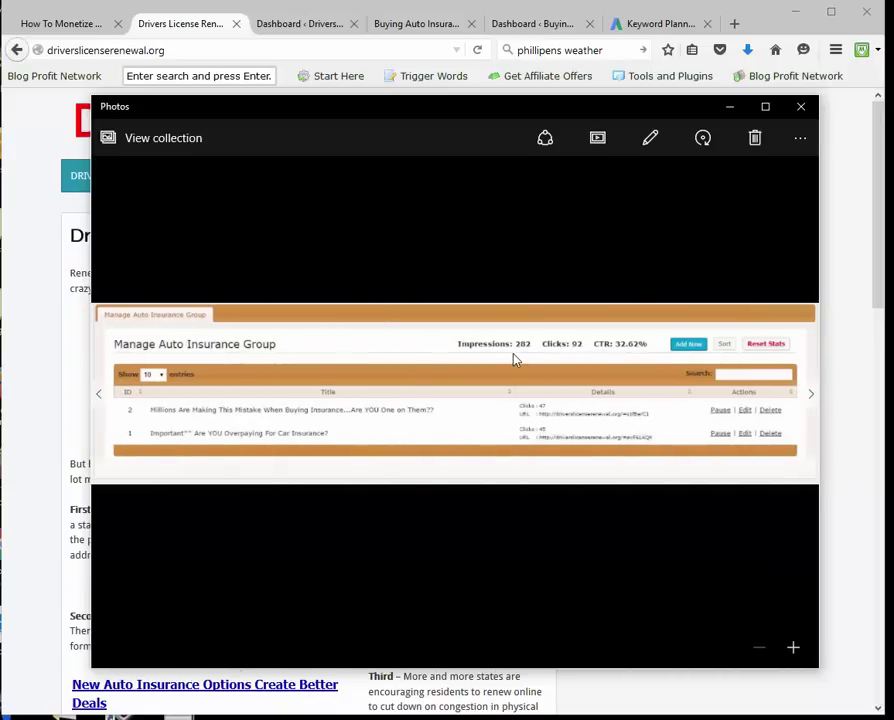
{"action": "scroll", "coordinate": [536, 356], "scroll_direction": "down", "scroll_amount": 1}
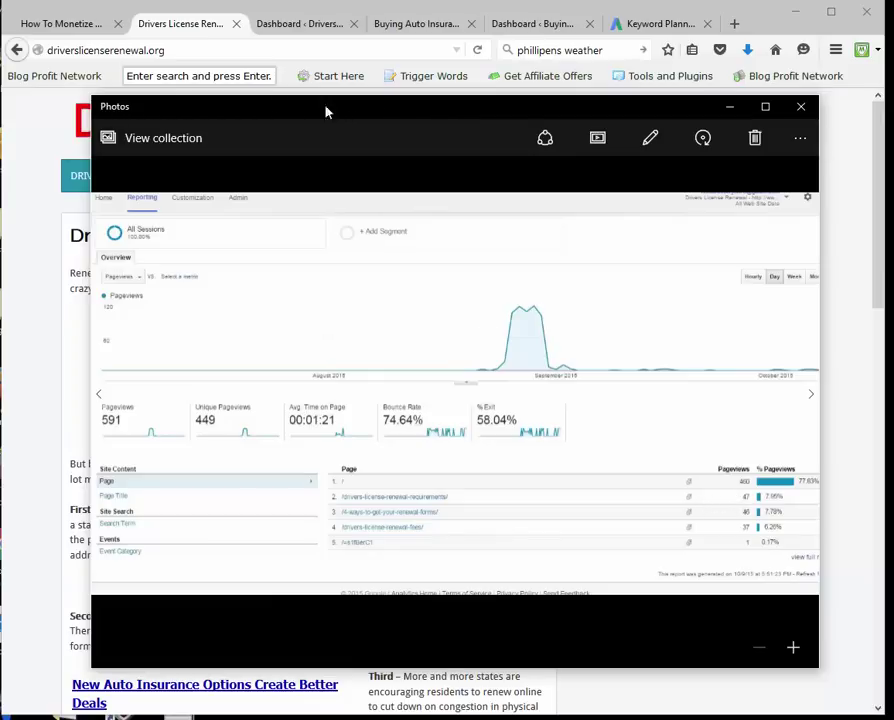
{"action": "left_click_drag", "start_coordinate": [200, 114], "coordinate": [165, 135]}
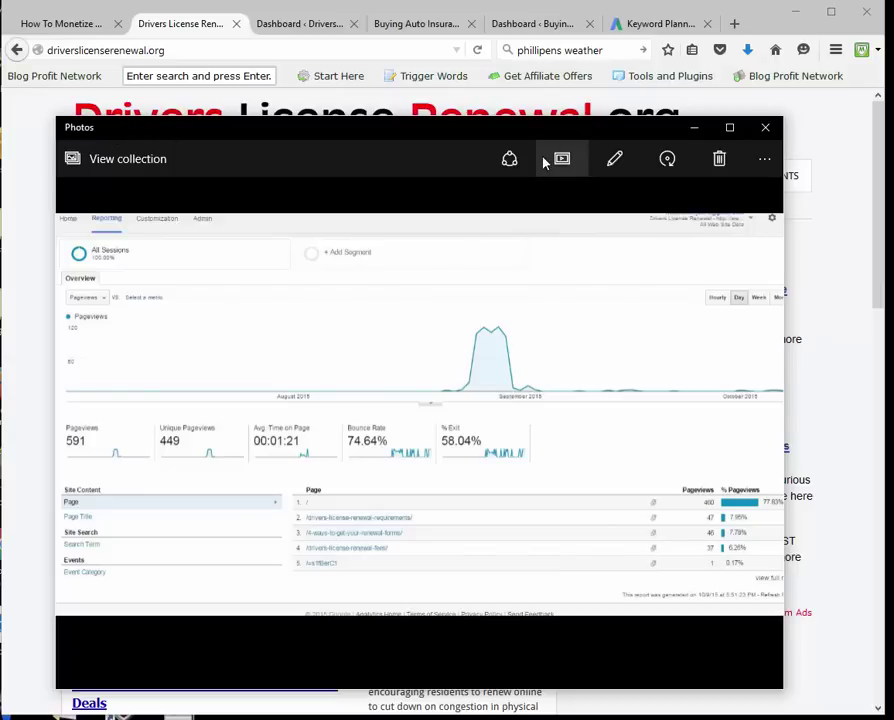
{"action": "key", "text": "Right"}
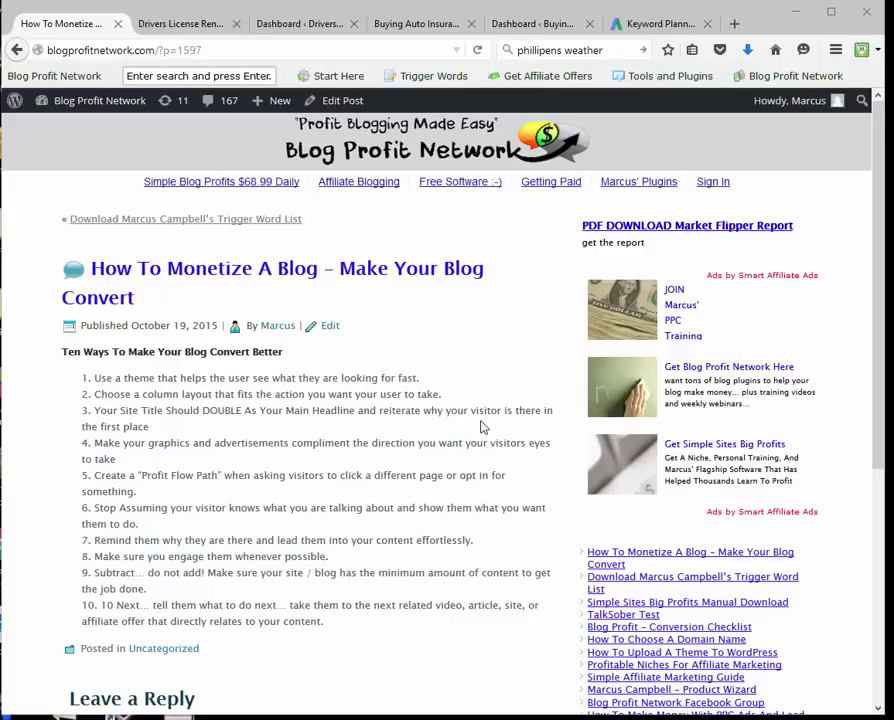
Step: Examine the Drivers License Renewal home page from its Trending Stories ads down to the footer contact form
{"action": "left_click", "coordinate": [145, 25]}
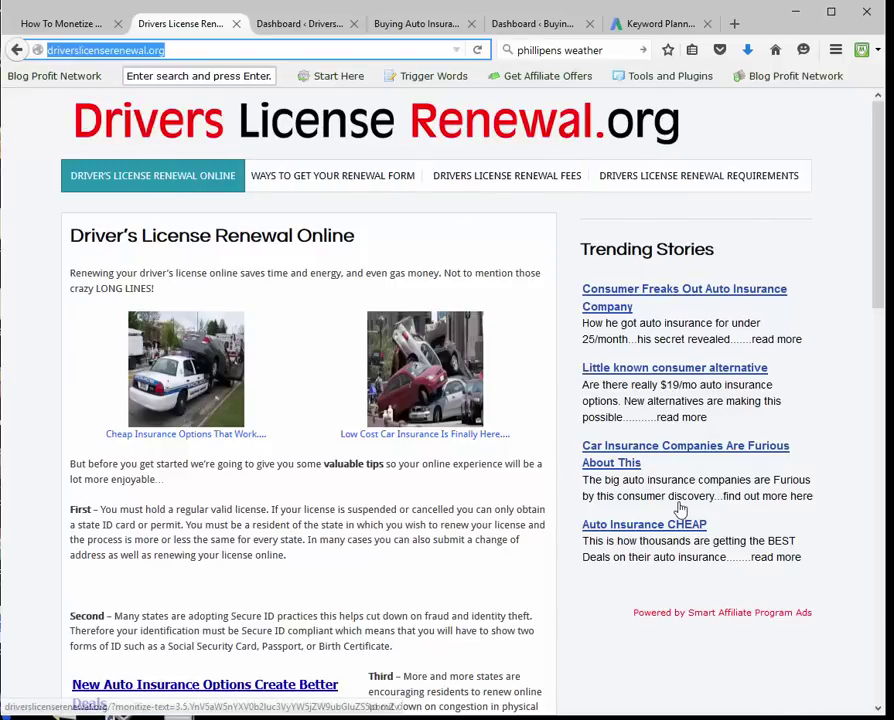
{"action": "scroll", "coordinate": [679, 509], "scroll_direction": "down", "scroll_amount": 10}
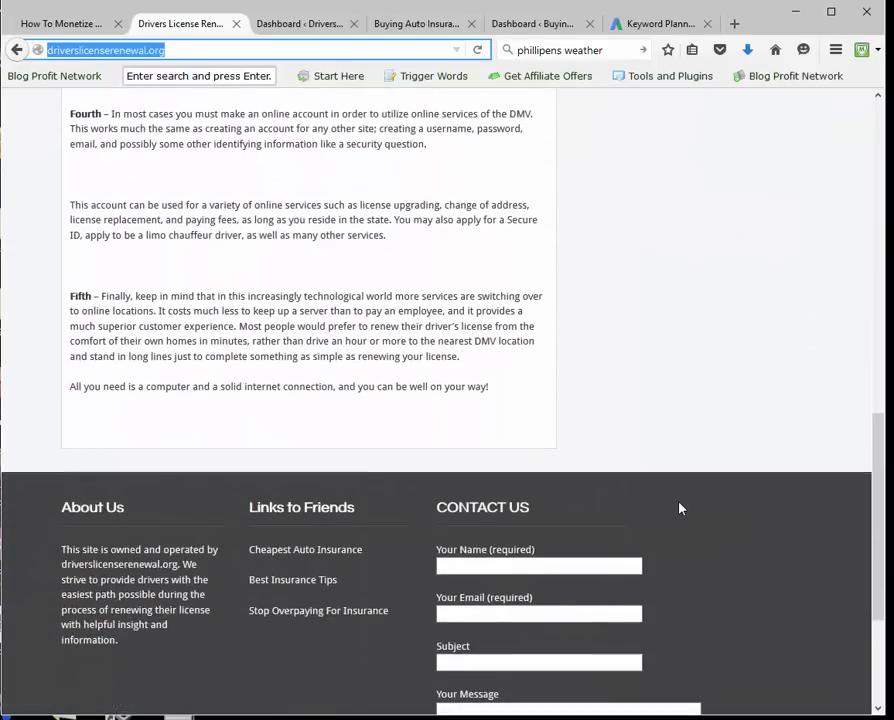
{"action": "scroll", "coordinate": [679, 509], "scroll_direction": "up", "scroll_amount": 10}
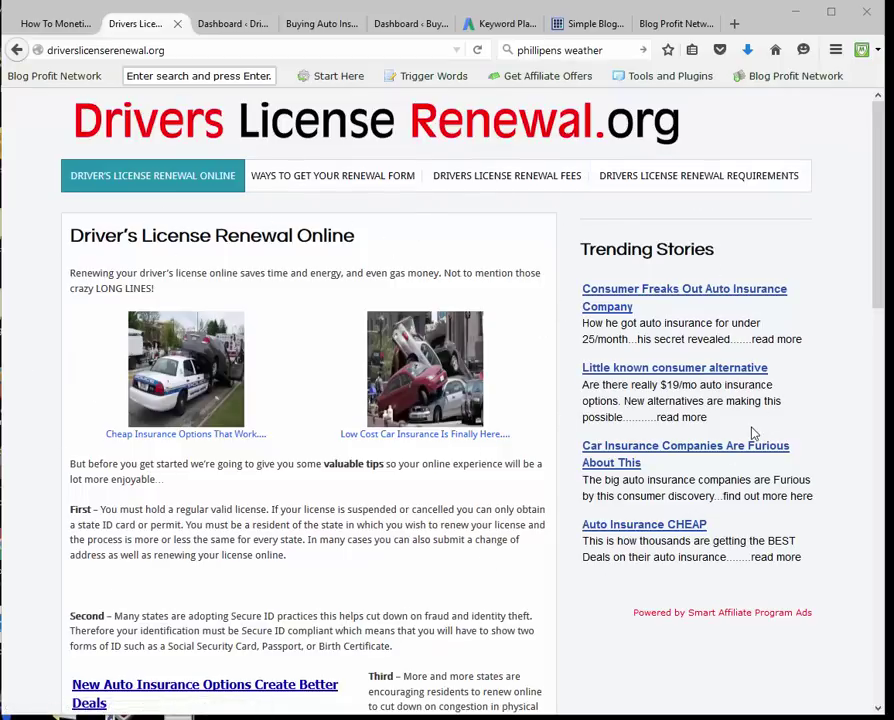
{"action": "scroll", "coordinate": [754, 433], "scroll_direction": "down", "scroll_amount": 15}
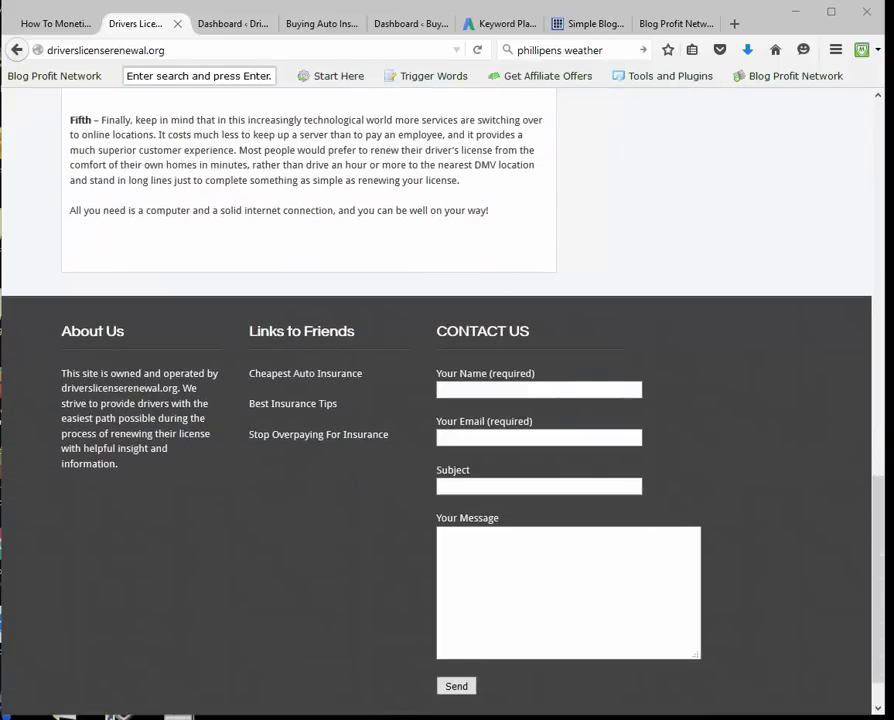
{"action": "left_click_drag", "start_coordinate": [878, 646], "coordinate": [816, 274]}
{"action": "key", "text": "ctrl+l"}
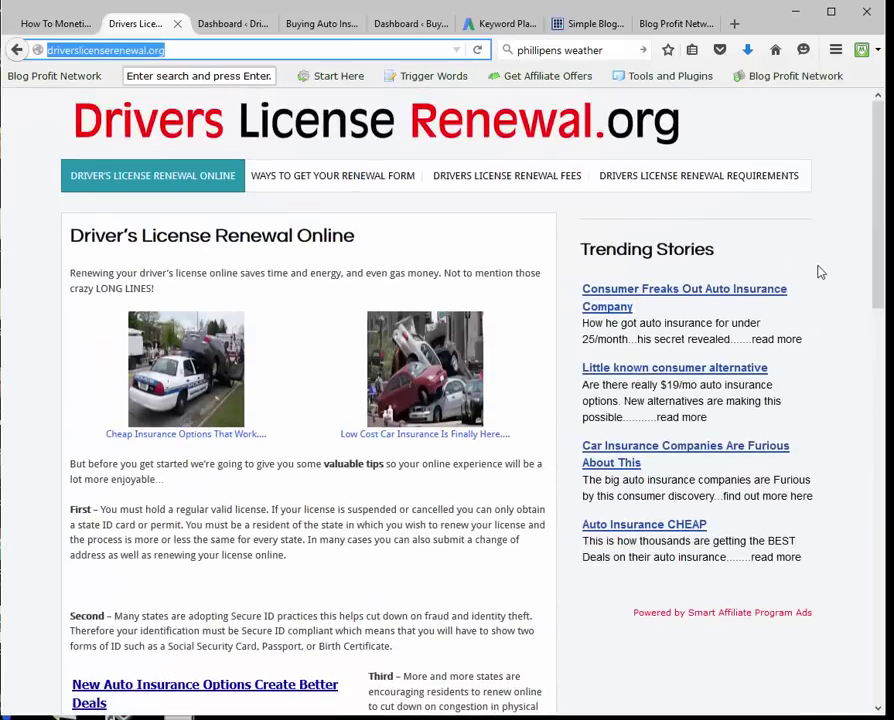
Step: Compare the Drivers License Renewal site with the ten conversion tips in the "How To Monetize A Blog" post
{"action": "left_click", "coordinate": [28, 23]}
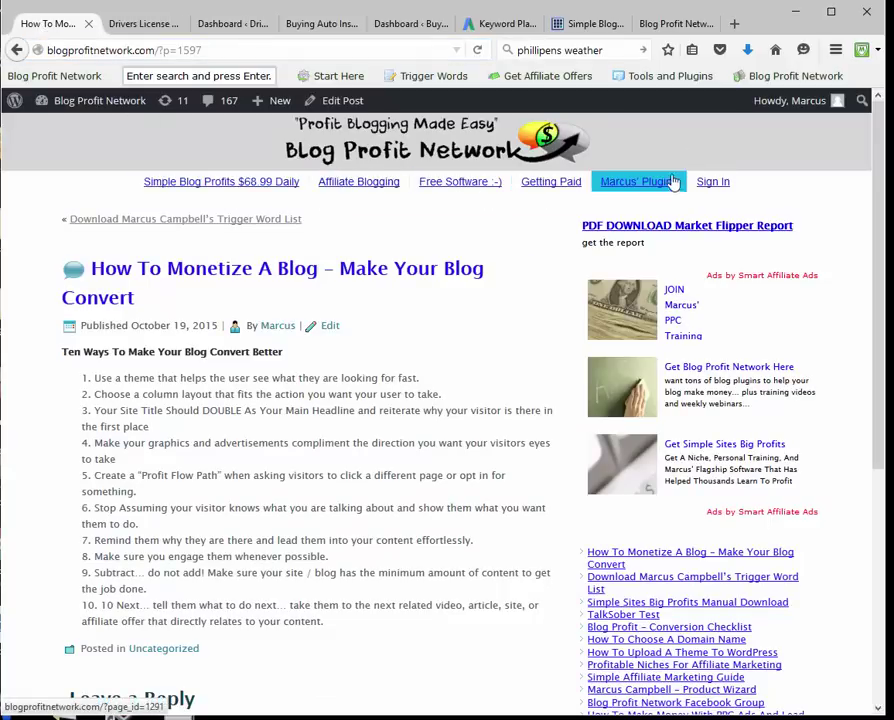
{"action": "left_click", "coordinate": [135, 23]}
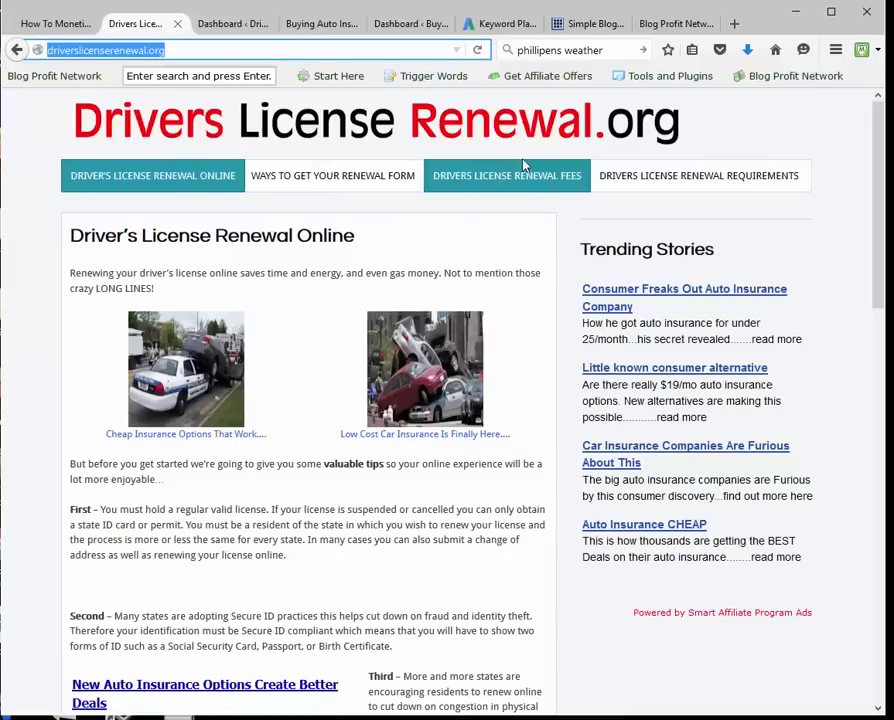
{"action": "left_click", "coordinate": [44, 22]}
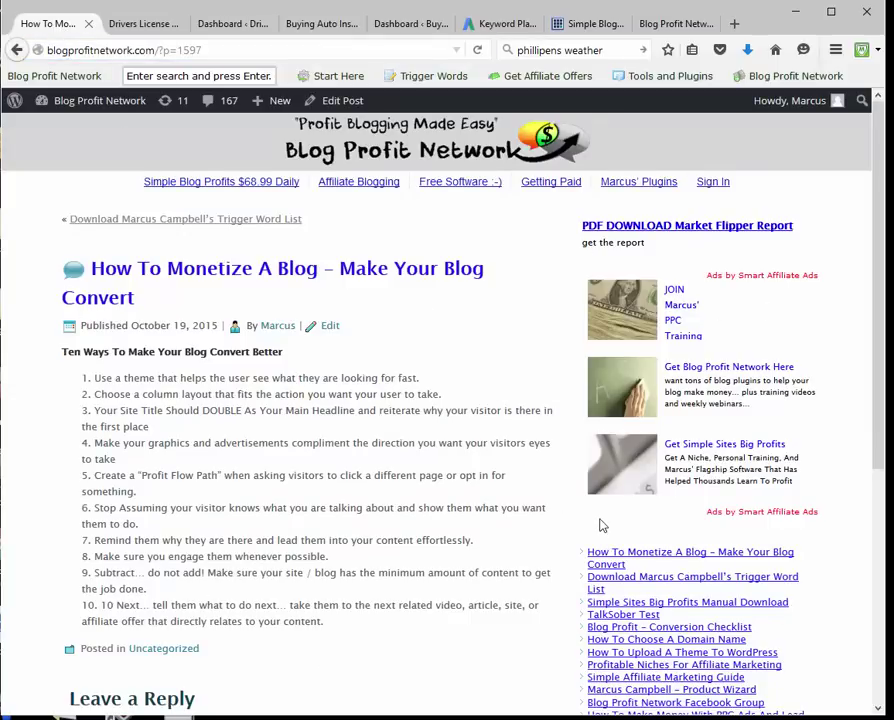
{"action": "scroll", "coordinate": [600, 526], "scroll_direction": "down", "scroll_amount": 2}
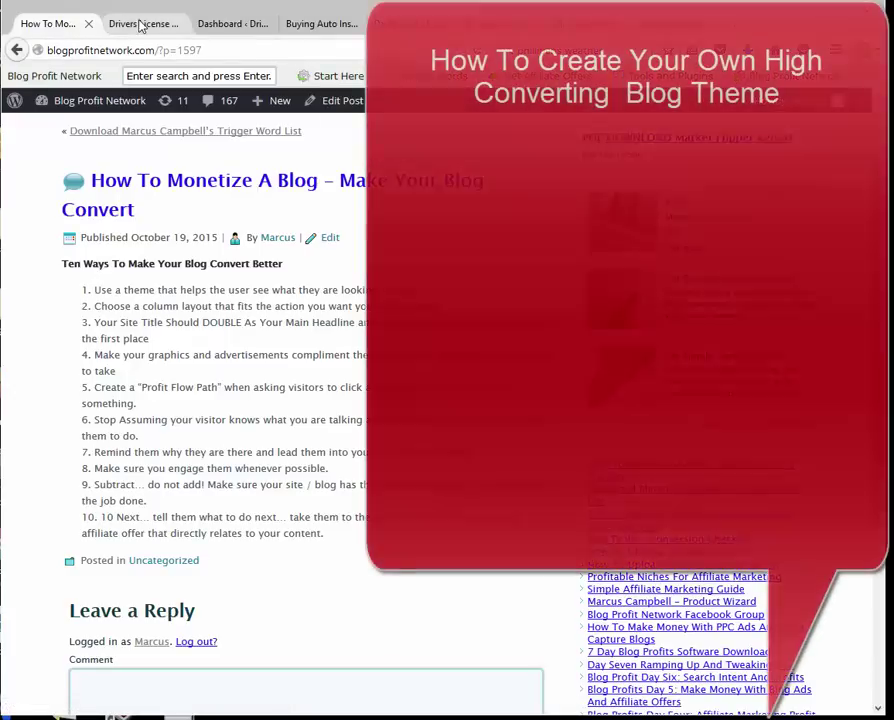
Step: Examine the Drivers License Renewal home page's illustrated header, navigation links, article text and in-content insurance ads
{"action": "left_click", "coordinate": [139, 26]}
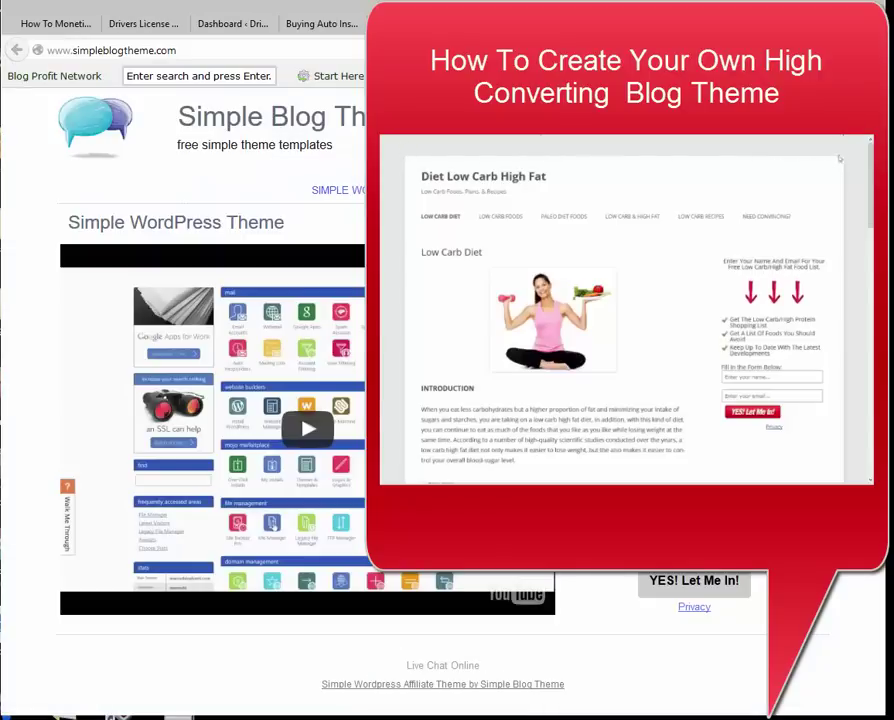
{"action": "left_click", "coordinate": [138, 30]}
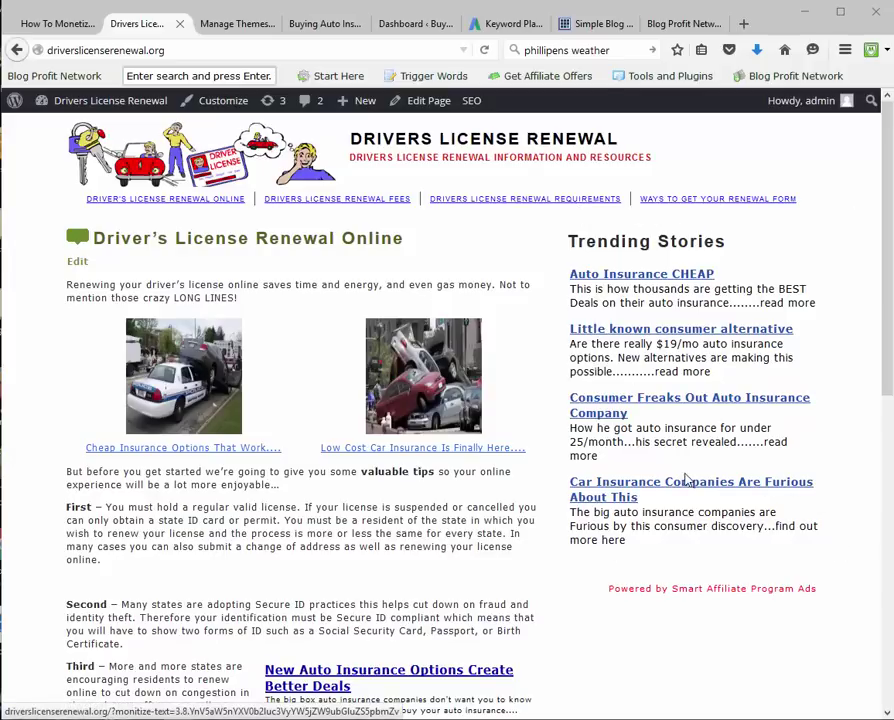
{"action": "scroll", "coordinate": [158, 258], "scroll_direction": "down", "scroll_amount": 3}
{"action": "scroll", "coordinate": [332, 280], "scroll_direction": "down", "scroll_amount": 7}
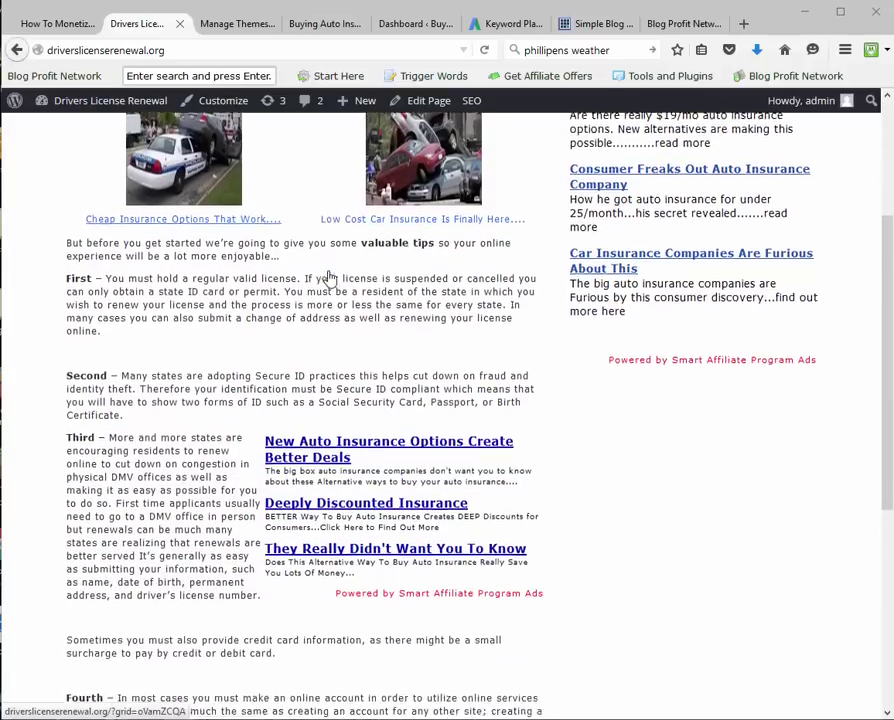
{"action": "scroll", "coordinate": [405, 355], "scroll_direction": "up", "scroll_amount": 10}
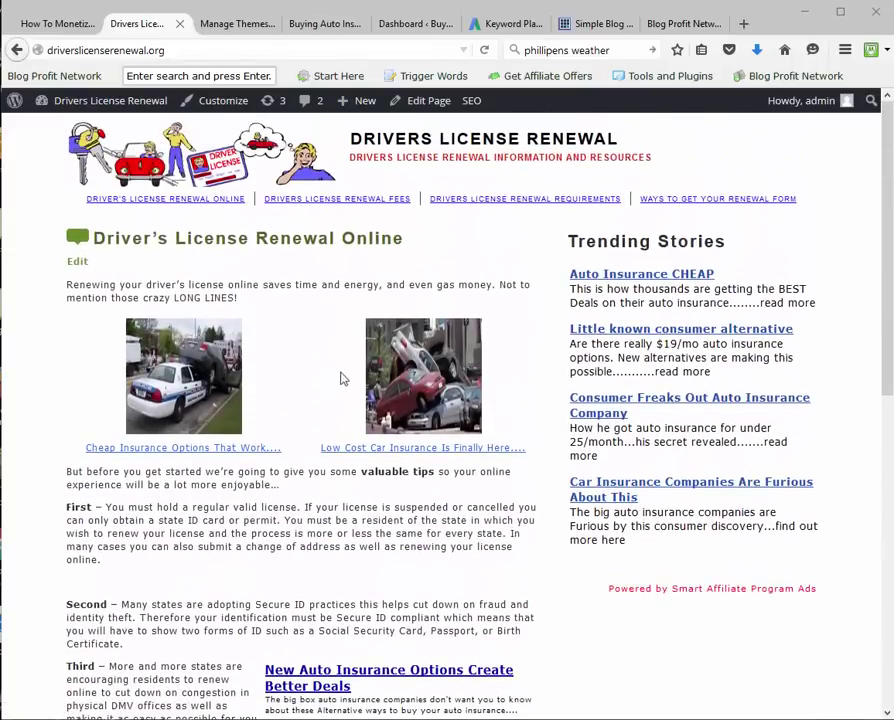
Step: Return to the "How To Monetize A Blog" post and highlight its first two tips, on theme and column layout
{"action": "left_click", "coordinate": [74, 23]}
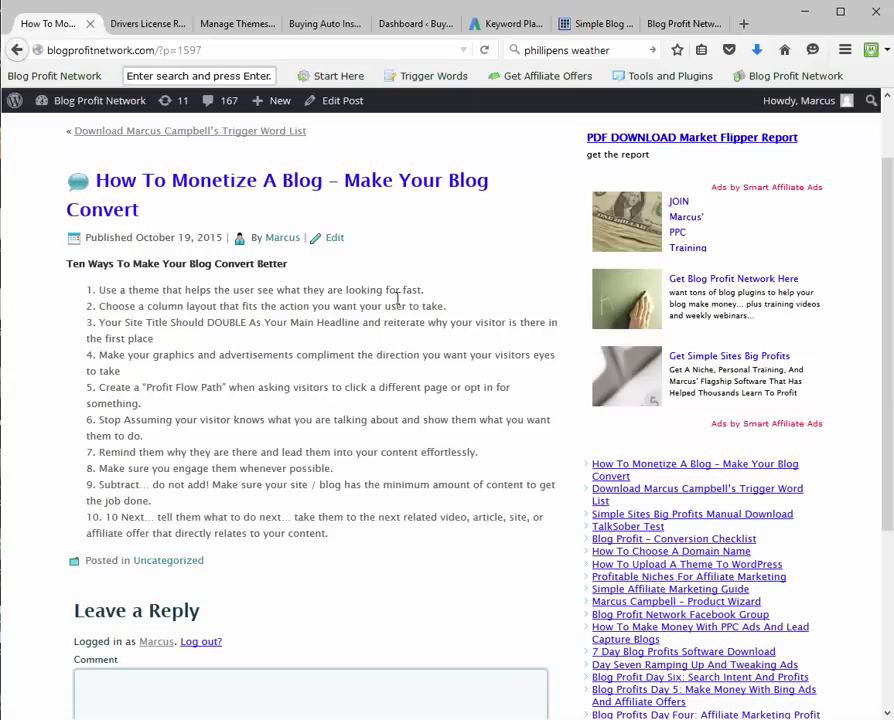
{"action": "left_click_drag", "start_coordinate": [428, 292], "coordinate": [90, 295]}
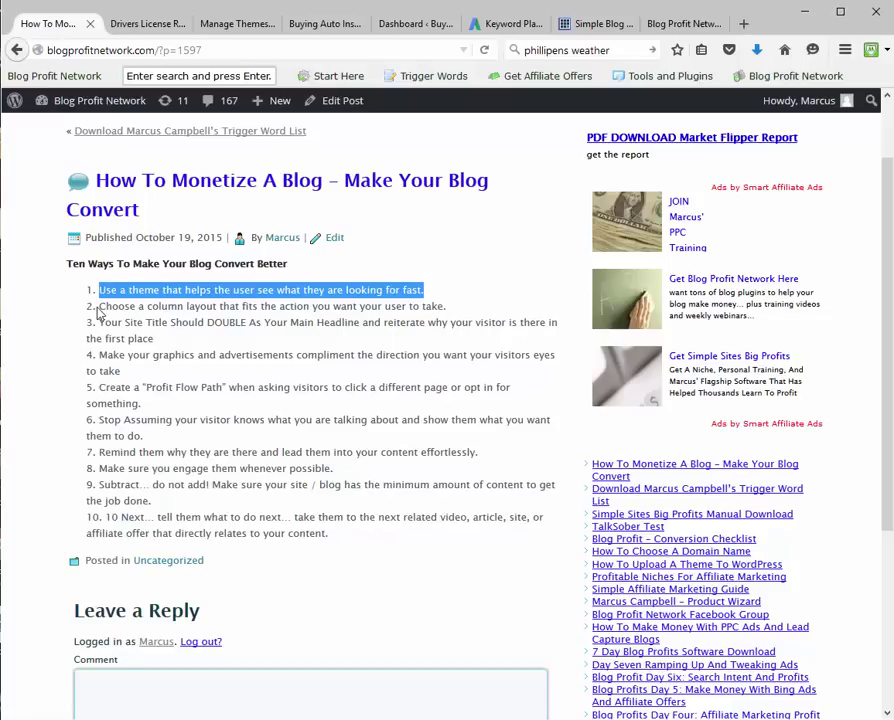
{"action": "triple_click", "coordinate": [112, 308]}
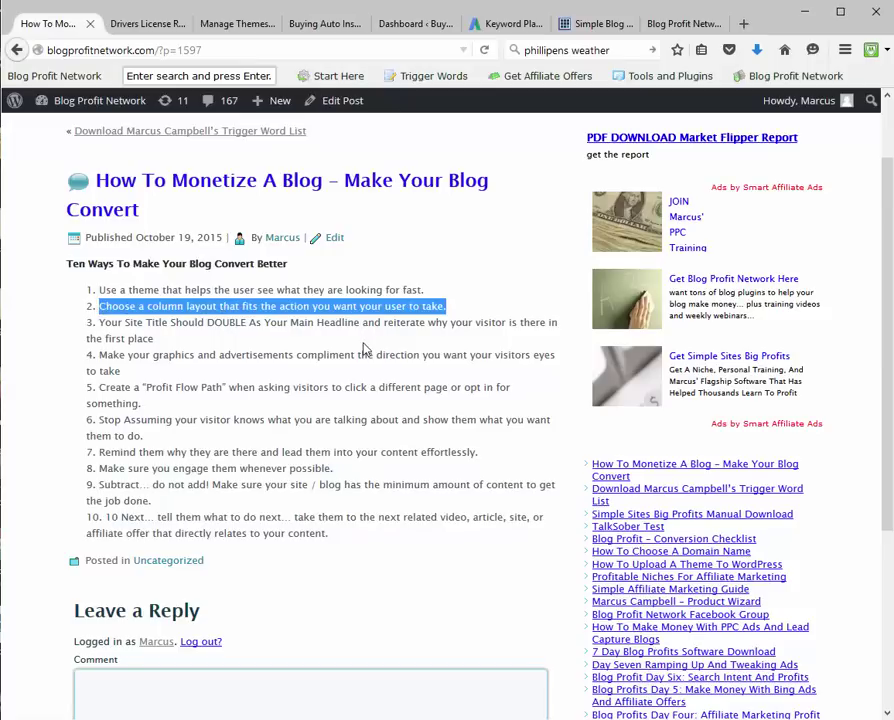
Step: Switch to the artisteerbasic project in Artisteer and set a three-column layout with both sidebars right of the content
{"action": "left_click", "coordinate": [132, 30]}
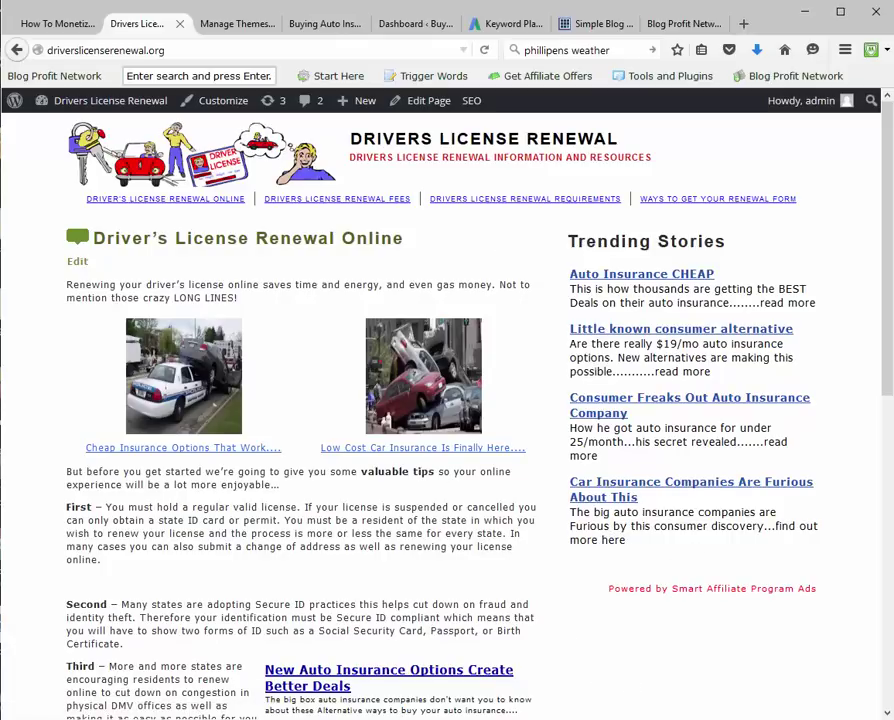
{"action": "key", "text": "alt+Tab"}
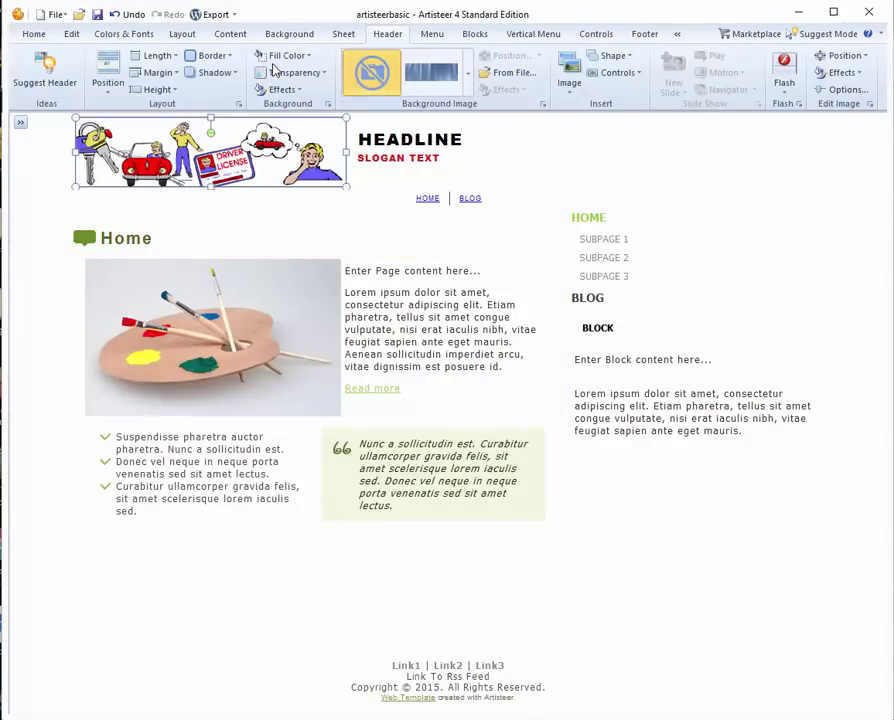
{"action": "left_click", "coordinate": [346, 35]}
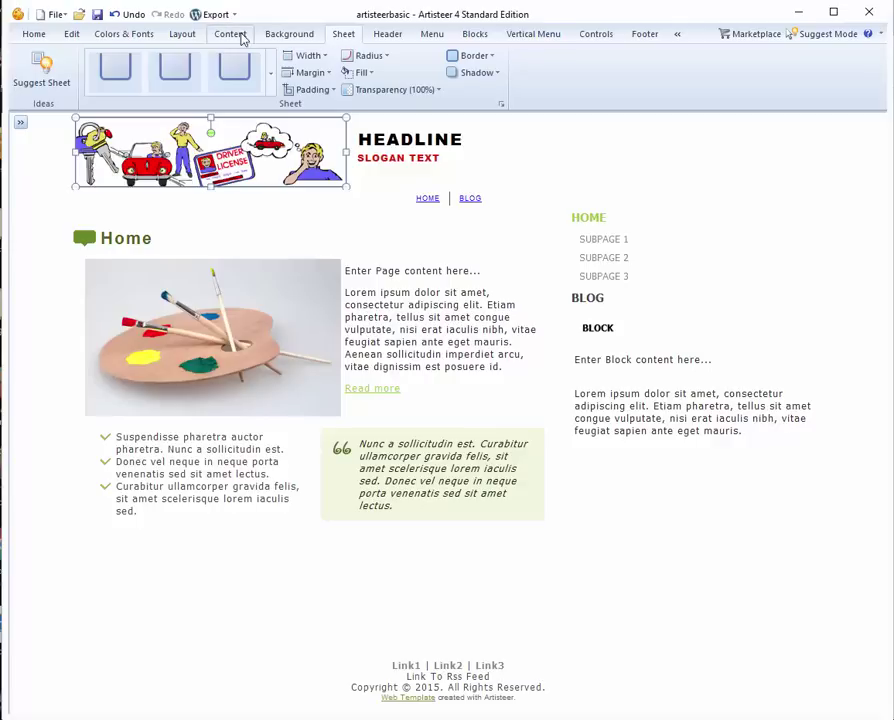
{"action": "left_click", "coordinate": [177, 38]}
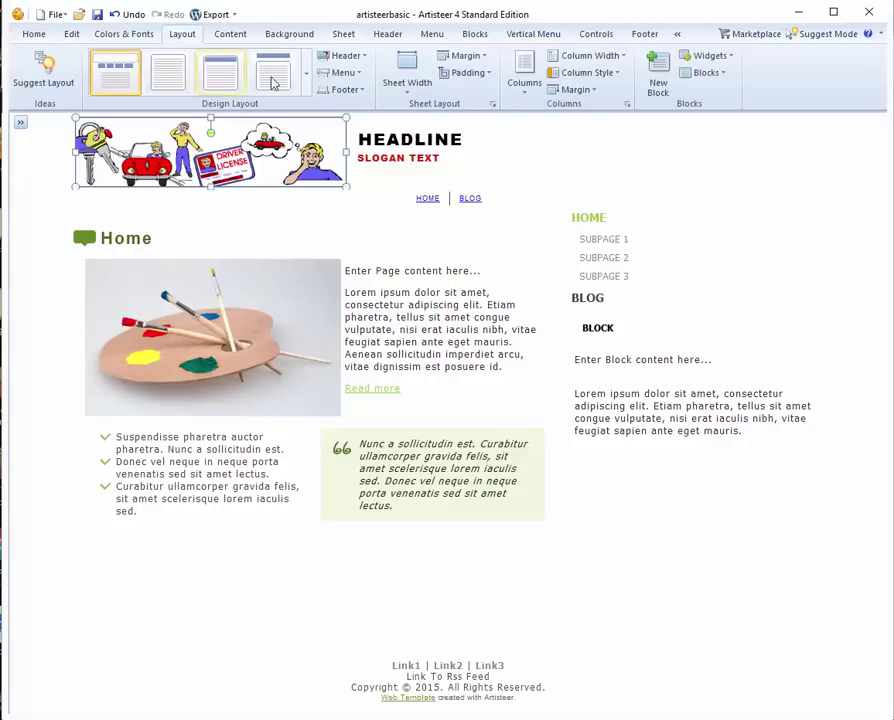
{"action": "left_click", "coordinate": [524, 85]}
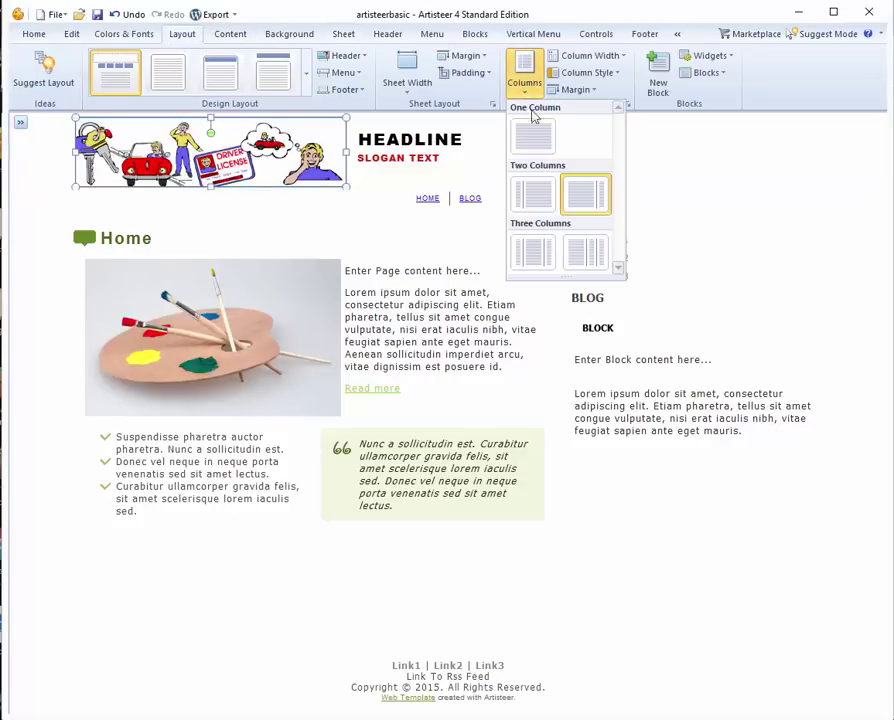
{"action": "left_click", "coordinate": [594, 242]}
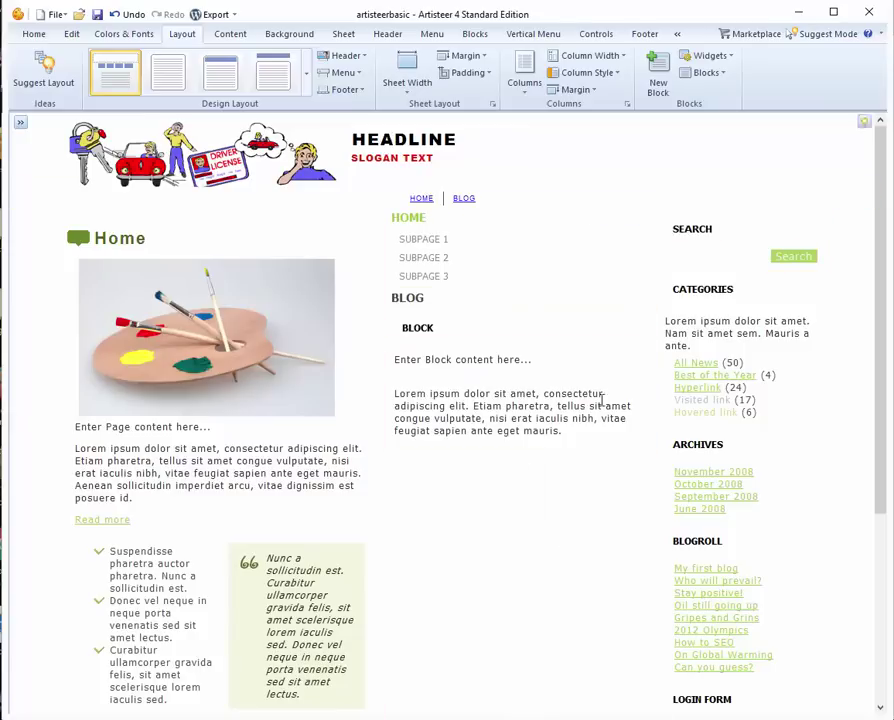
Step: Try the two-column layout with a left sidebar, and set the page to a single column
{"action": "left_click", "coordinate": [529, 88]}
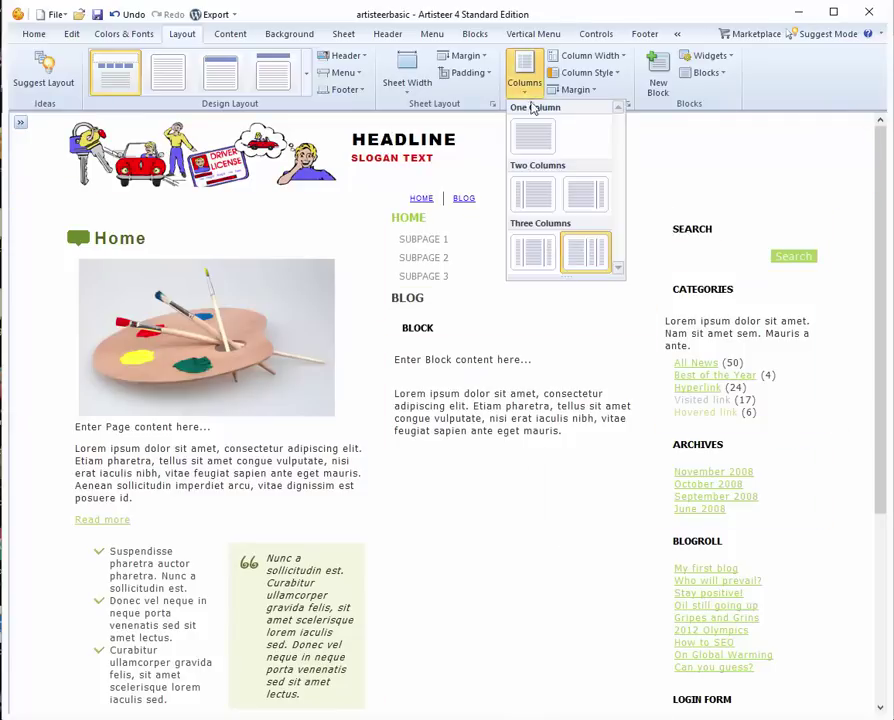
{"action": "left_click", "coordinate": [540, 192]}
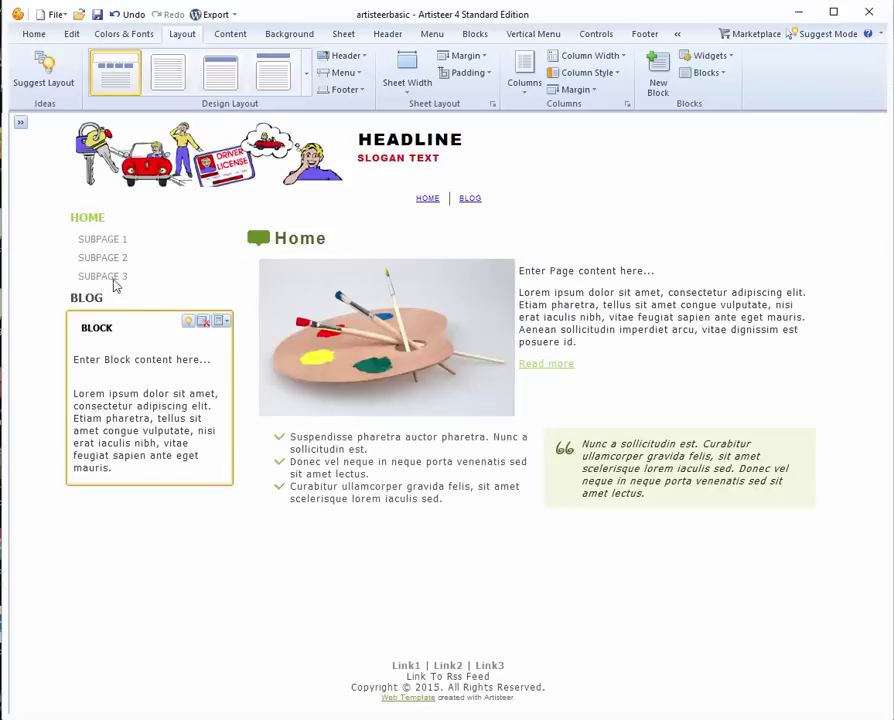
{"action": "left_click", "coordinate": [524, 78]}
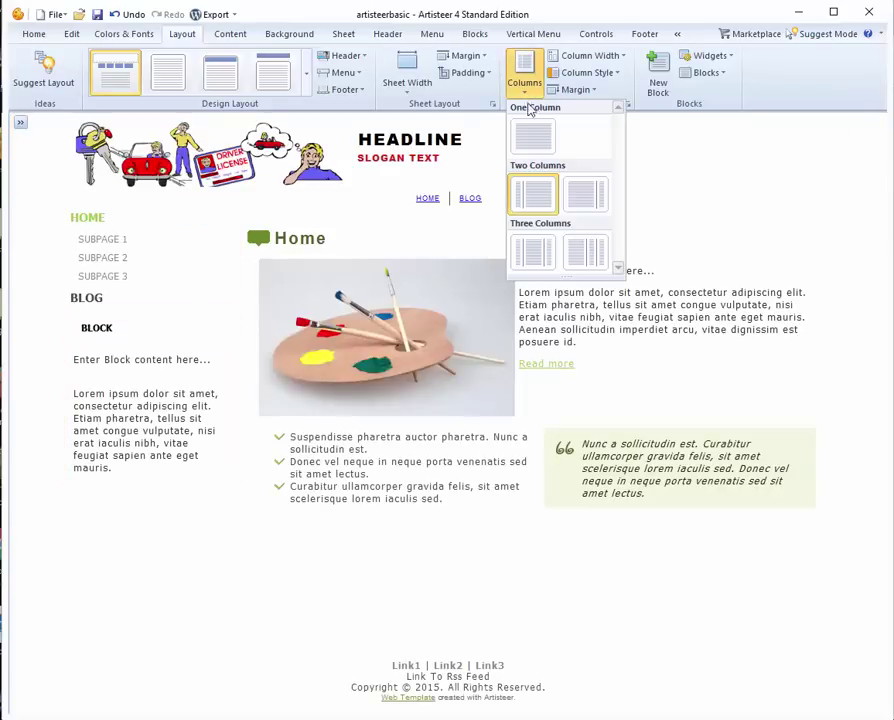
{"action": "left_click", "coordinate": [531, 137]}
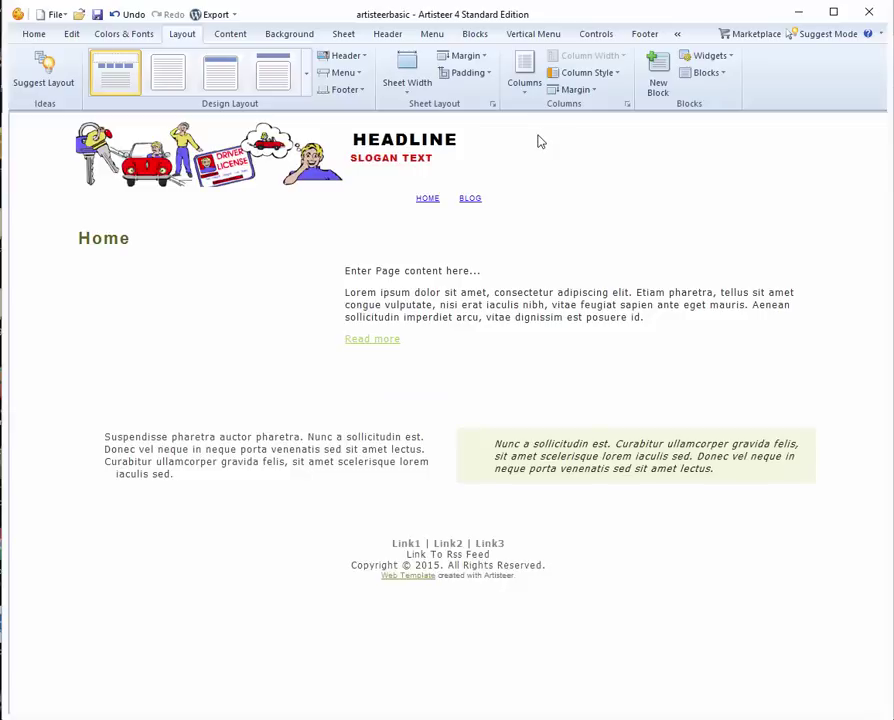
Step: Set the page to a two-column layout with the sidebar right of the content, and return to the browser
{"action": "left_click", "coordinate": [522, 78]}
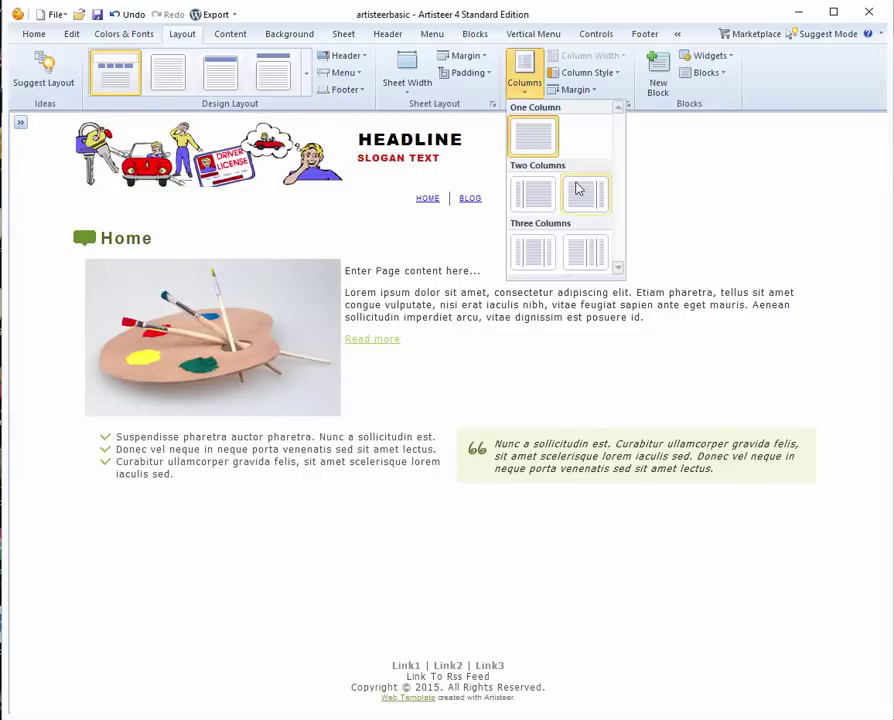
{"action": "left_click", "coordinate": [768, 340]}
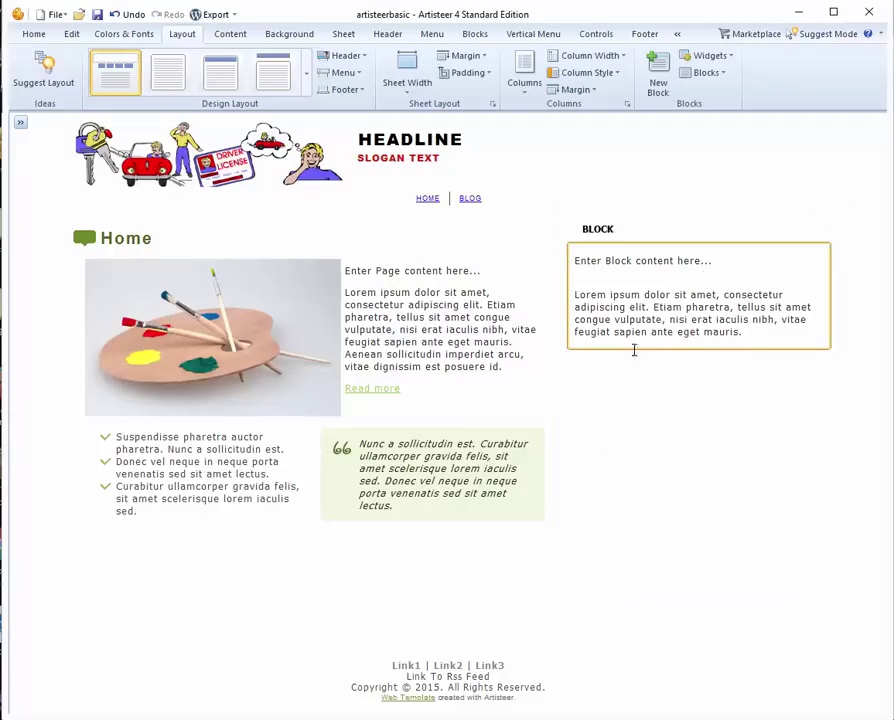
{"action": "left_click", "coordinate": [798, 12]}
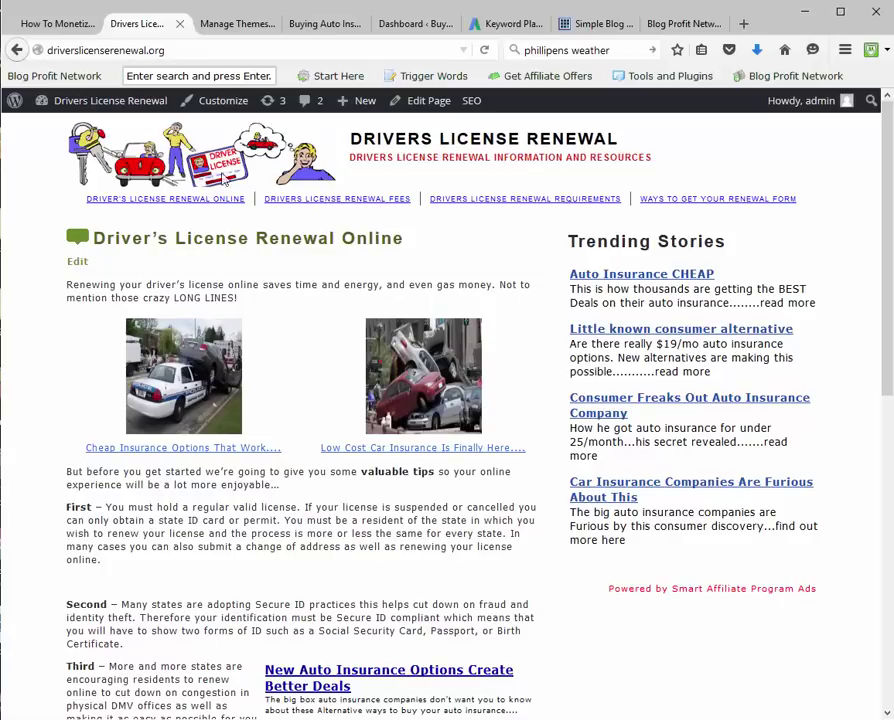
Step: Review the ten tips in the "How To Monetize A Blog" post against the Drivers License Renewal home page
{"action": "left_click", "coordinate": [45, 23]}
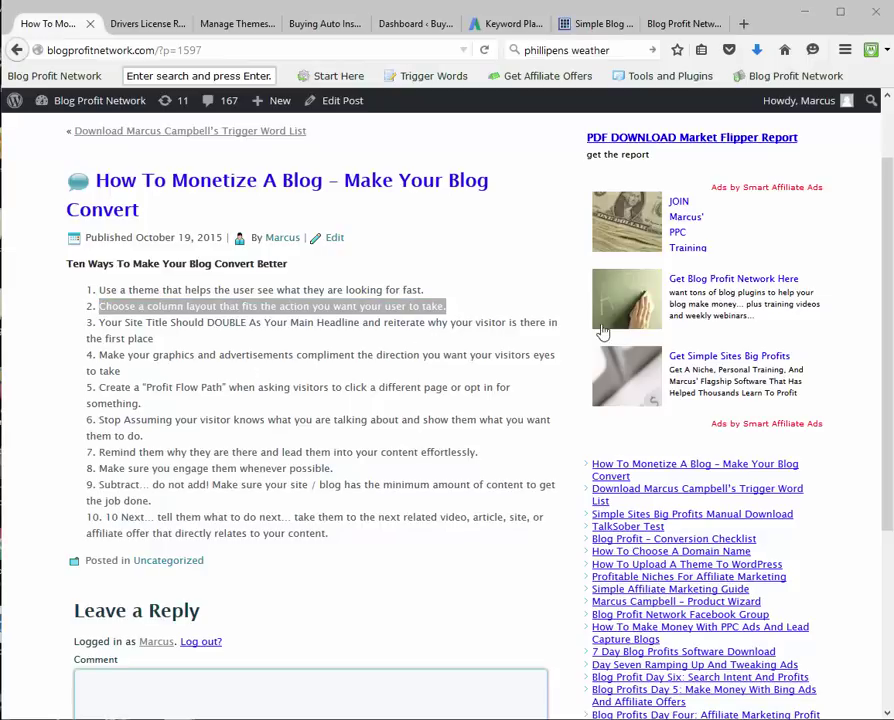
{"action": "left_click", "coordinate": [150, 333]}
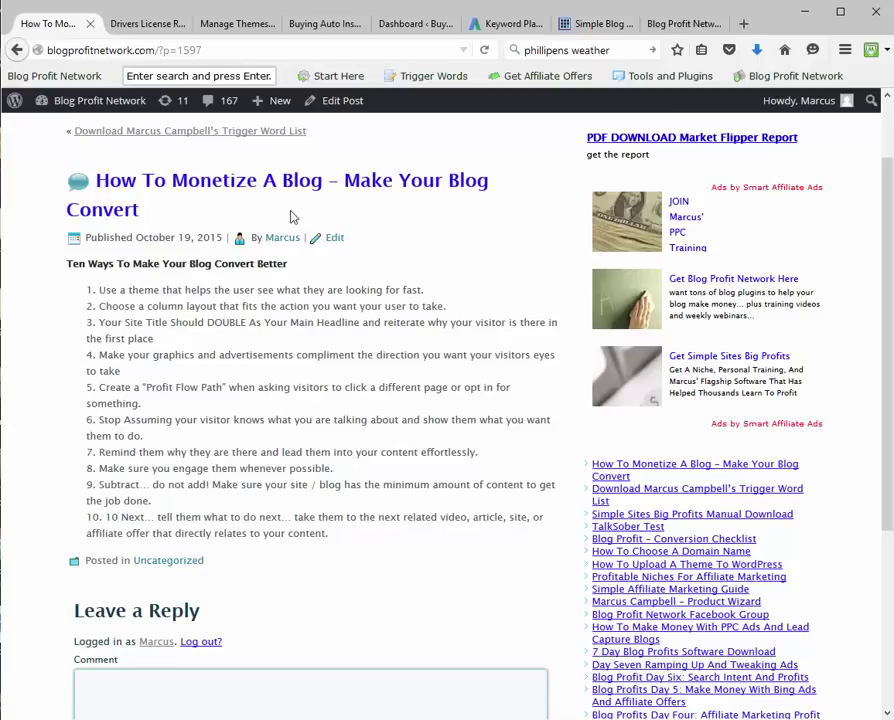
{"action": "left_click", "coordinate": [158, 28]}
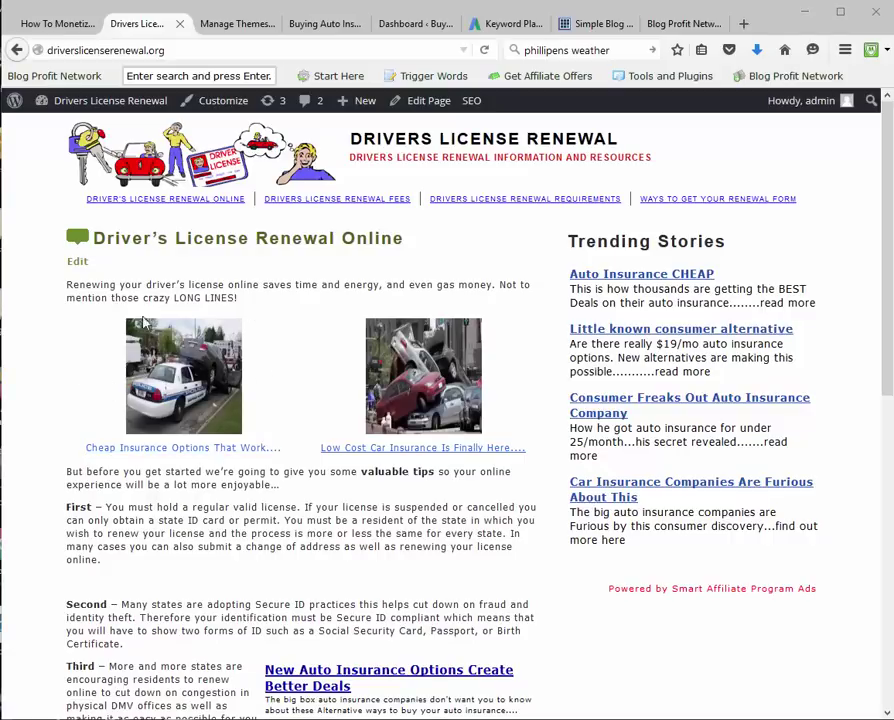
{"action": "left_click", "coordinate": [74, 24]}
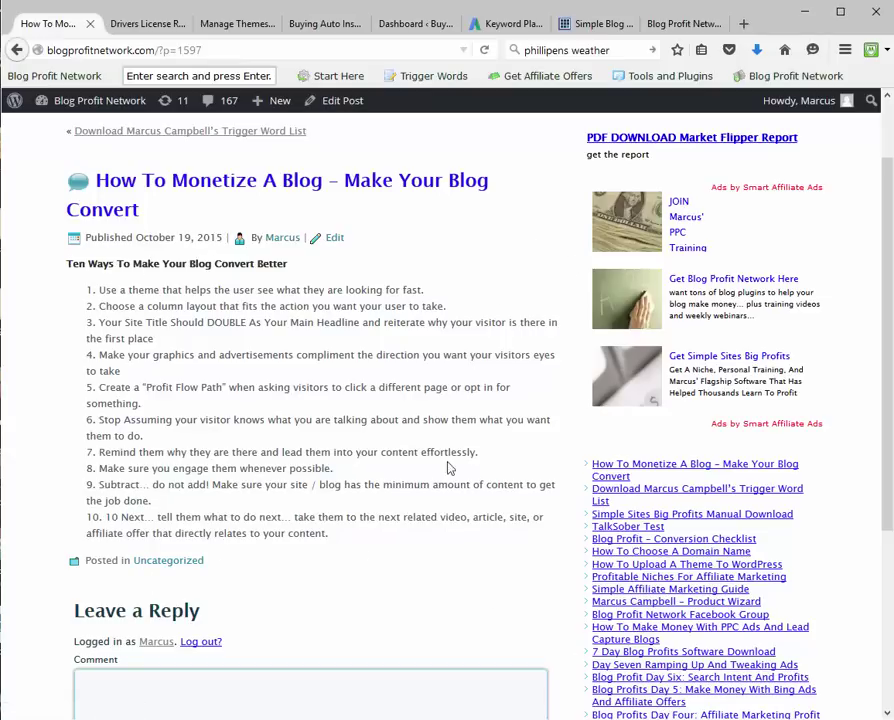
Step: Compare the Drivers License Renewal home page with the Buying Auto Insurance Online site, and return to the tips post
{"action": "left_click", "coordinate": [121, 31]}
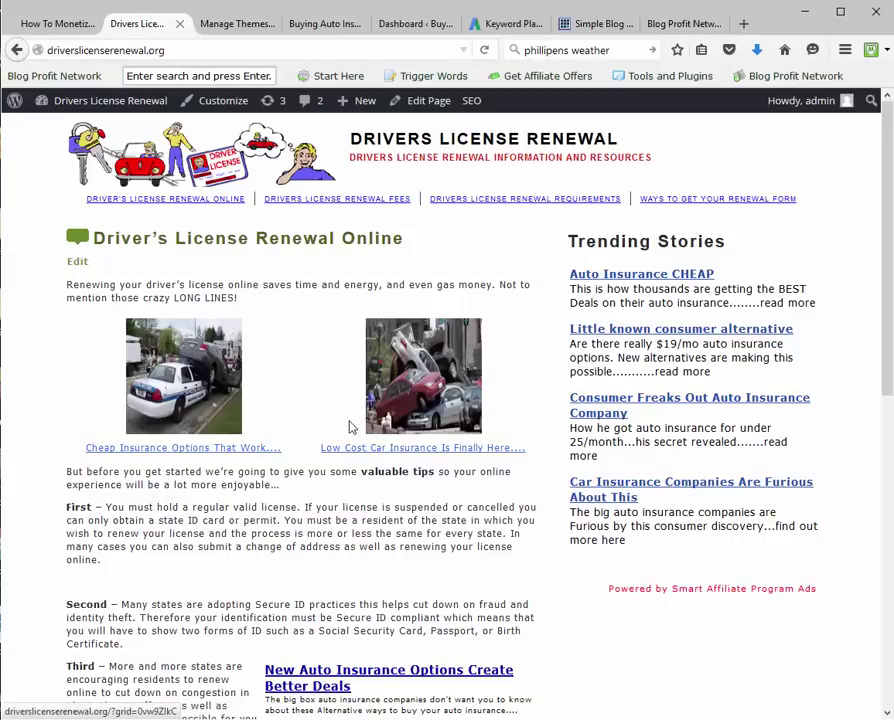
{"action": "left_click", "coordinate": [314, 30]}
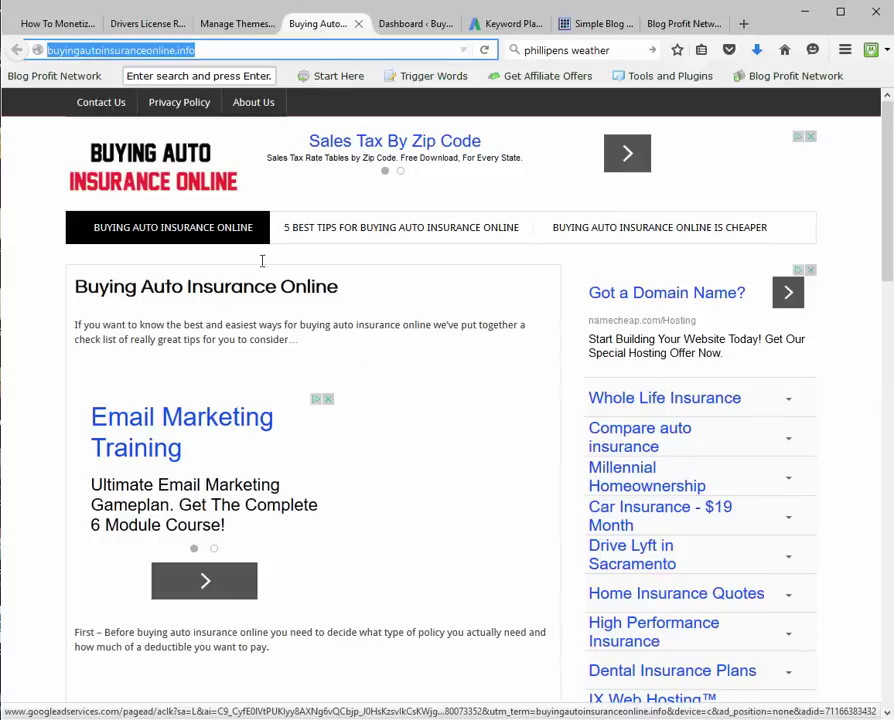
{"action": "left_click", "coordinate": [153, 33]}
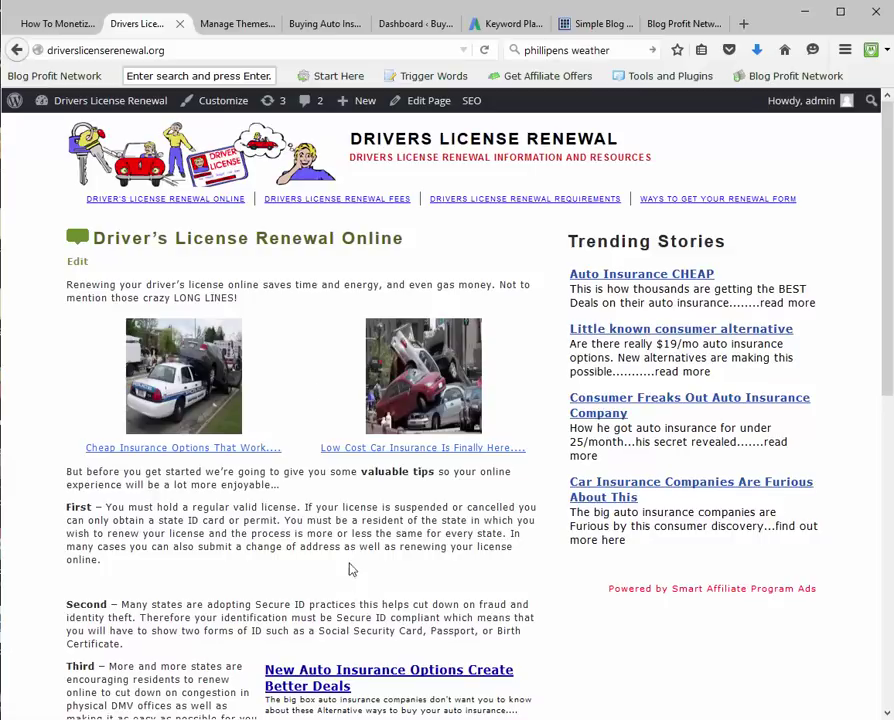
{"action": "left_click", "coordinate": [70, 23]}
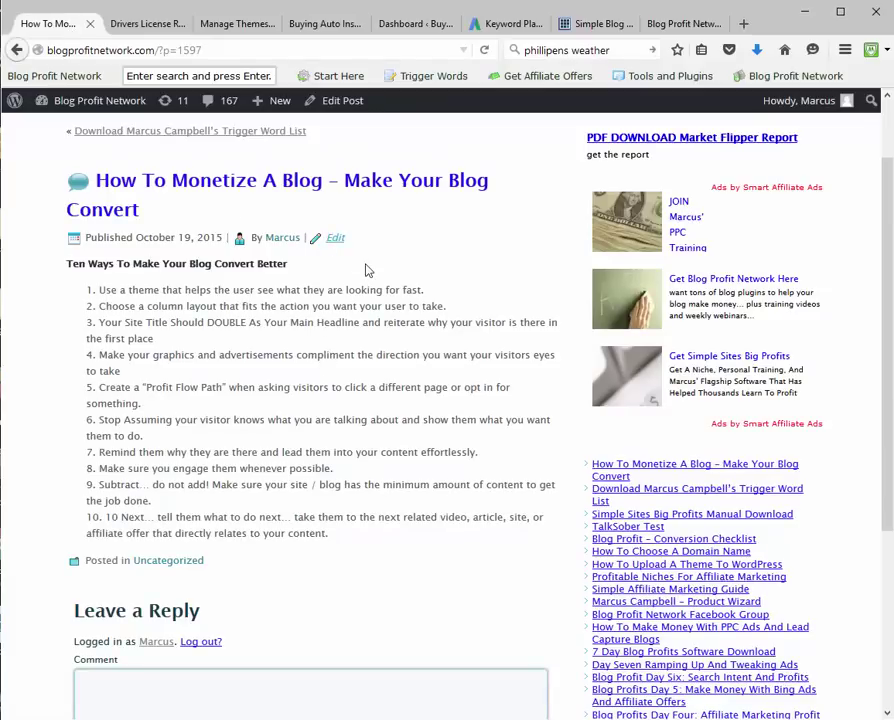
Step: Open the Driver's License Renewal Online page for editing and copy the [grid-tracker id="2"] shortcode below its opening paragraph
{"action": "left_click", "coordinate": [145, 24]}
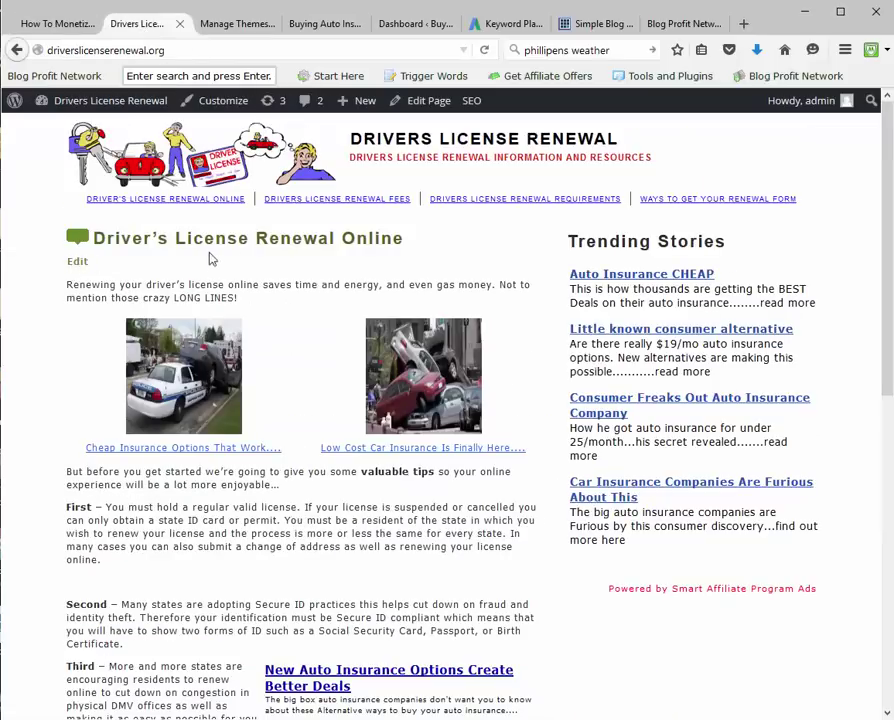
{"action": "left_click", "coordinate": [77, 263]}
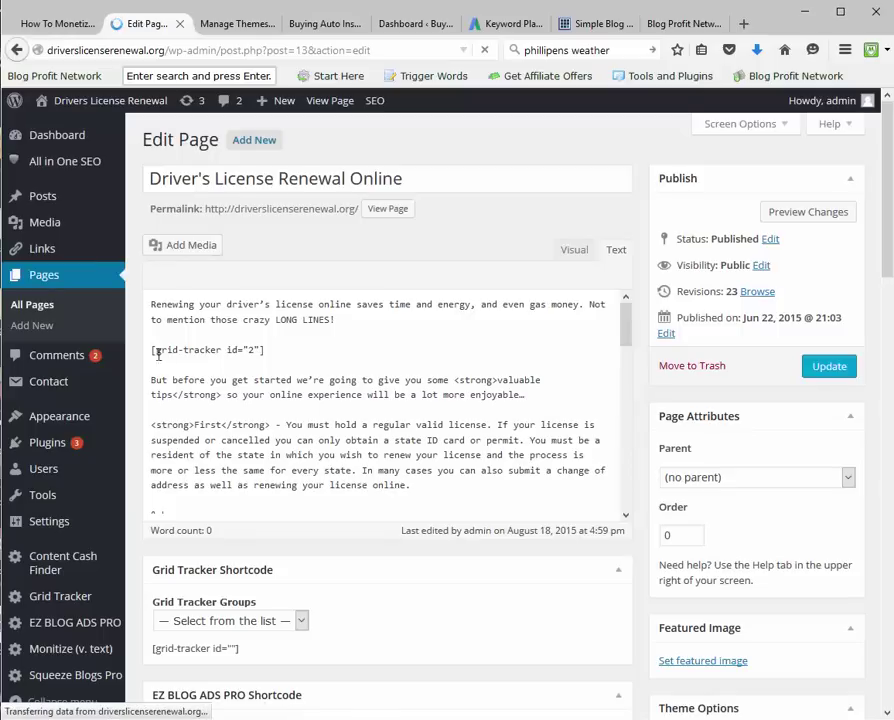
{"action": "left_click_drag", "start_coordinate": [292, 348], "coordinate": [151, 349]}
{"action": "key", "text": "ctrl+c"}
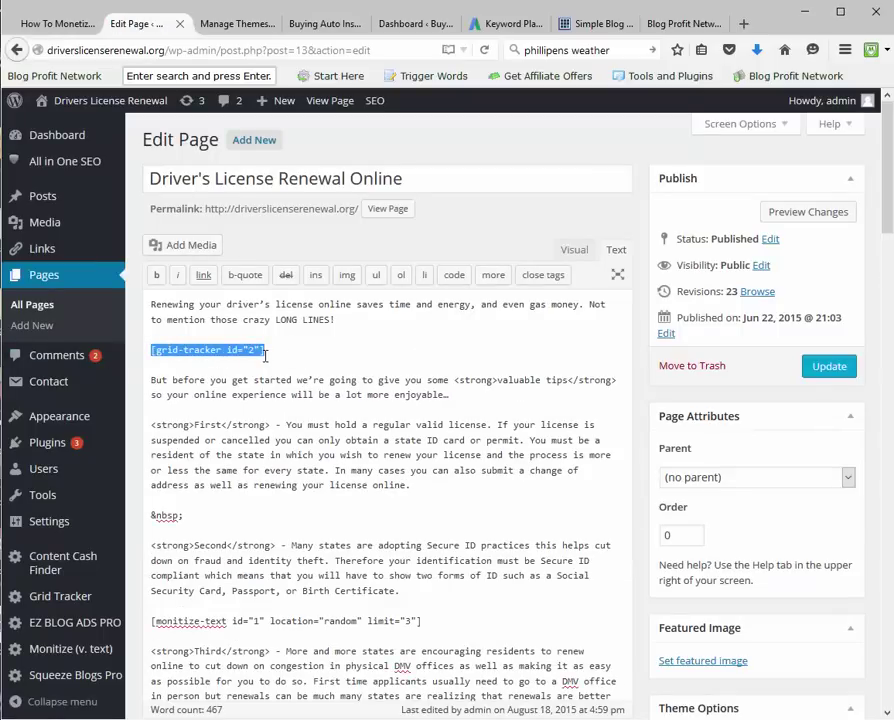
Step: Replace the final &nbsp; at the end of the page content with the copied grid-tracker shortcode and update the page
{"action": "scroll", "coordinate": [514, 496], "scroll_direction": "down", "scroll_amount": 10}
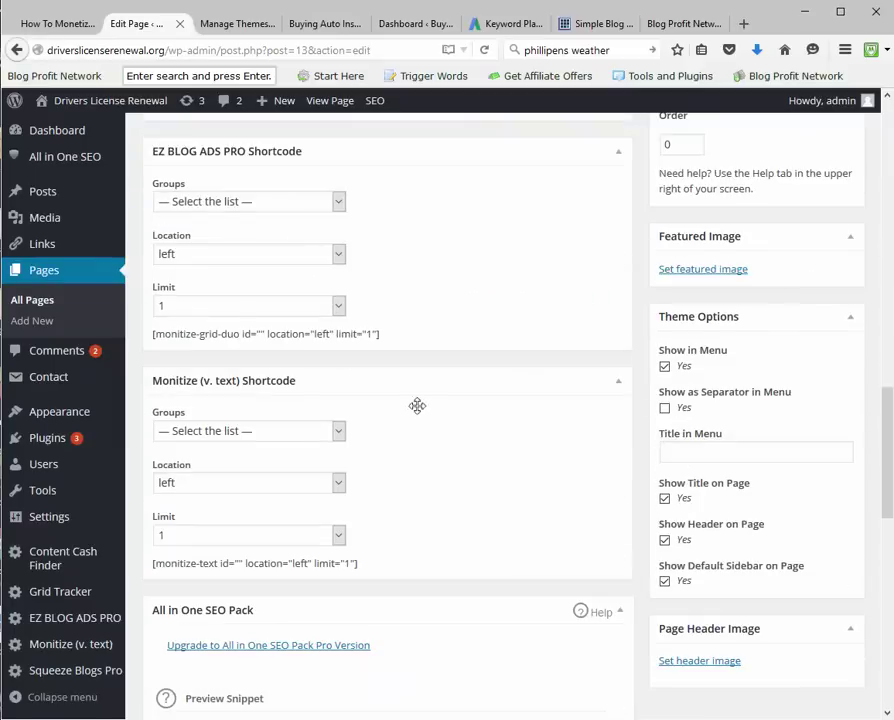
{"action": "scroll", "coordinate": [418, 406], "scroll_direction": "up", "scroll_amount": 5}
{"action": "left_click_drag", "start_coordinate": [186, 490], "coordinate": [151, 490]}
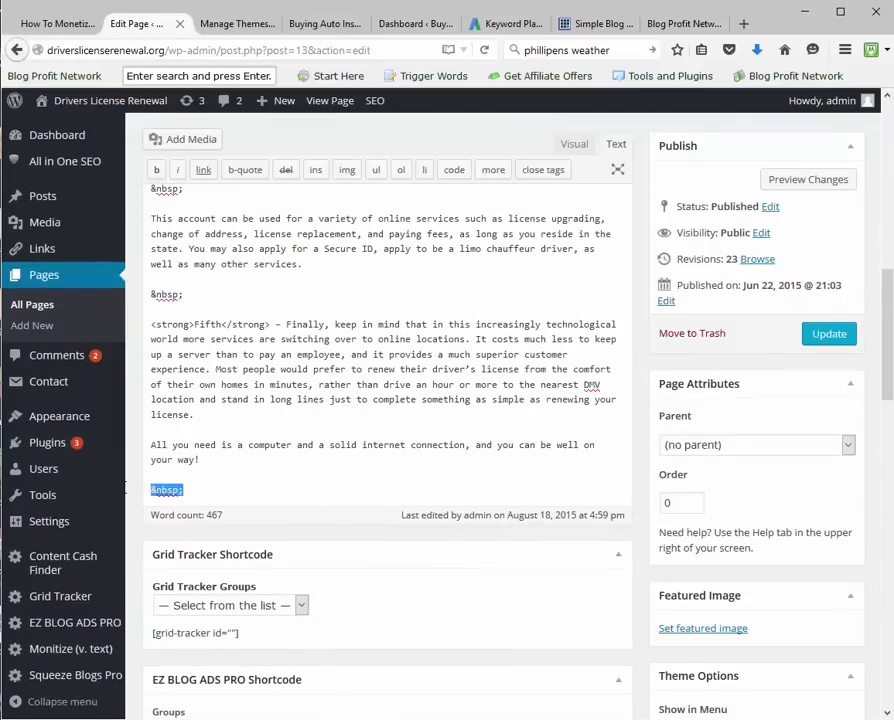
{"action": "key", "text": "ctrl+v"}
{"action": "left_click", "coordinate": [832, 336]}
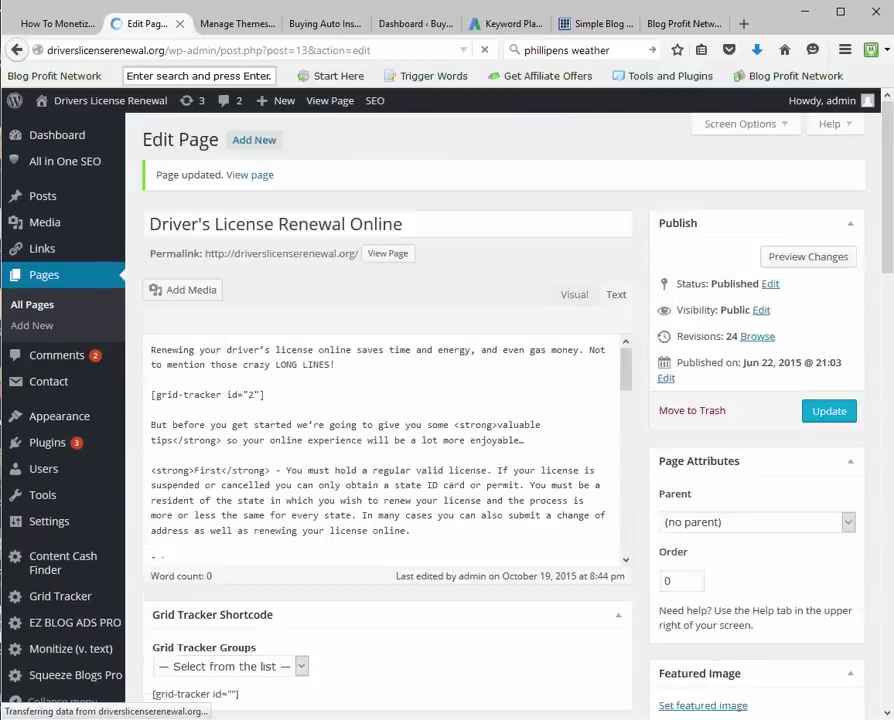
Step: View the live Driver's License Renewal Online page and check the placement of the image ads below the article
{"action": "left_click", "coordinate": [128, 172]}
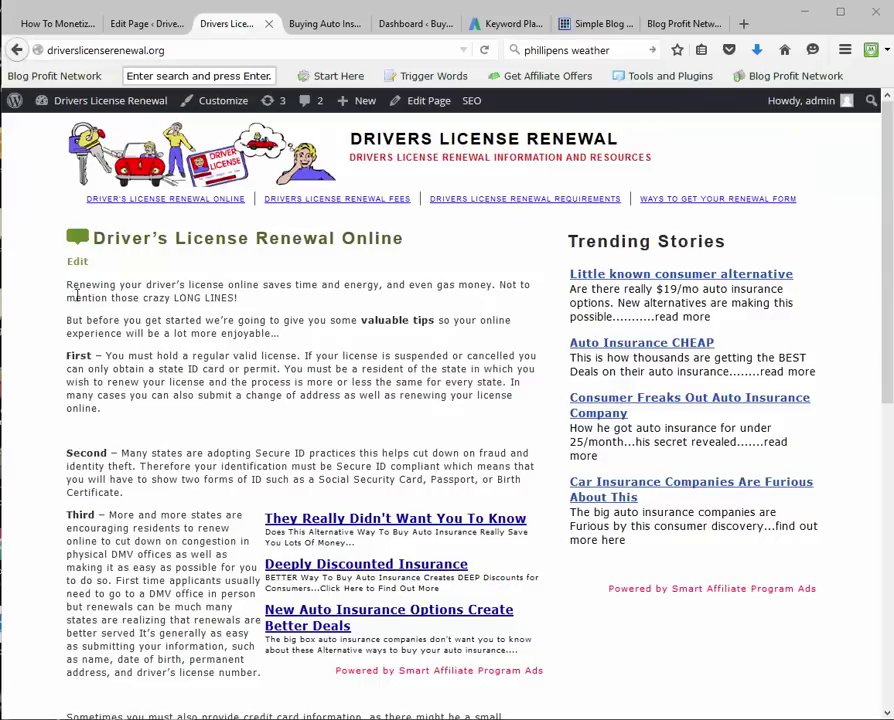
{"action": "scroll", "coordinate": [296, 376], "scroll_direction": "down", "scroll_amount": 5}
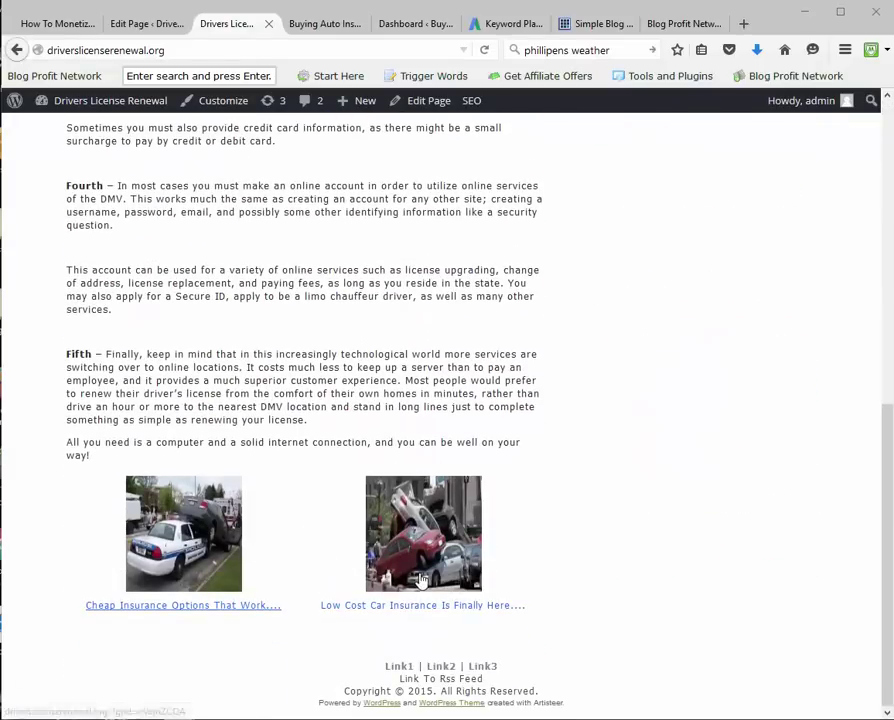
{"action": "scroll", "coordinate": [421, 580], "scroll_direction": "up", "scroll_amount": 5}
{"action": "scroll", "coordinate": [421, 580], "scroll_direction": "up", "scroll_amount": 1}
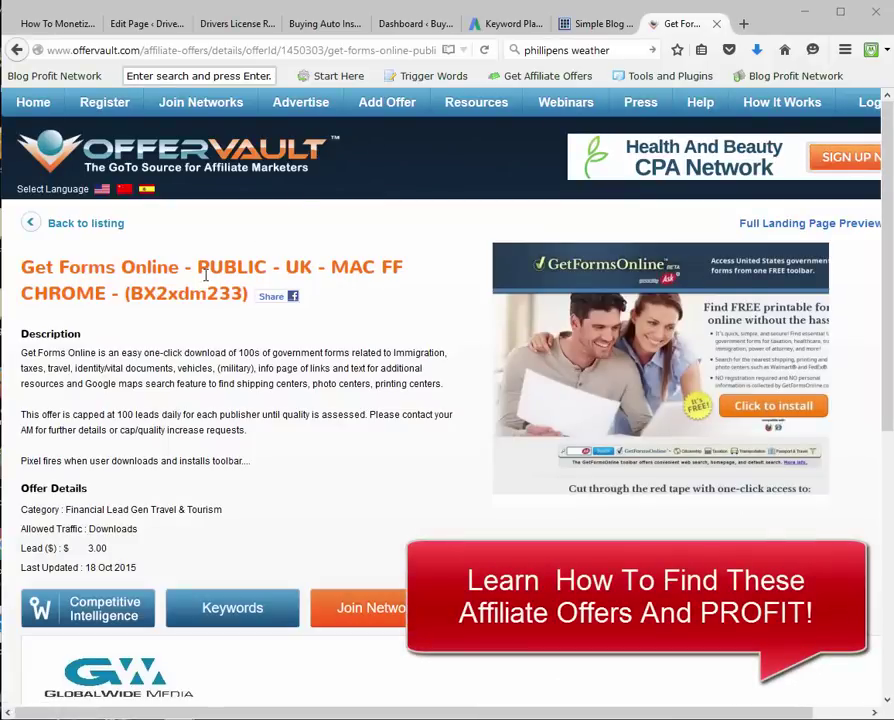
Step: Highlight the Get Forms Online offer's lead payout on OfferVault and examine its full landing page preview down to the DMV Forms
{"action": "double_click", "coordinate": [96, 548]}
{"action": "left_click", "coordinate": [88, 548]}
{"action": "double_click", "coordinate": [100, 547]}
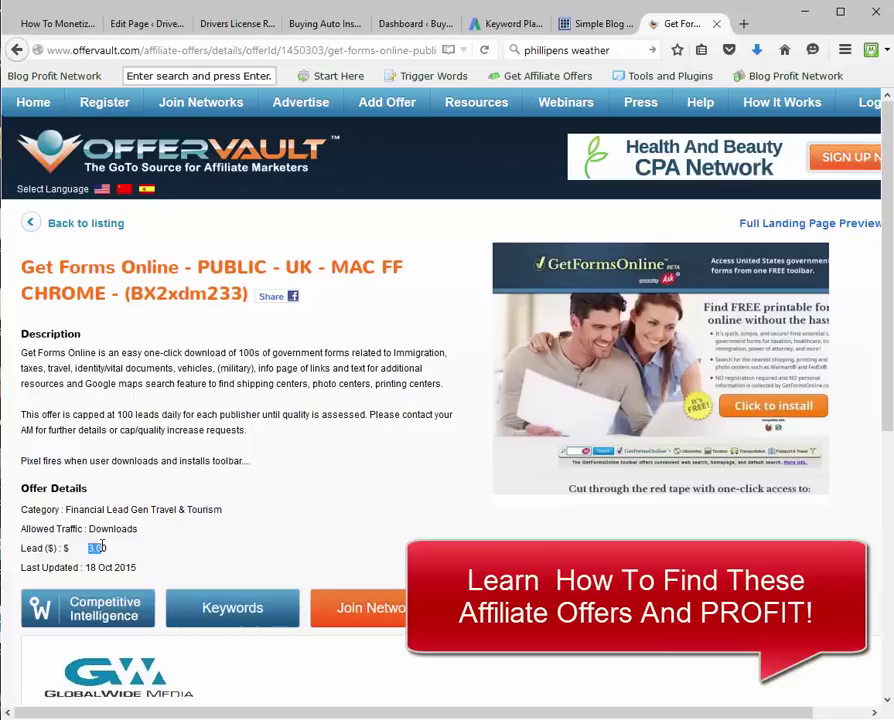
{"action": "left_click", "coordinate": [811, 231]}
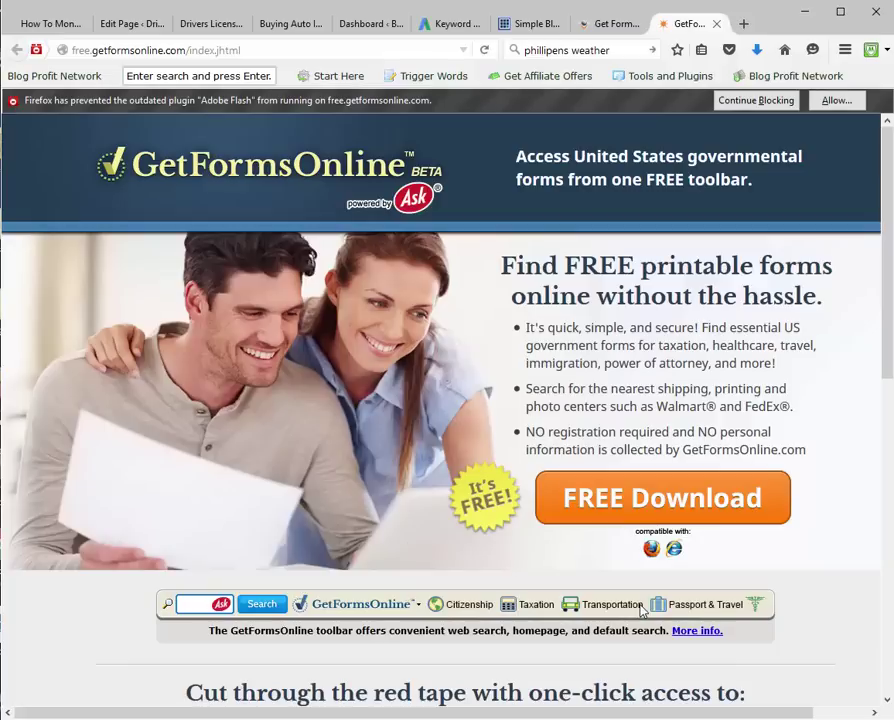
{"action": "scroll", "coordinate": [622, 622], "scroll_direction": "down", "scroll_amount": 5}
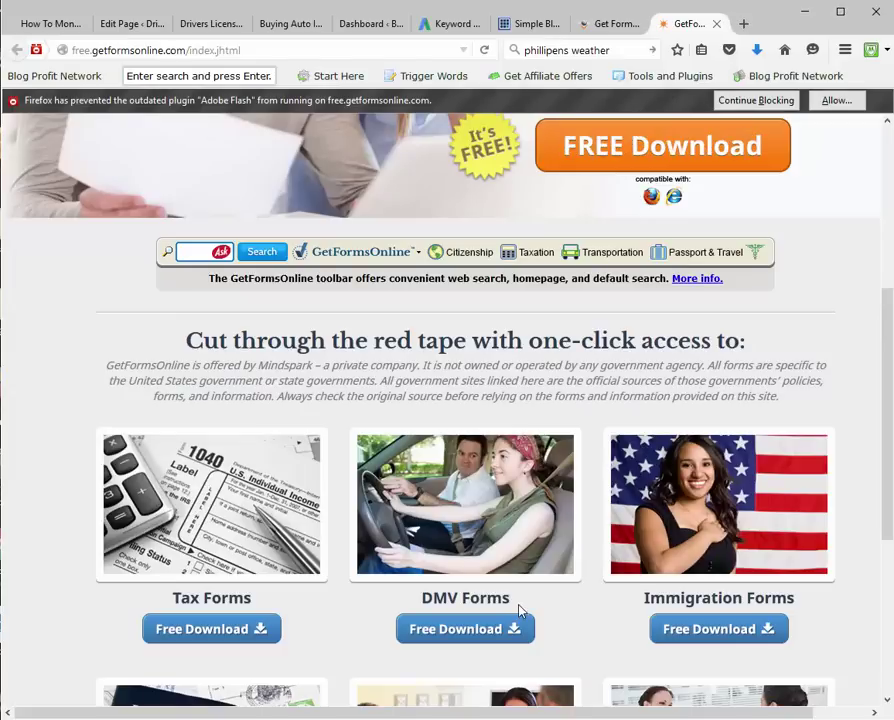
{"action": "left_click", "coordinate": [611, 28]}
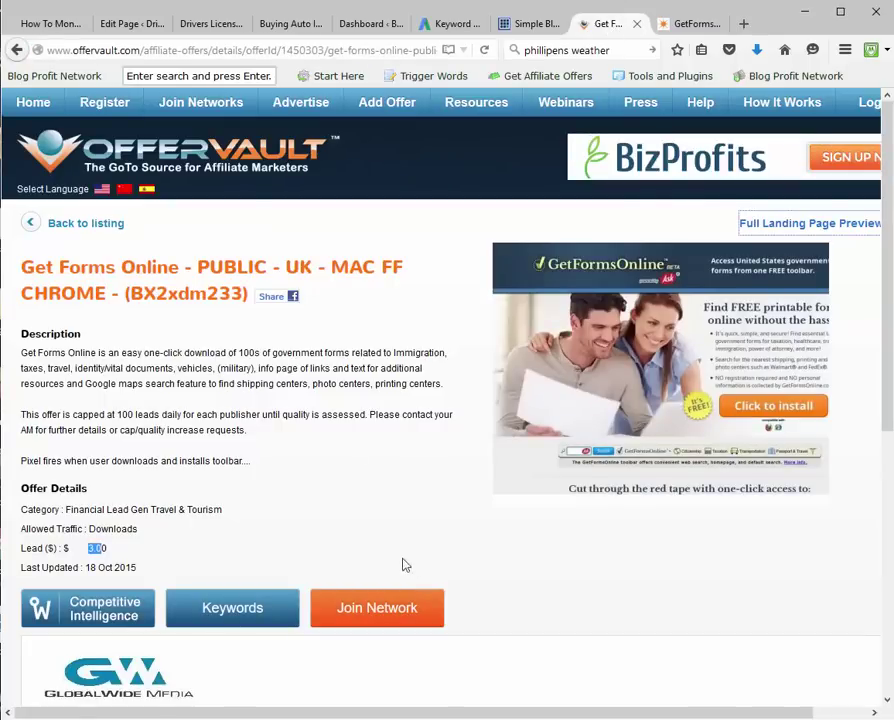
Step: Return to the Drivers License Renewal home page and open it for editing again
{"action": "left_click", "coordinate": [37, 30]}
{"action": "left_click", "coordinate": [114, 24]}
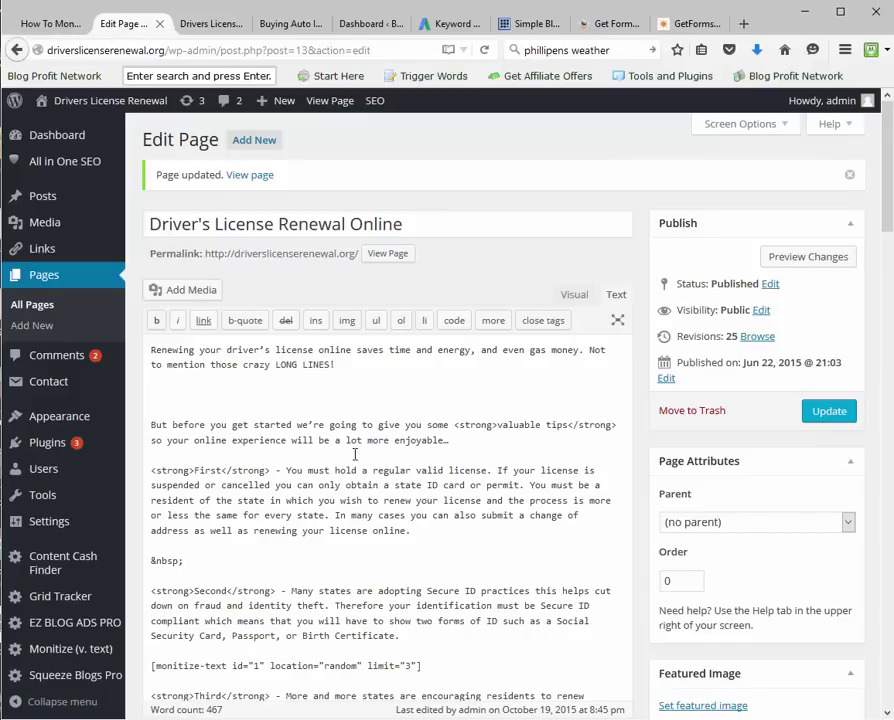
{"action": "key", "text": "ctrl+Tab"}
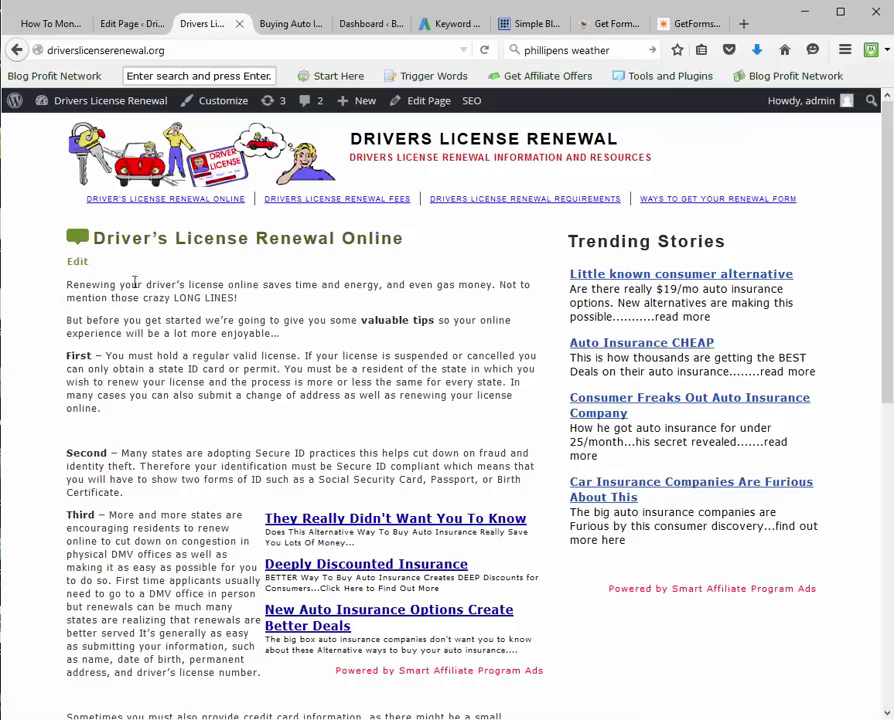
{"action": "left_click", "coordinate": [77, 262]}
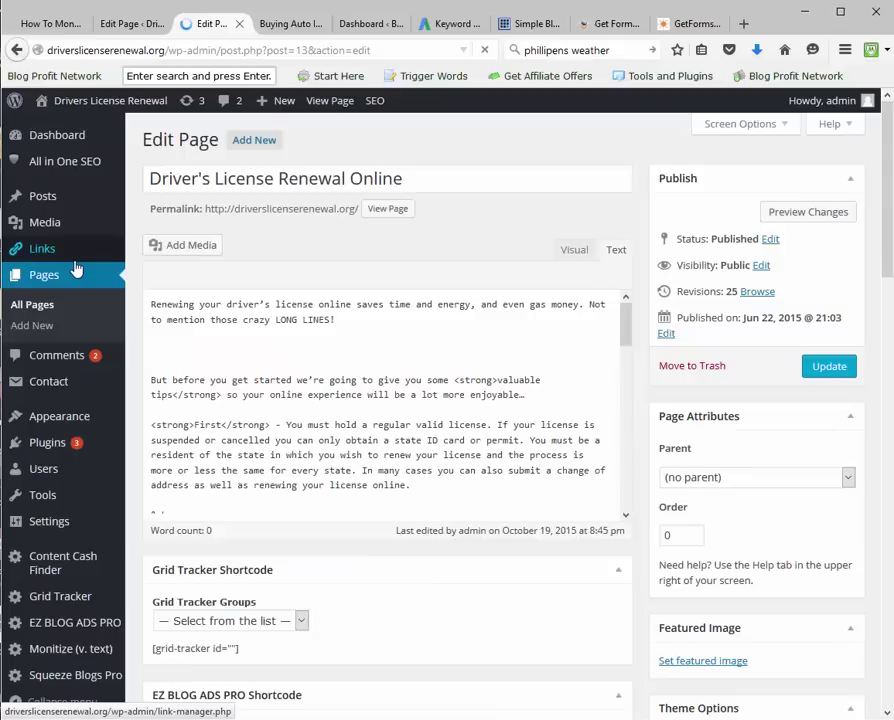
Step: Insert blank lines above the opening paragraph of the page content to make room for new text
{"action": "left_click", "coordinate": [154, 309]}
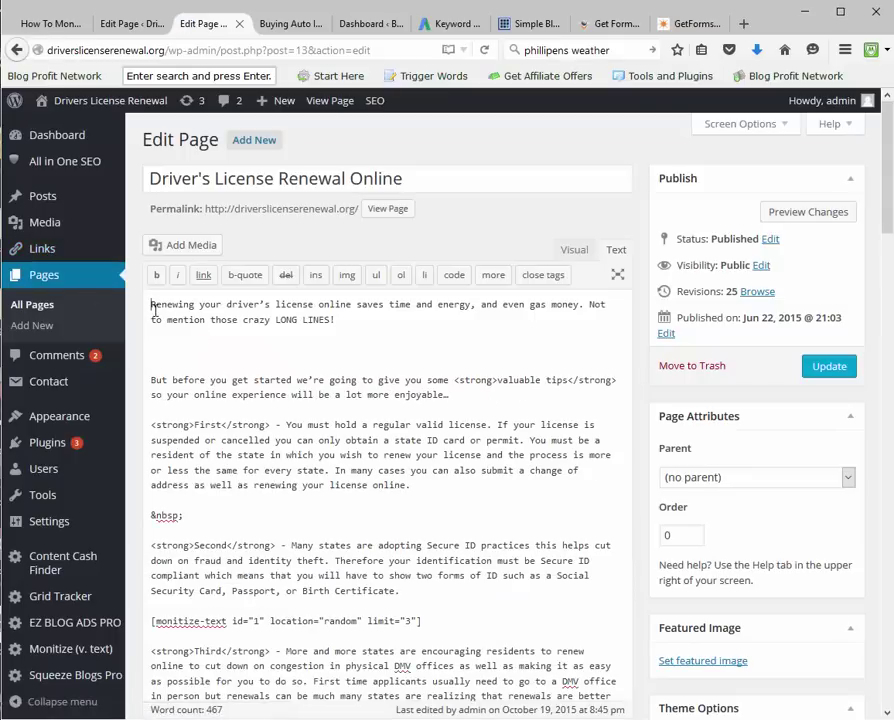
{"action": "key", "text": "Return"}
{"action": "key", "text": "Return"}
{"action": "key", "text": "Return"}
{"action": "key", "text": "Up"}
{"action": "key", "text": "Up"}
{"action": "key", "text": "Up"}
Step: Write the line "How To Renew Your Drivers License Online:" above the opening paragraph, switching the editor to Visual mode
{"action": "type", "text": "H"}
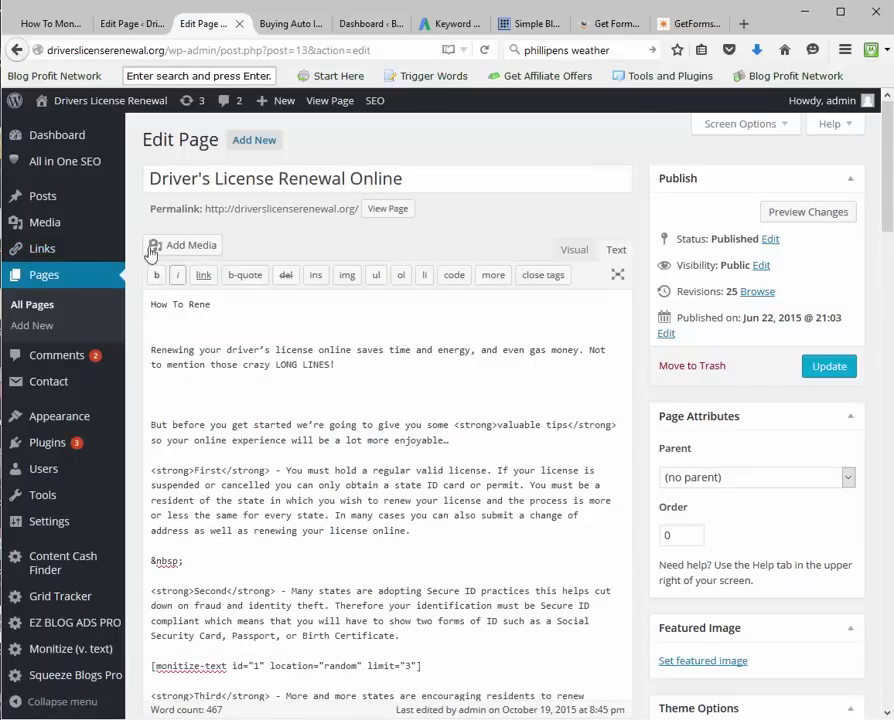
{"action": "left_click", "coordinate": [574, 249]}
{"action": "type", "text": "ow To Rene"}
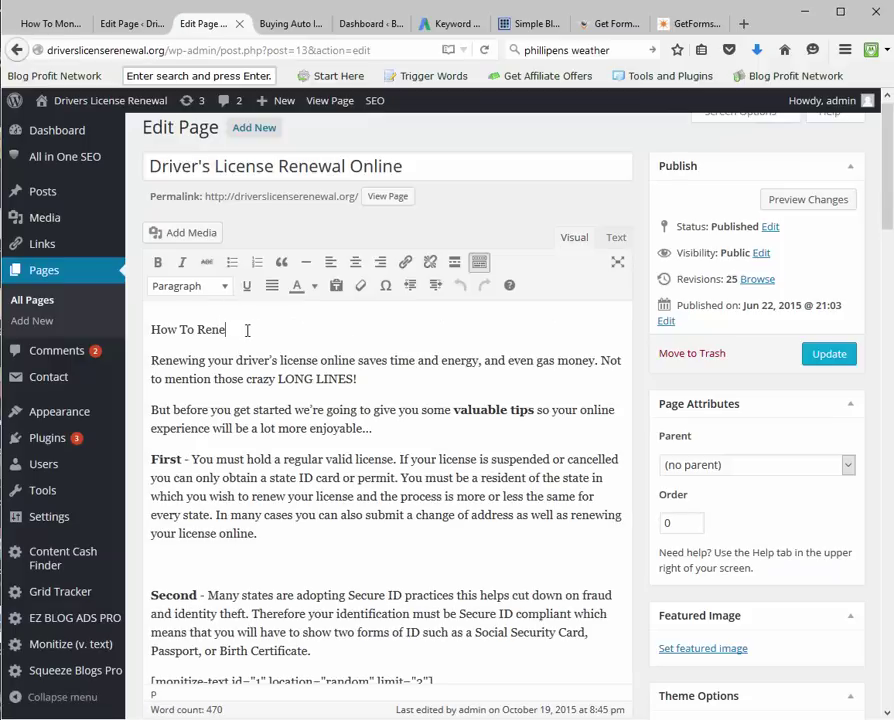
{"action": "type", "text": "w Your Drivers License On"}
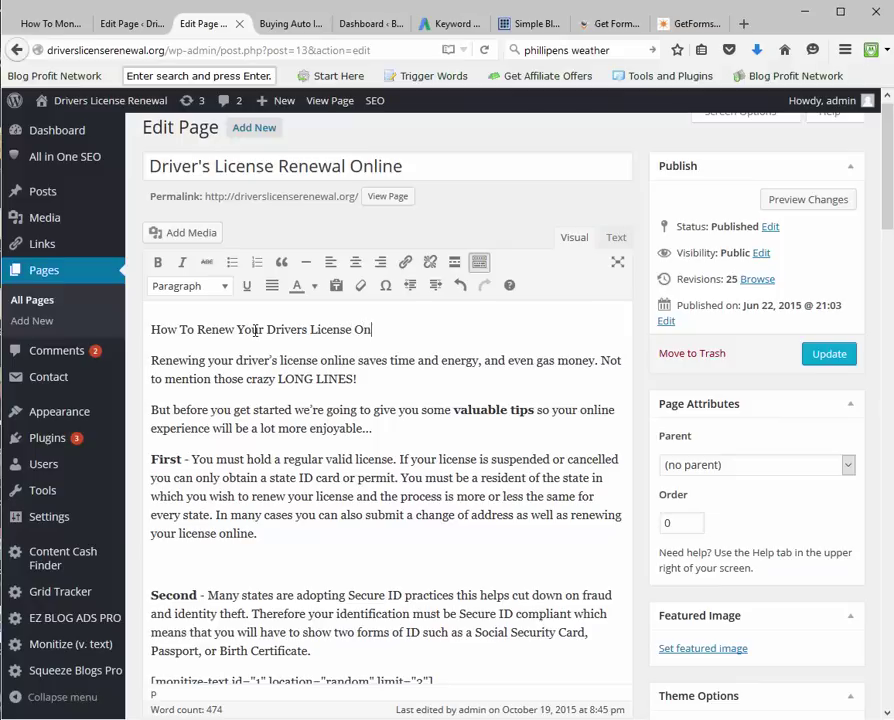
{"action": "type", "text": "line:"}
{"action": "key", "text": "Return"}
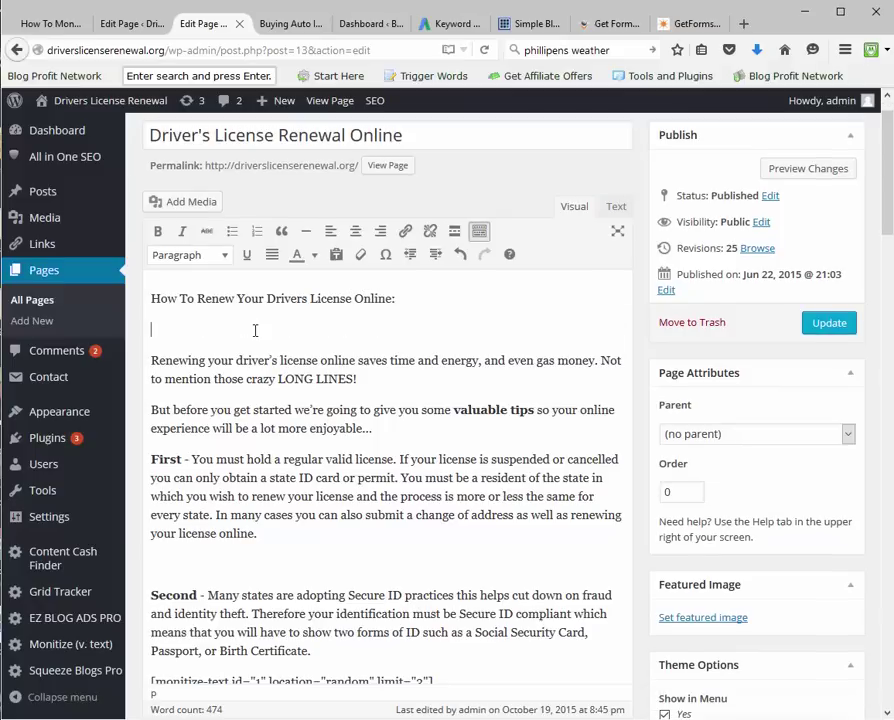
Step: Below the "How To Renew" line, write "Step One: Click Here To Download The Proper Forms Using Your Free Get Forms Toolbar..." and start a new line
{"action": "type", "text": "Step One: Click Here "}
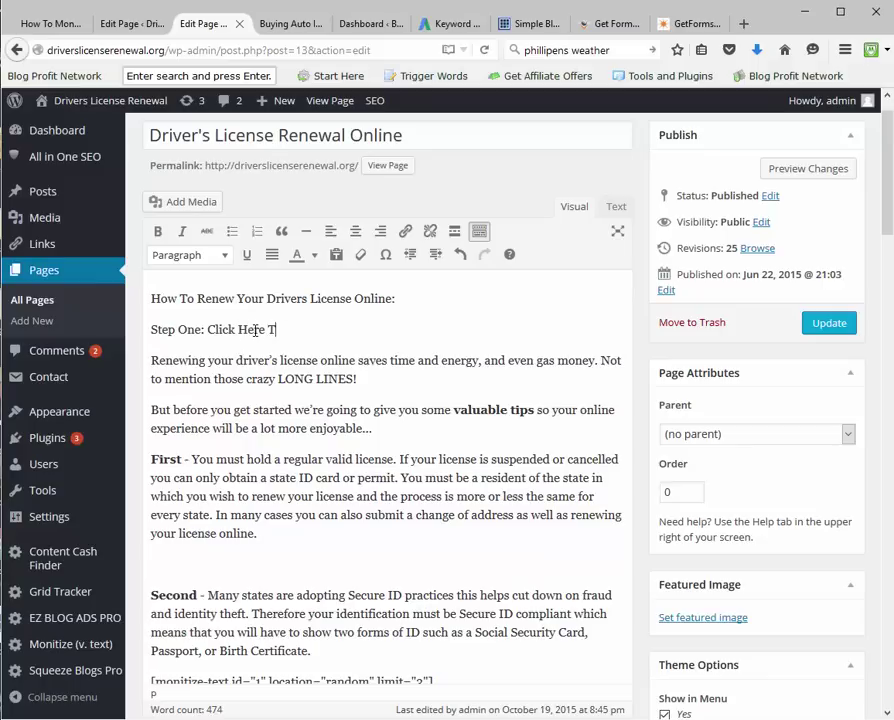
{"action": "type", "text": "To Download The P"}
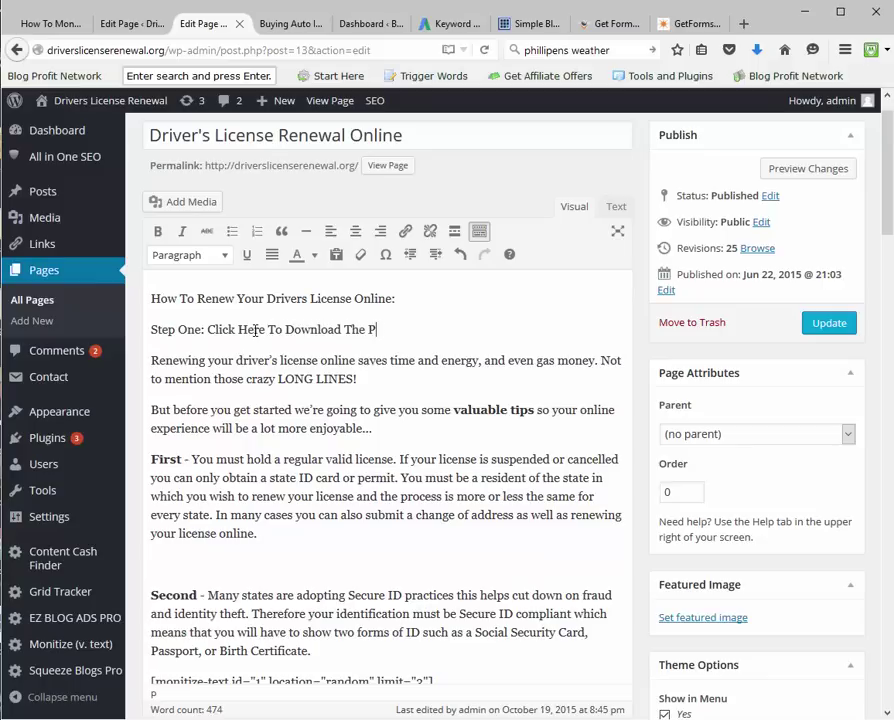
{"action": "type", "text": "roper Forms Using Your Free Form"}
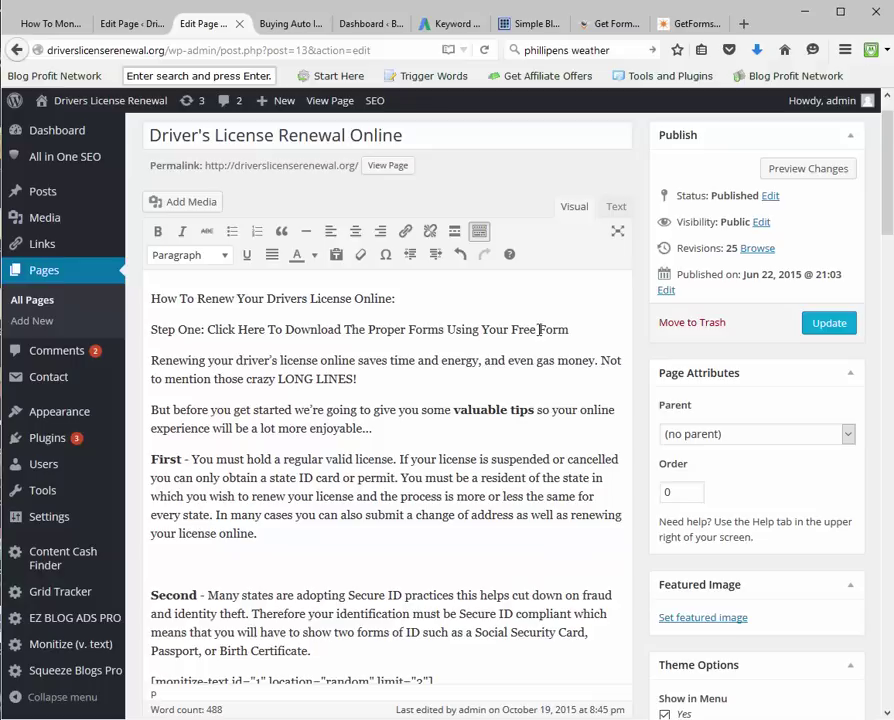
{"action": "left_click", "coordinate": [540, 329]}
{"action": "type", "text": "Get Forms To"}
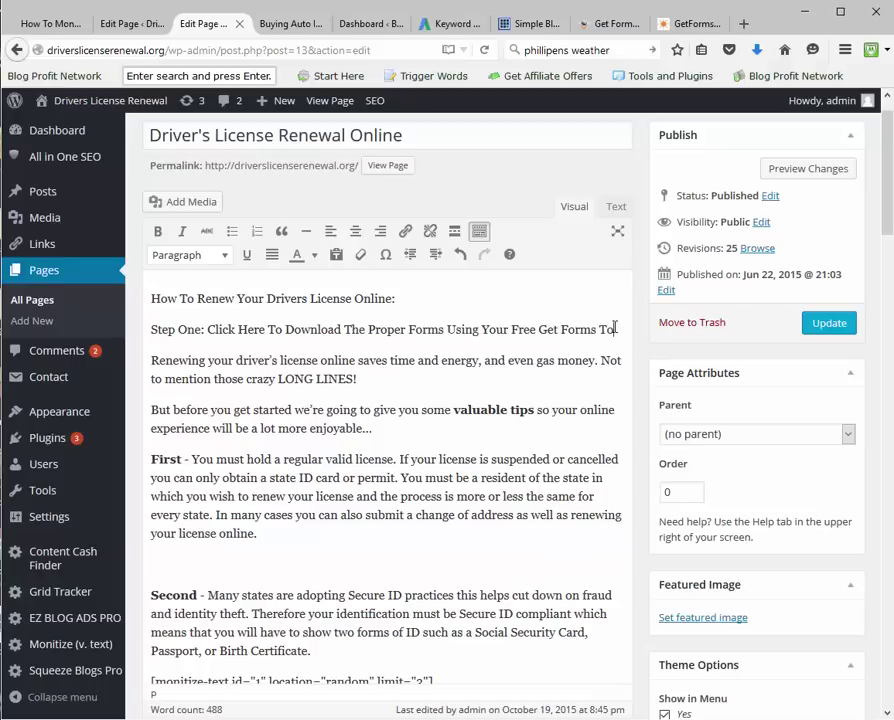
{"action": "type", "text": "olbar..."}
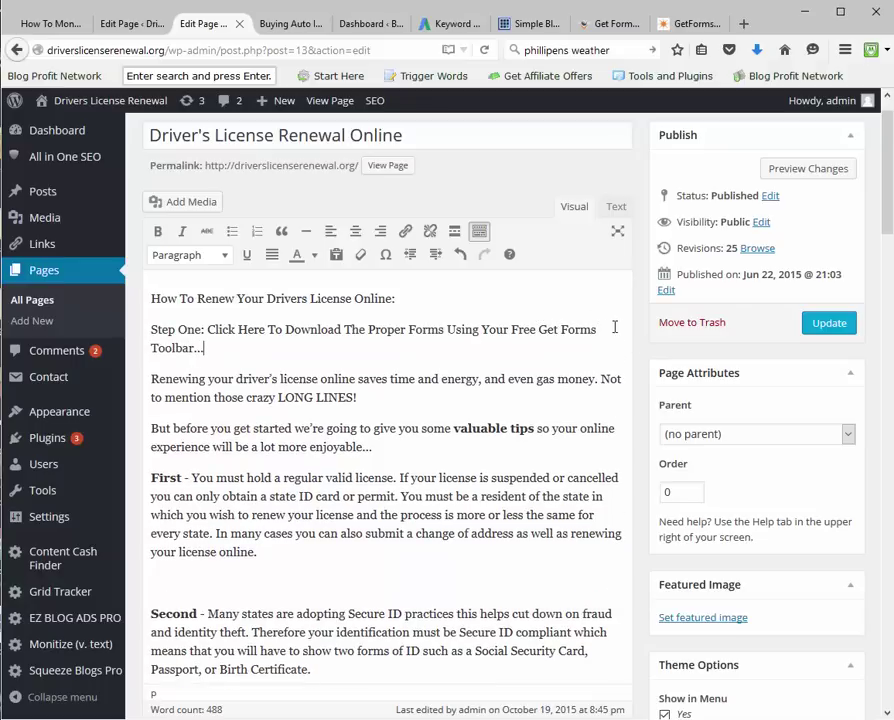
{"action": "key", "text": "Return"}
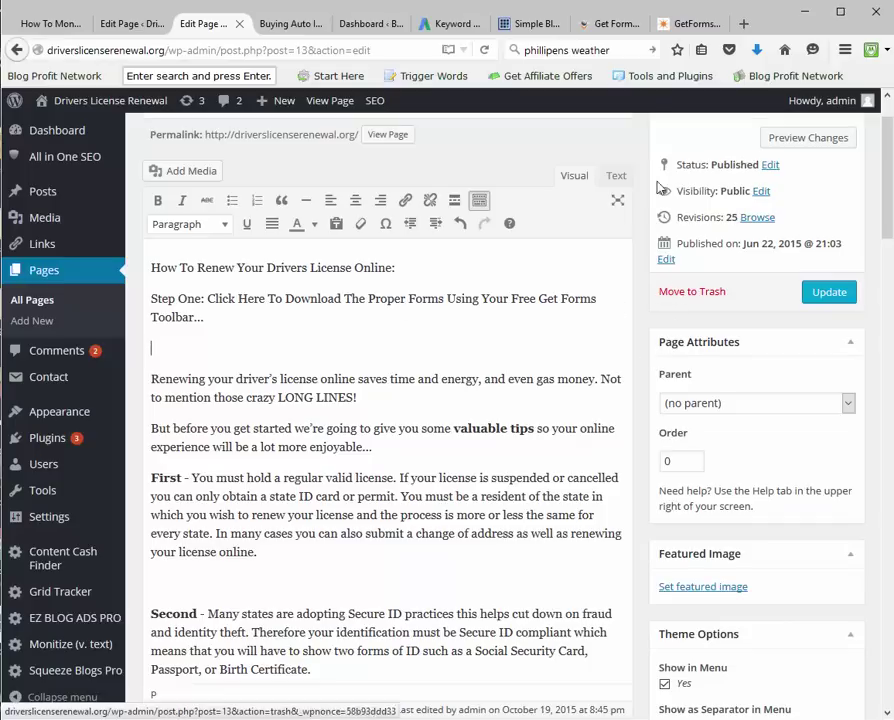
Step: Switch to the GetFormsOnline landing page and look over its DMV Forms section
{"action": "left_click", "coordinate": [672, 33]}
{"action": "scroll", "coordinate": [594, 374], "scroll_direction": "up", "scroll_amount": 3}
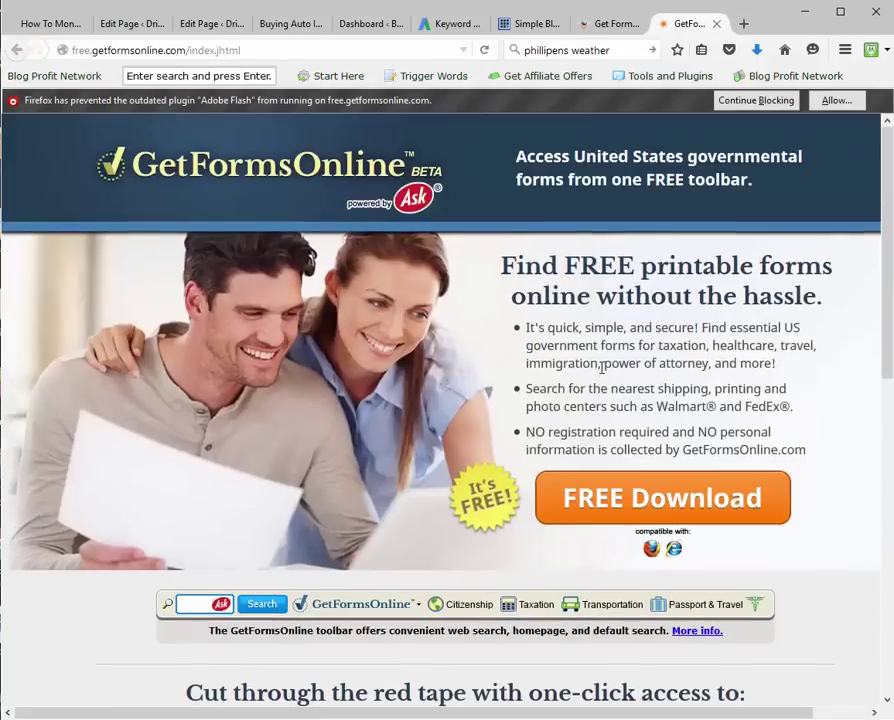
{"action": "scroll", "coordinate": [602, 368], "scroll_direction": "down", "scroll_amount": 6}
{"action": "scroll", "coordinate": [602, 368], "scroll_direction": "up", "scroll_amount": 2}
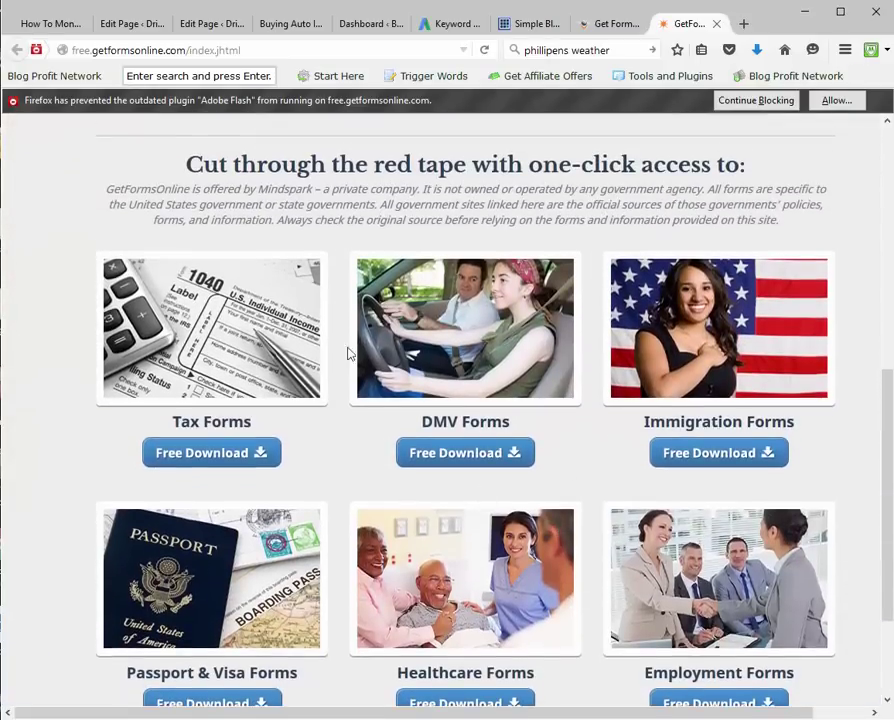
{"action": "key", "text": "Print"}
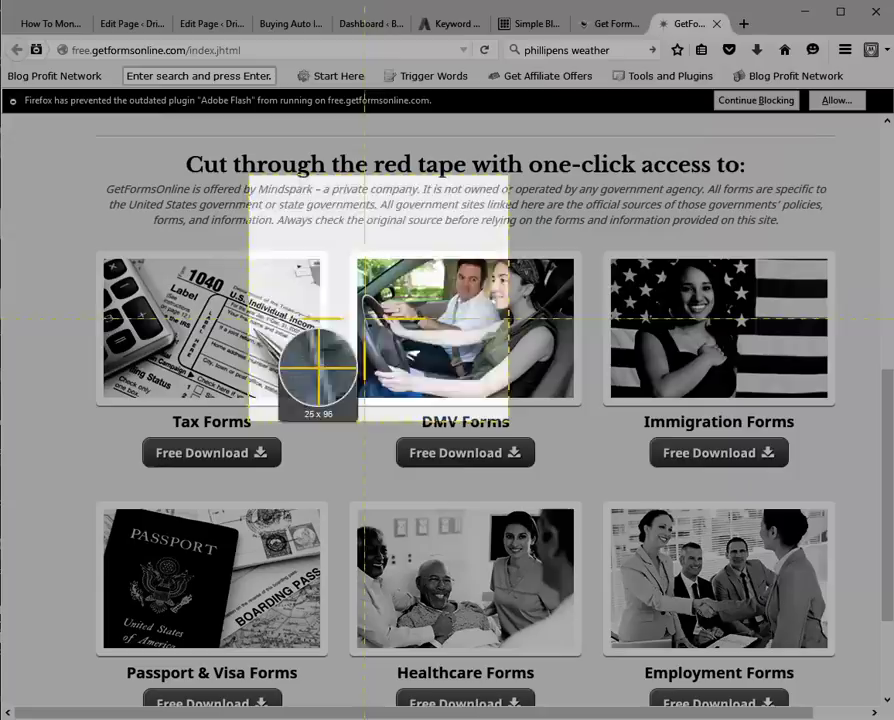
{"action": "left_click_drag", "start_coordinate": [365, 319], "coordinate": [585, 462]}
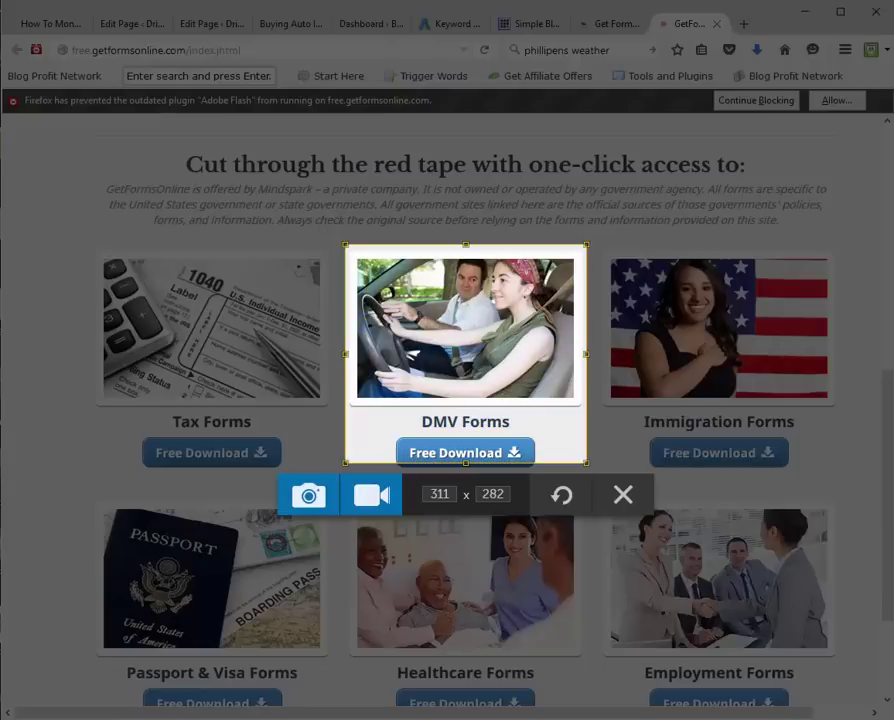
{"action": "left_click", "coordinate": [624, 492]}
Step: Capture the orange FREE Download button of the GetFormsOnline landing page as a screenshot into Snagit Editor
{"action": "scroll", "coordinate": [593, 455], "scroll_direction": "up", "scroll_amount": 5}
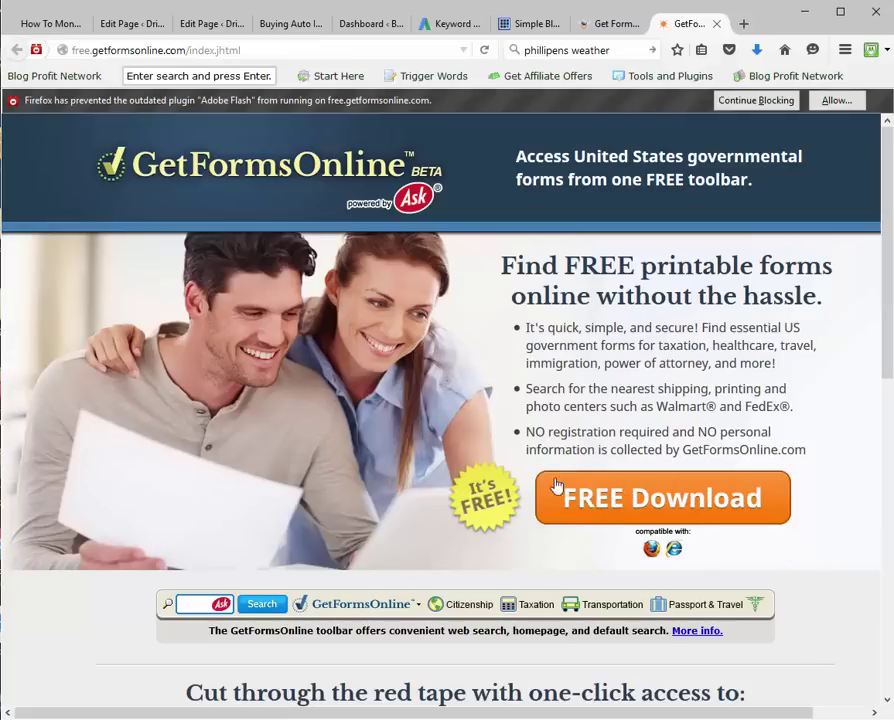
{"action": "key", "text": "Print"}
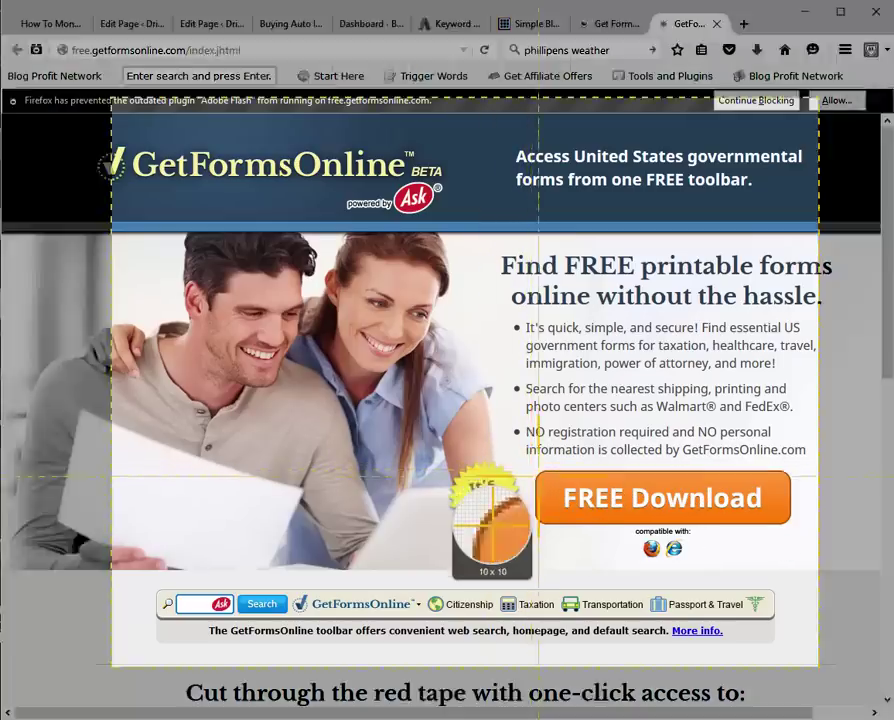
{"action": "left_click_drag", "start_coordinate": [531, 469], "coordinate": [791, 525]}
{"action": "left_click", "coordinate": [512, 559]}
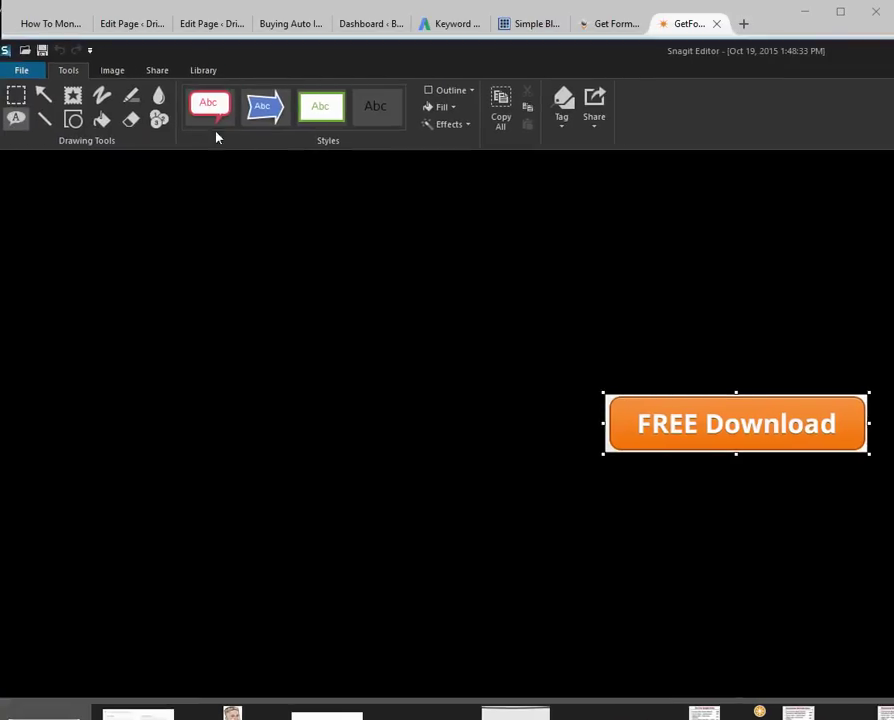
Step: Save the captured button image as dlform in PNG format in the Pictures folder
{"action": "left_click", "coordinate": [24, 72]}
{"action": "left_click", "coordinate": [80, 304]}
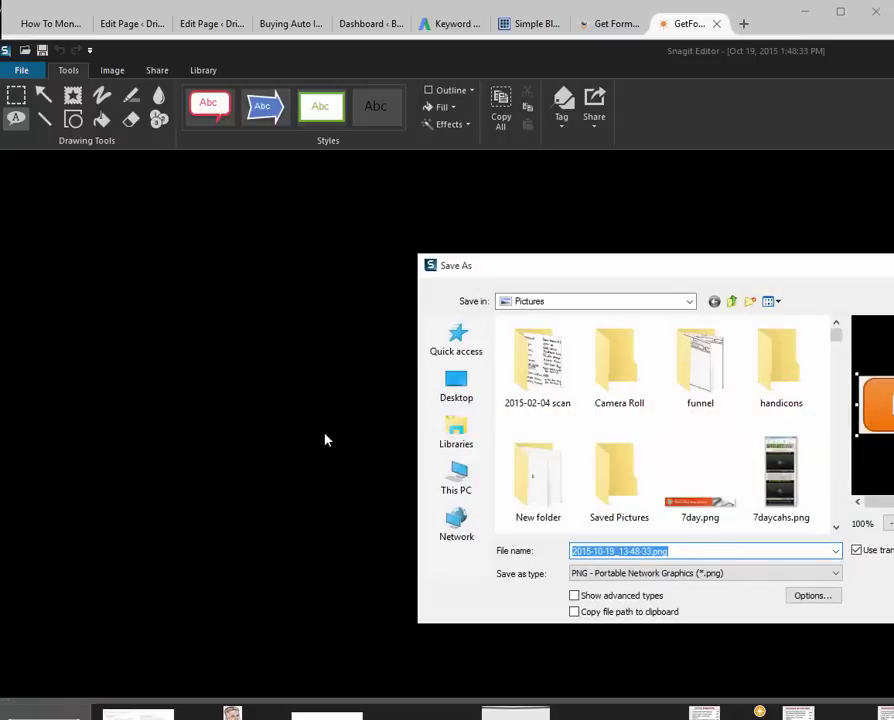
{"action": "type", "text": "dl"}
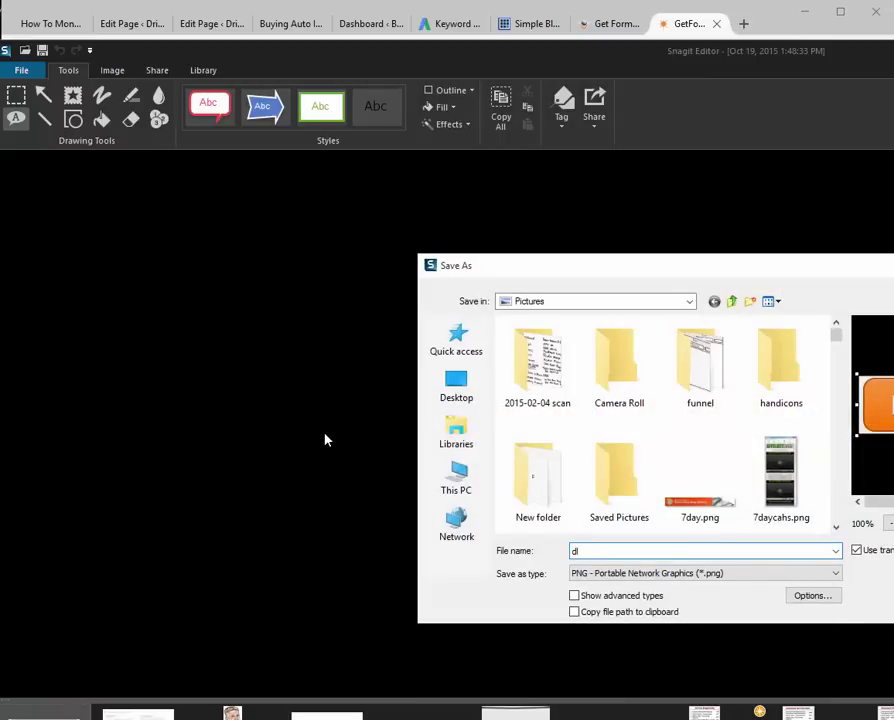
{"action": "type", "text": "form"}
{"action": "key", "text": "Return"}
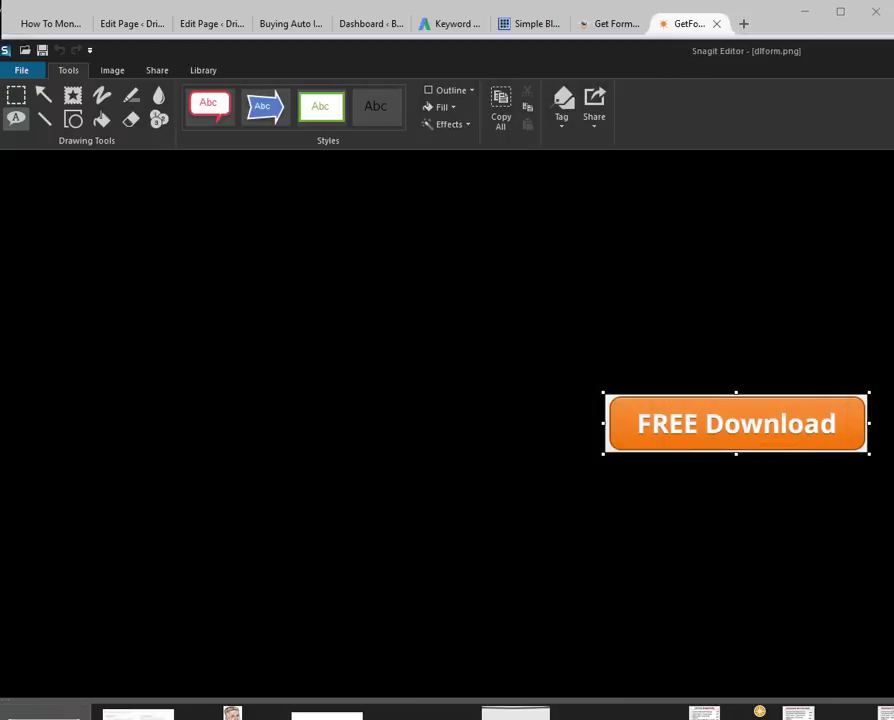
Step: Return to the Driver's License Renewal page editor in Firefox and upload dlform.png from the Pictures folder as media
{"action": "key", "text": "alt+Tab"}
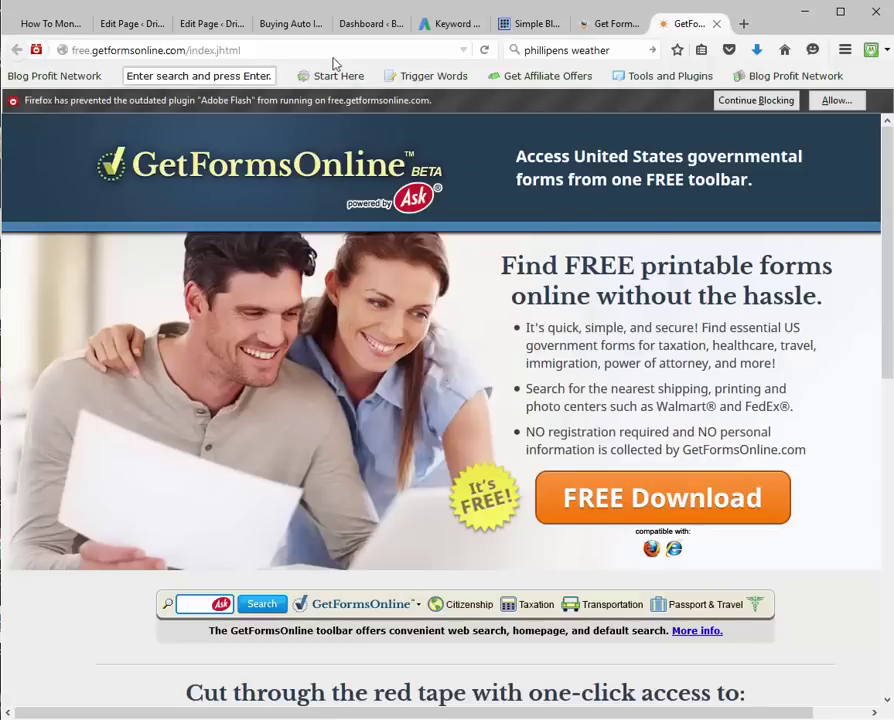
{"action": "left_click", "coordinate": [126, 24]}
{"action": "left_click", "coordinate": [204, 24]}
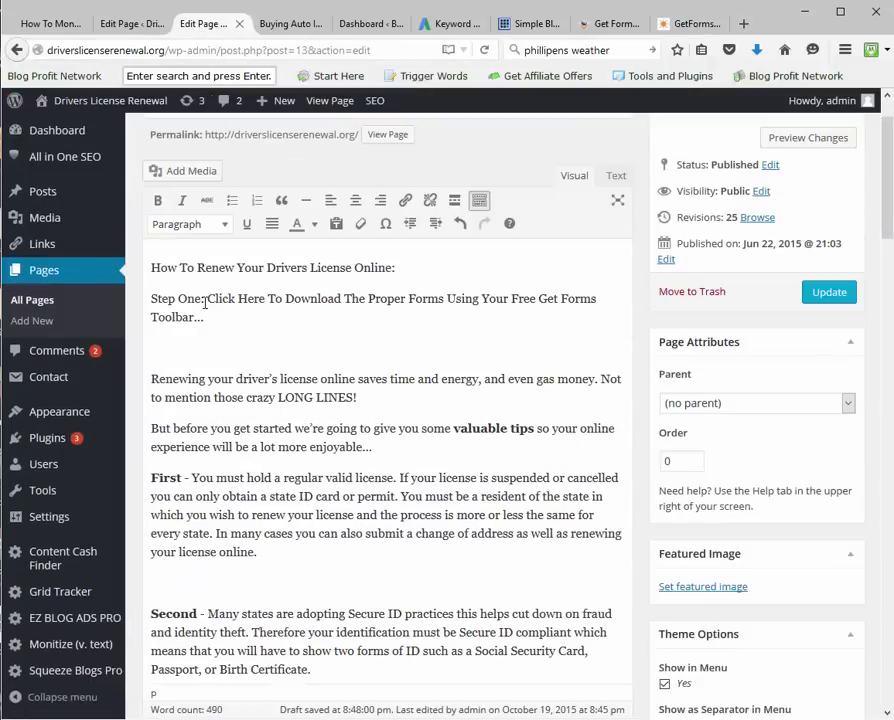
{"action": "left_click", "coordinate": [196, 171]}
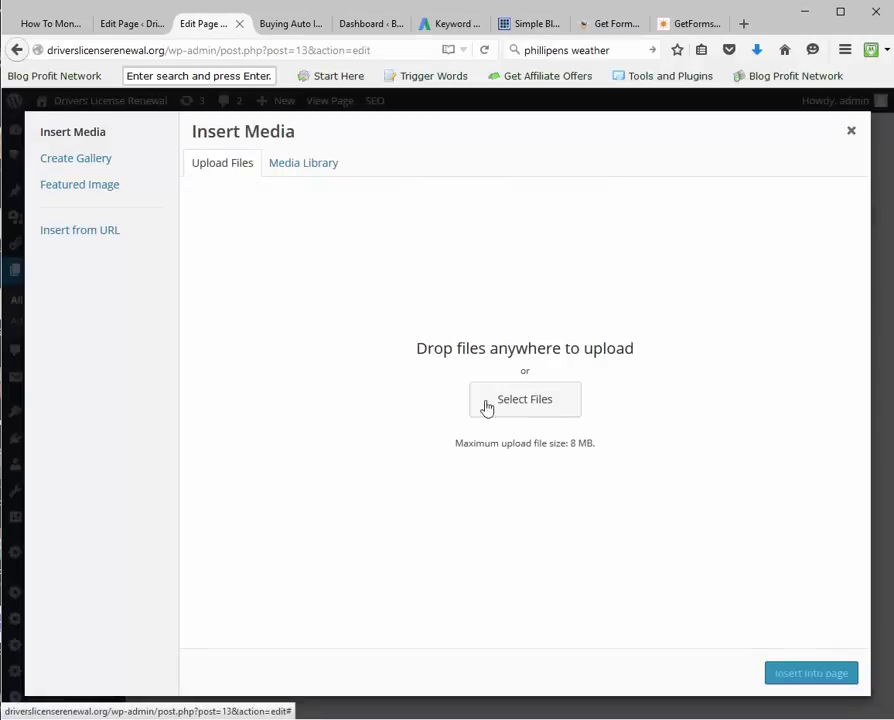
{"action": "left_click", "coordinate": [525, 400]}
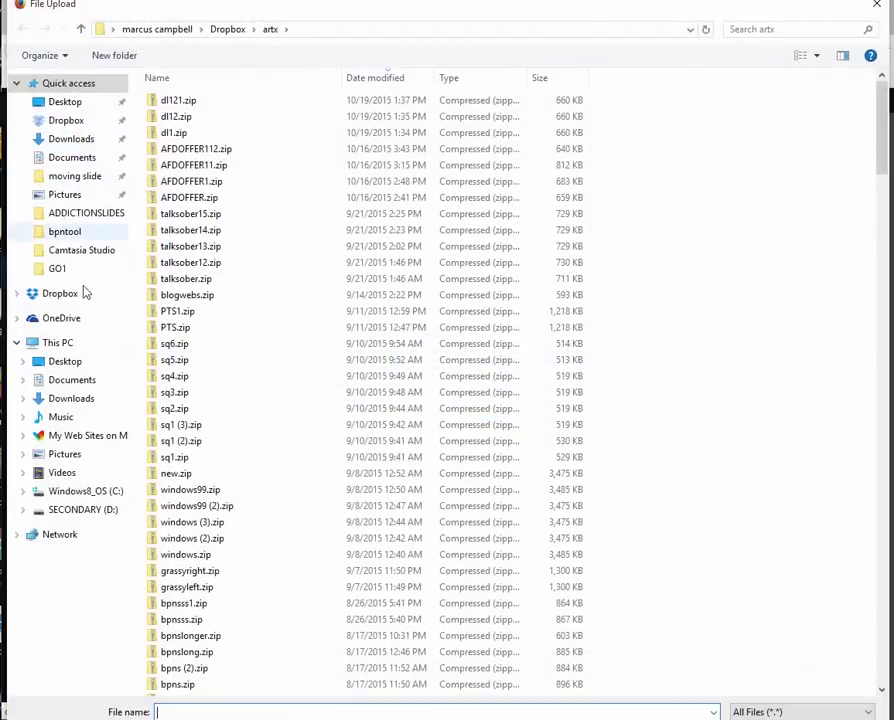
{"action": "left_click", "coordinate": [64, 194]}
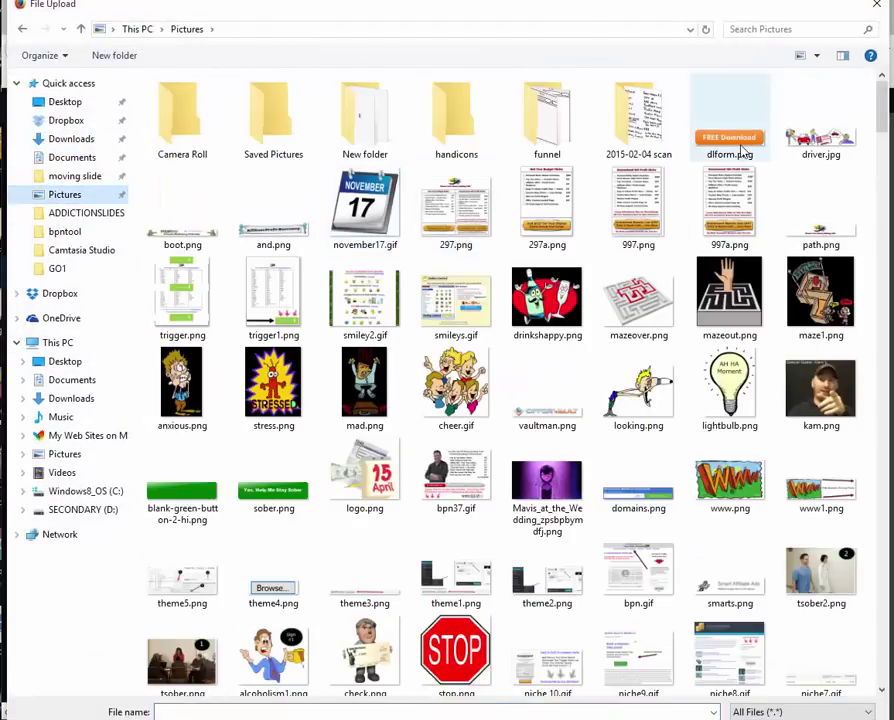
{"action": "double_click", "coordinate": [744, 150]}
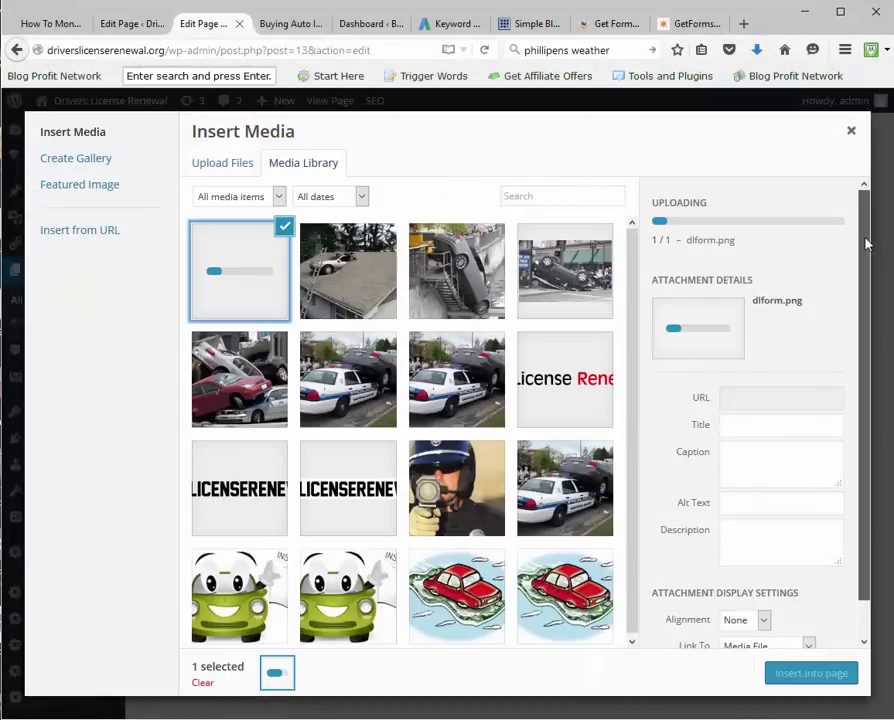
Step: Set the uploaded dlform image to link to a custom URL instead of the media file
{"action": "scroll", "coordinate": [874, 290], "scroll_direction": "down", "scroll_amount": 1}
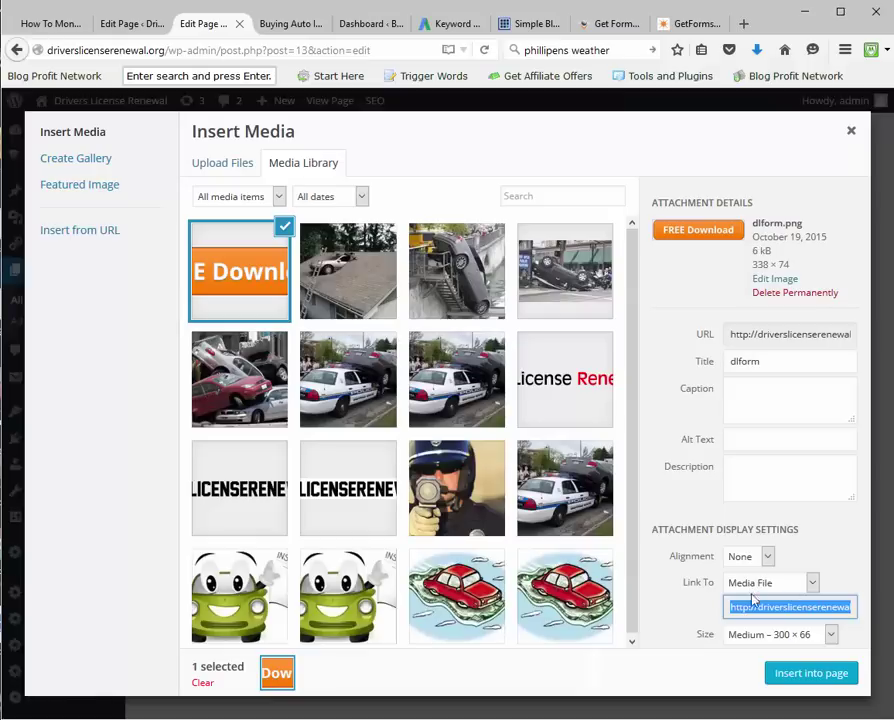
{"action": "left_click", "coordinate": [843, 607]}
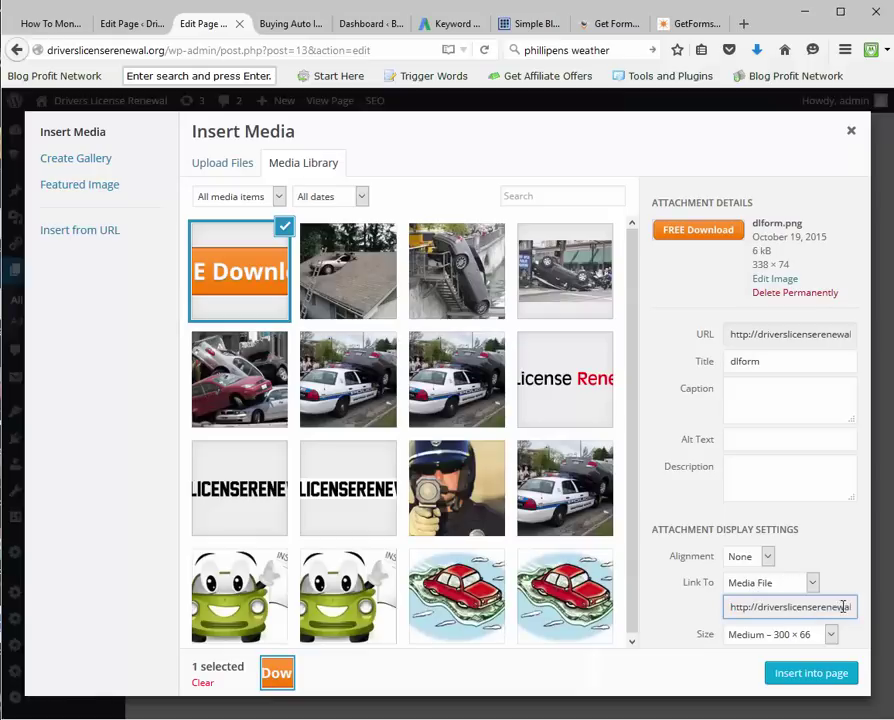
{"action": "left_click_drag", "start_coordinate": [854, 607], "coordinate": [731, 618]}
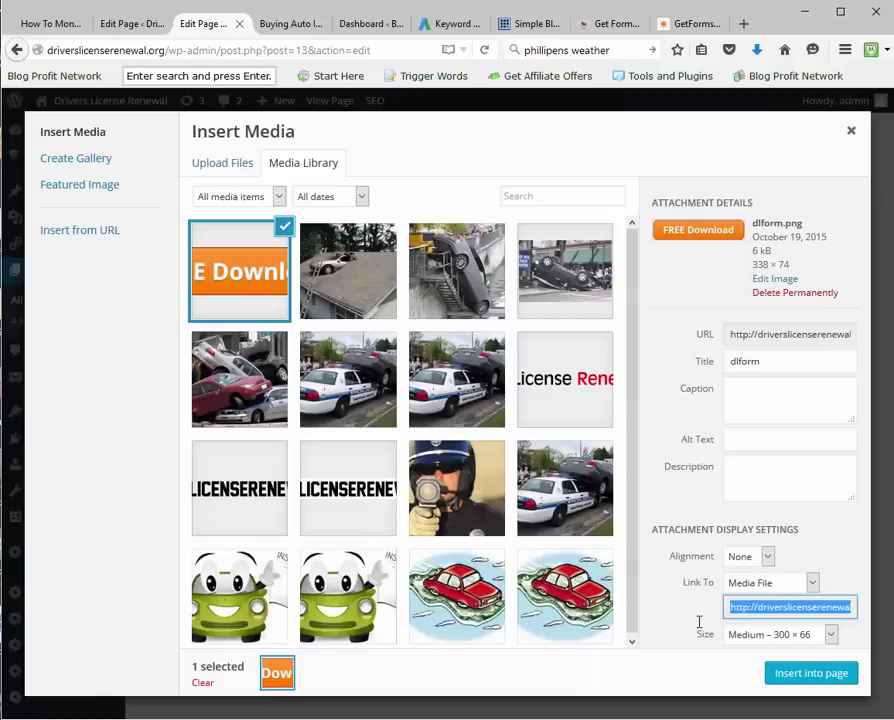
{"action": "left_click", "coordinate": [770, 587]}
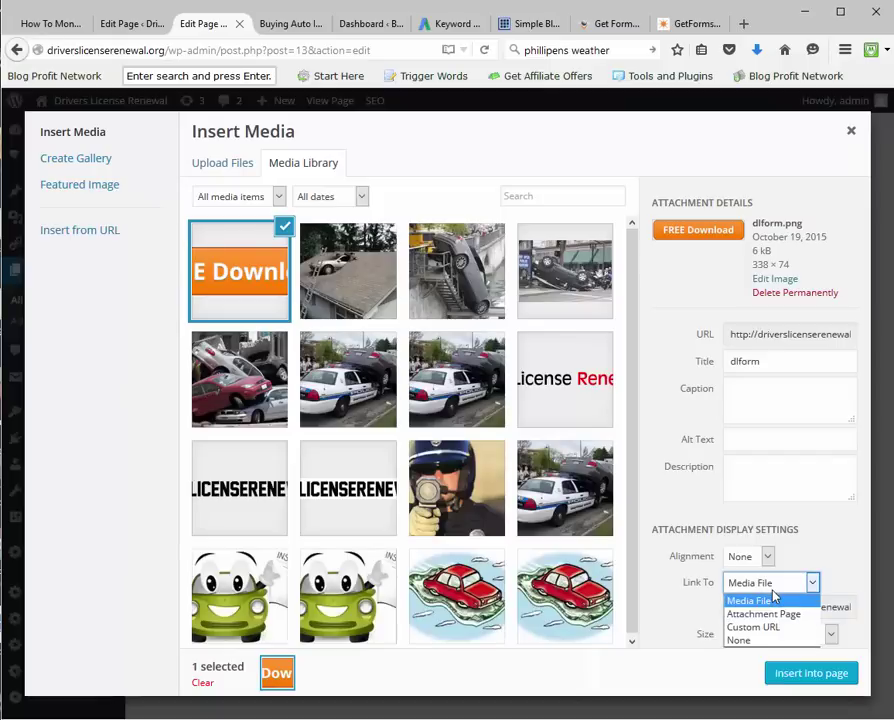
{"action": "left_click", "coordinate": [766, 626]}
{"action": "left_click", "coordinate": [783, 607]}
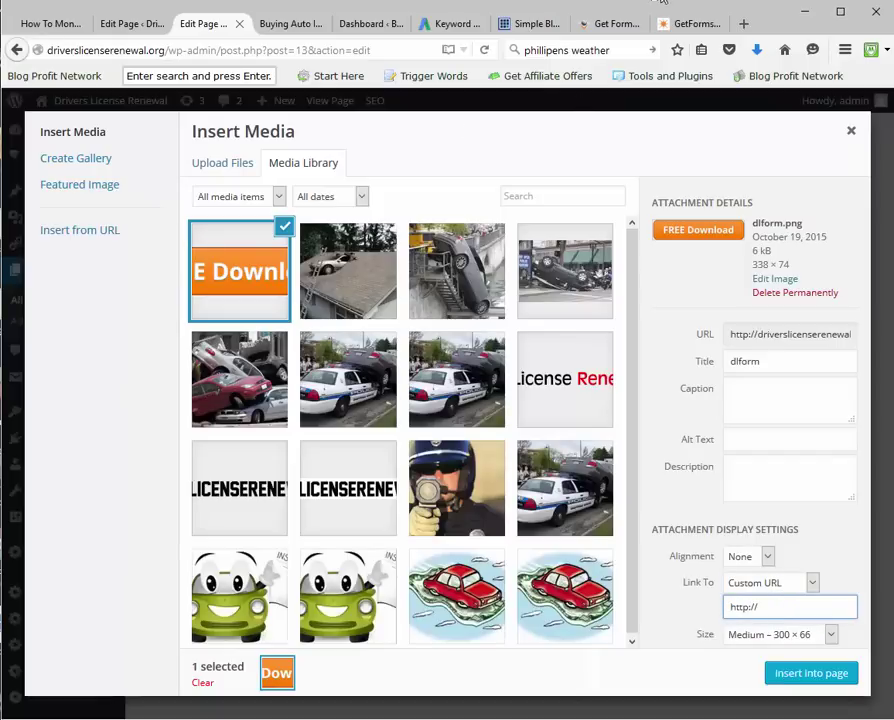
Step: Copy the GetFormsOnline landing page address, free.getformsonline.com/index.jhtml, and paste it as the image's custom link
{"action": "left_click", "coordinate": [686, 23]}
{"action": "left_click", "coordinate": [296, 48]}
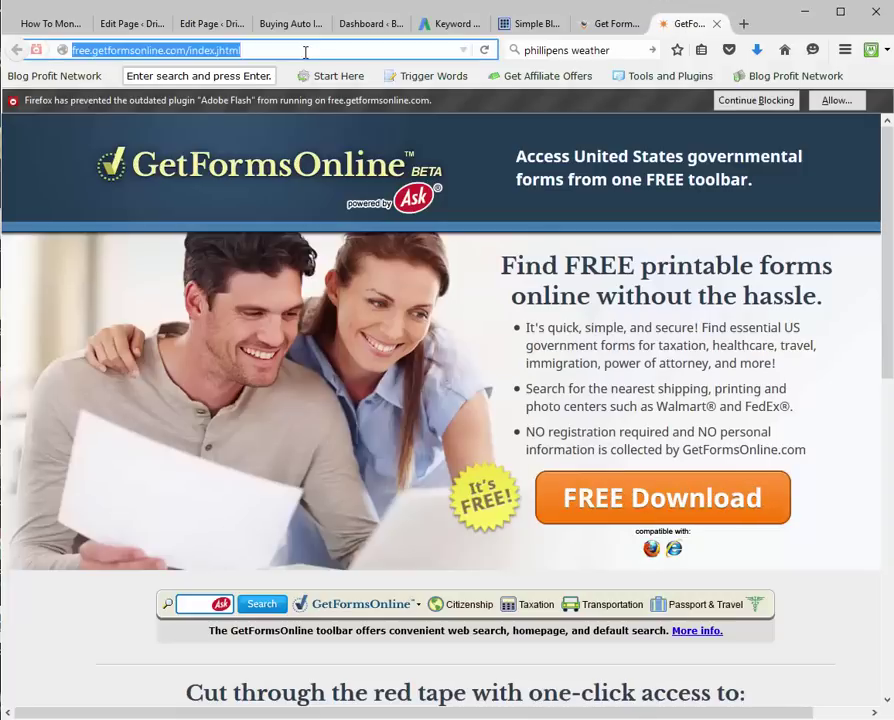
{"action": "left_click", "coordinate": [206, 24]}
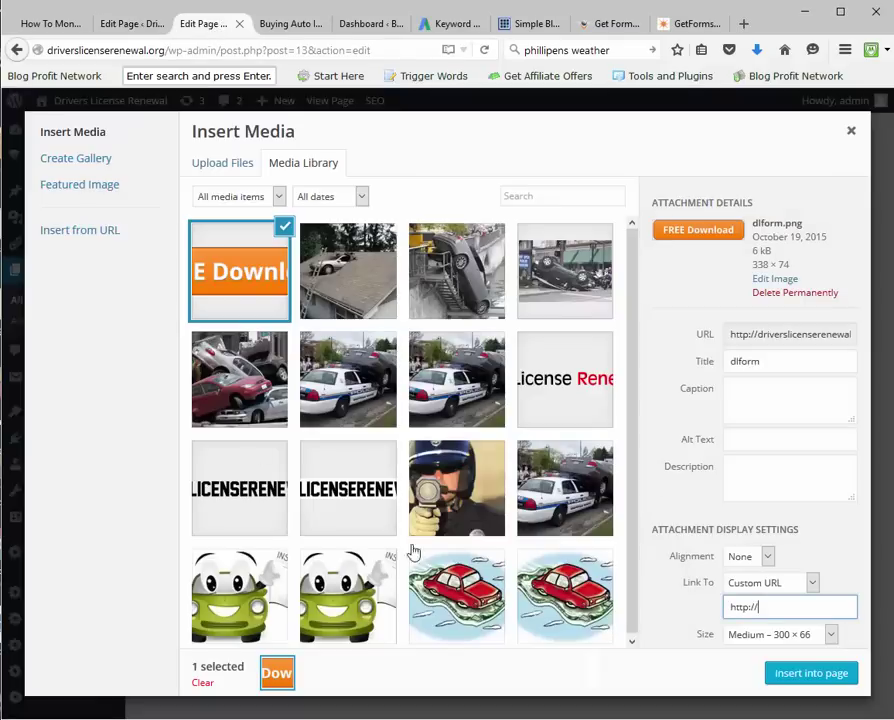
{"action": "left_click", "coordinate": [762, 604]}
{"action": "key", "text": "ctrl+v"}
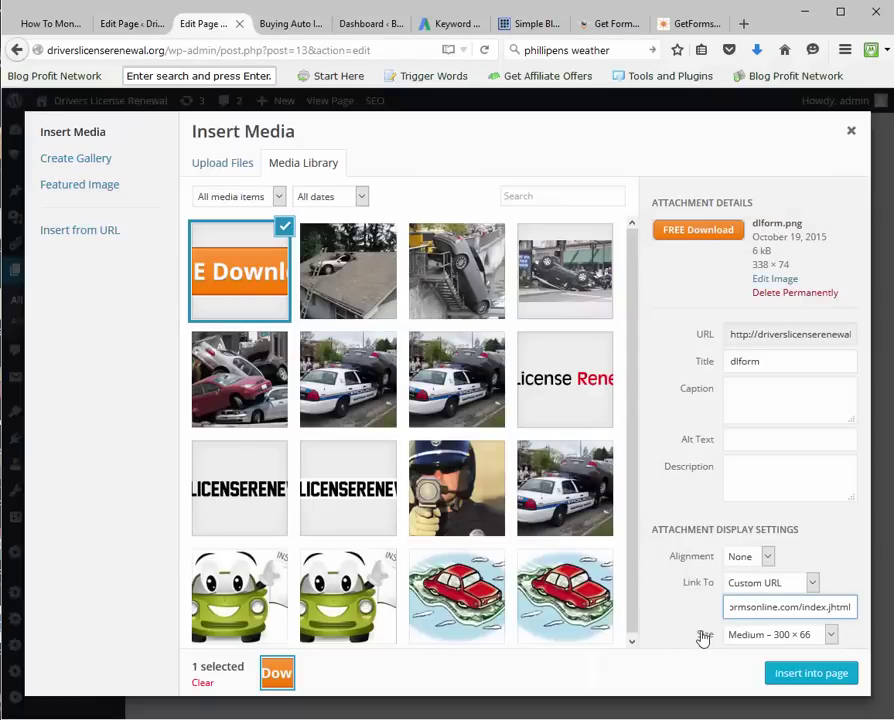
Step: Insert the FREE Download image into the page below the Step One line and center it
{"action": "left_click", "coordinate": [792, 688]}
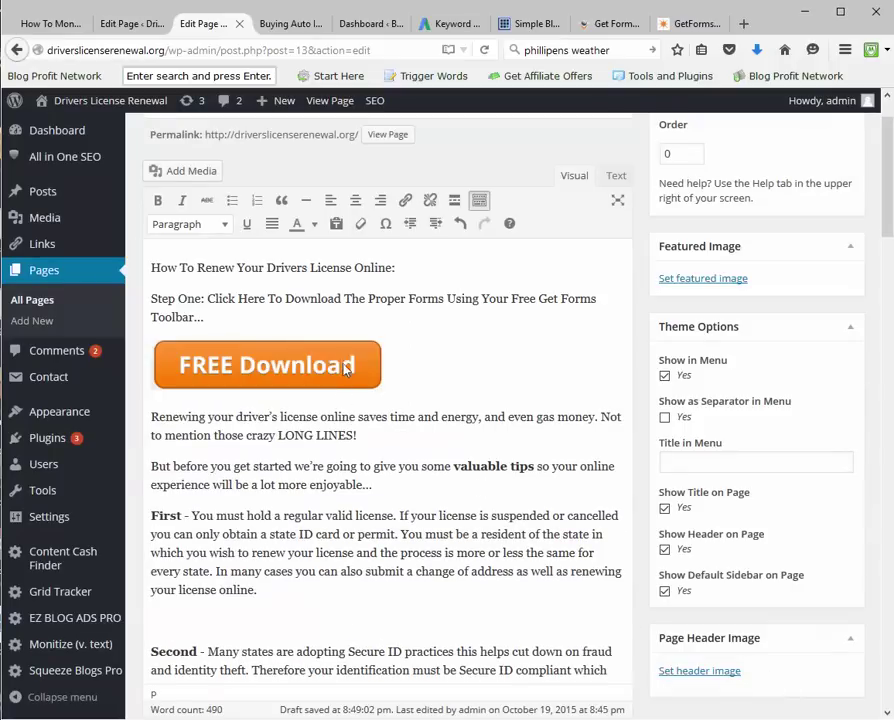
{"action": "left_click", "coordinate": [350, 366]}
{"action": "left_click", "coordinate": [354, 202]}
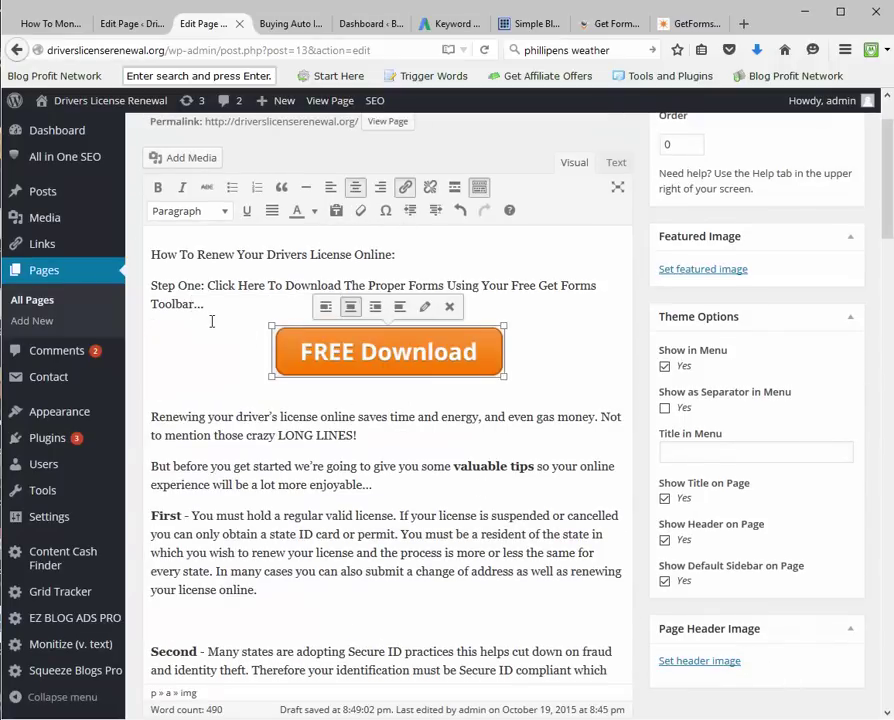
Step: Format the Step One line as bold Heading 3 text in red
{"action": "left_click_drag", "start_coordinate": [206, 304], "coordinate": [156, 287]}
{"action": "left_click", "coordinate": [157, 187]}
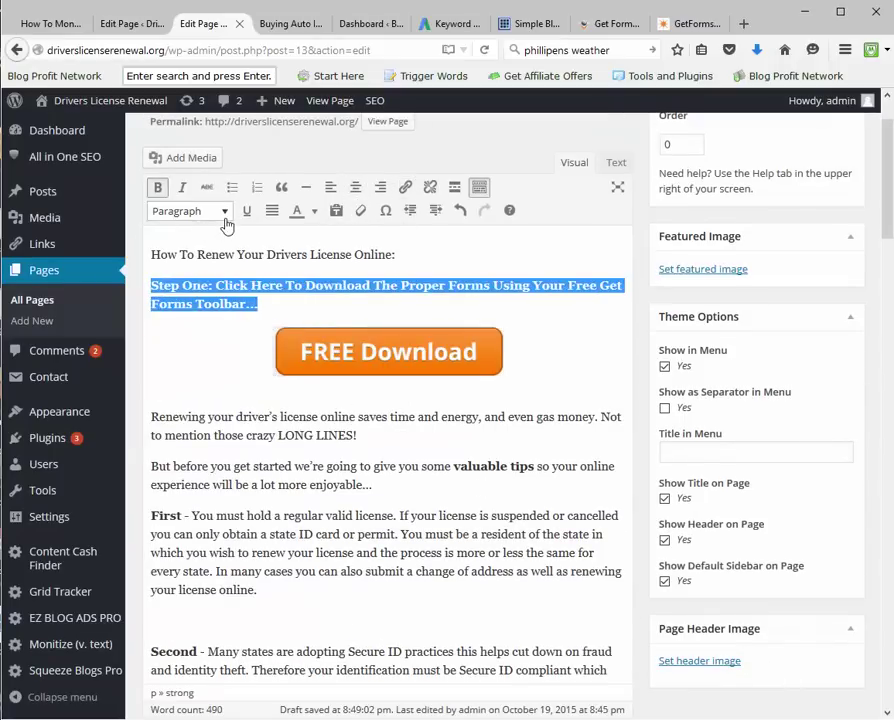
{"action": "left_click", "coordinate": [222, 212]}
{"action": "left_click", "coordinate": [210, 341]}
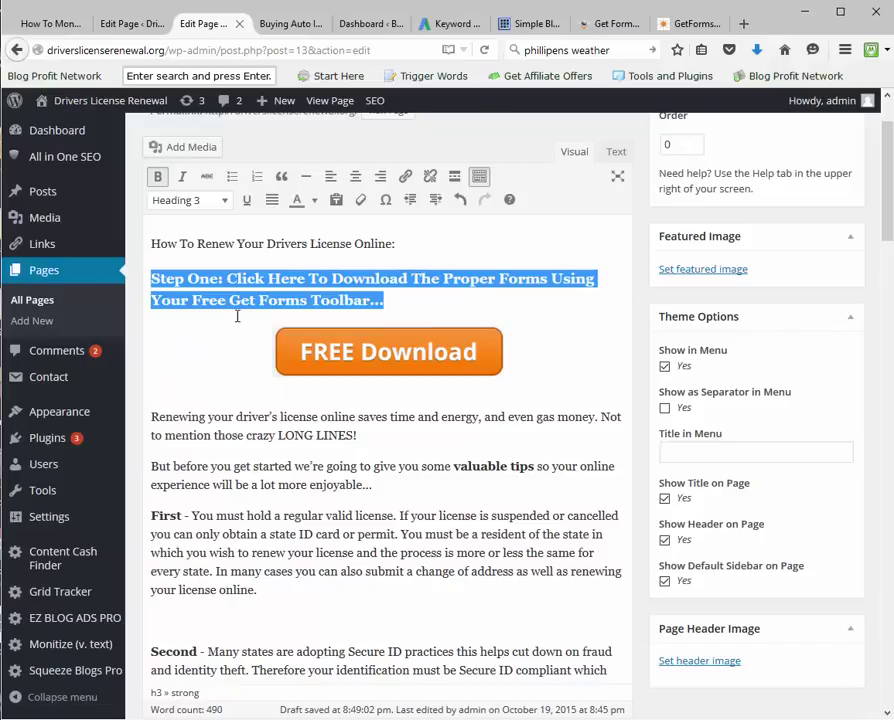
{"action": "left_click", "coordinate": [315, 200]}
{"action": "left_click", "coordinate": [299, 252]}
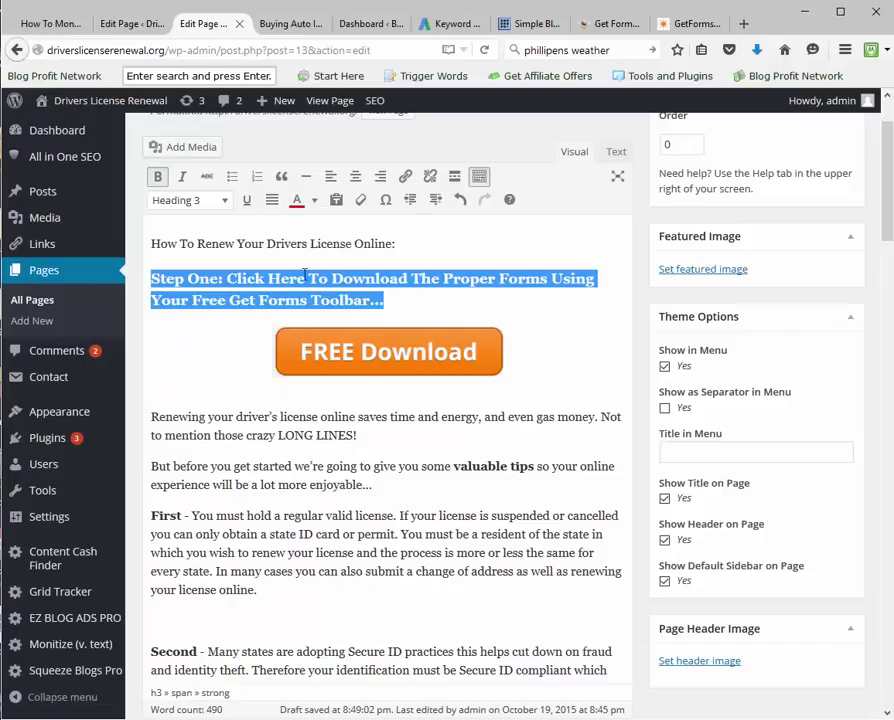
Step: Add an empty line between the red Step One heading and the FREE Download image
{"action": "left_click", "coordinate": [506, 302]}
{"action": "left_click", "coordinate": [543, 355]}
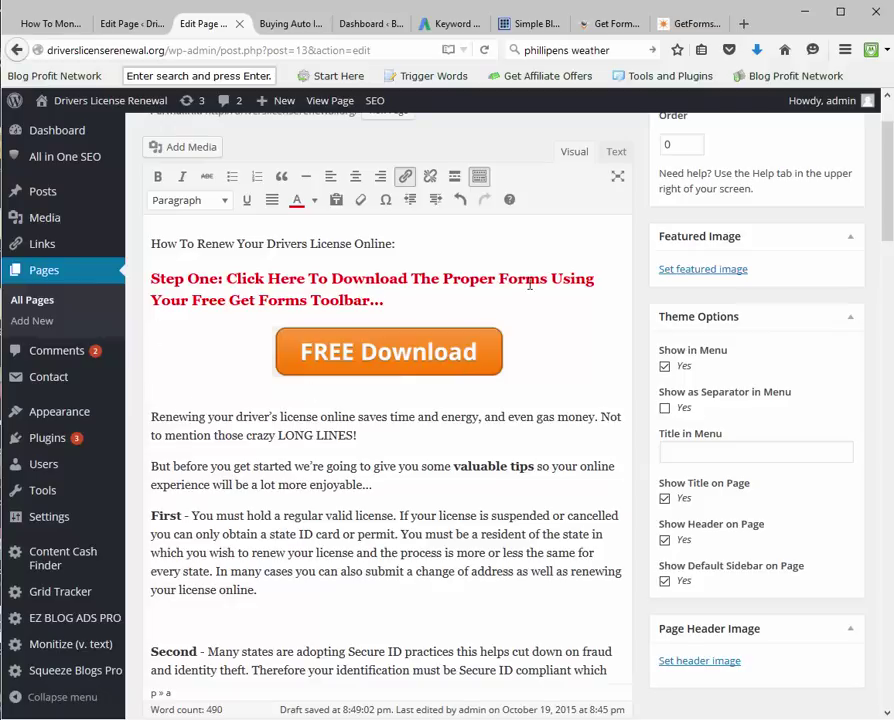
{"action": "left_click", "coordinate": [428, 307]}
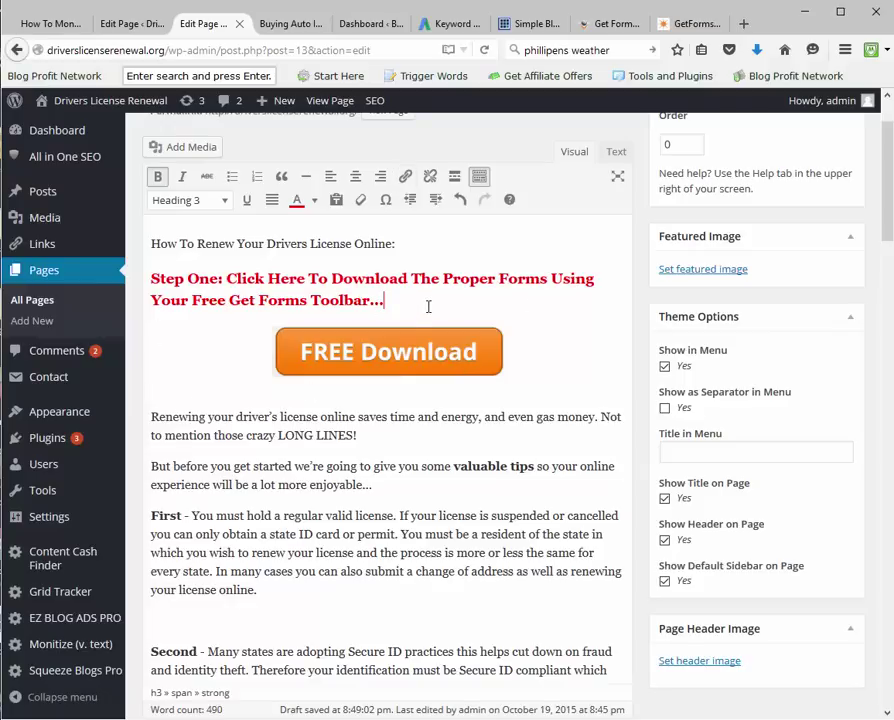
{"action": "key", "text": "Return"}
Step: Capture a Snagit screenshot of the GetFormsOnline toolbar strip and its caption on the GetFormsOnline landing page
{"action": "left_click", "coordinate": [683, 23]}
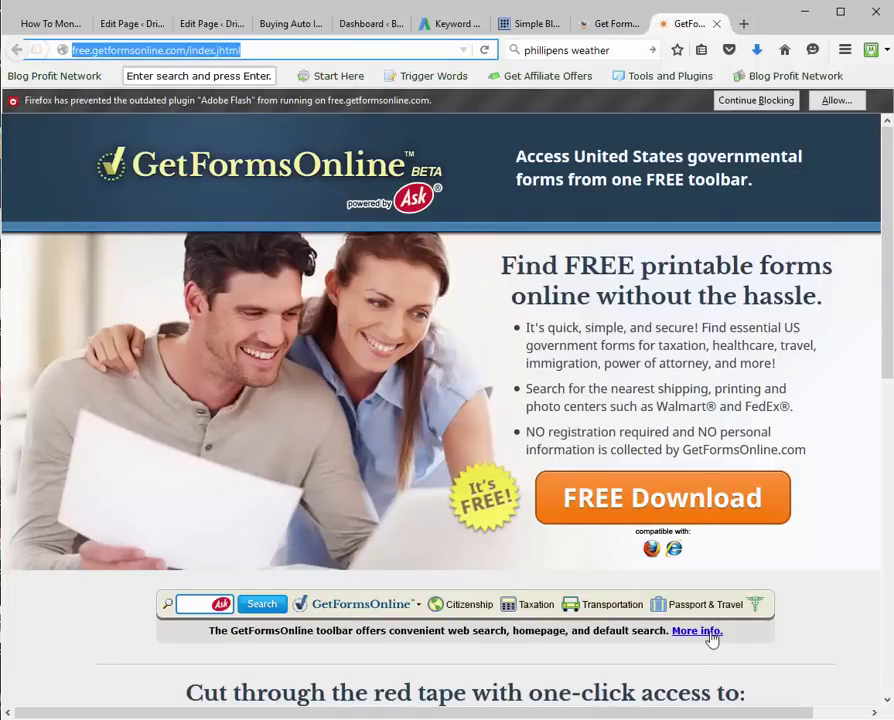
{"action": "key", "text": "Print"}
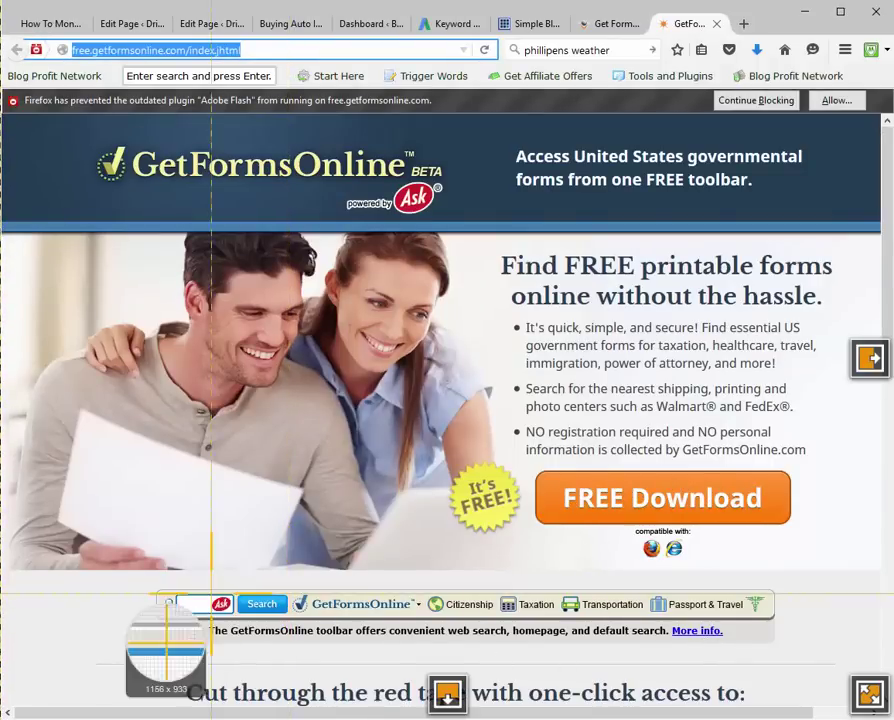
{"action": "left_click_drag", "start_coordinate": [156, 587], "coordinate": [780, 648]}
{"action": "left_click", "coordinate": [308, 679]}
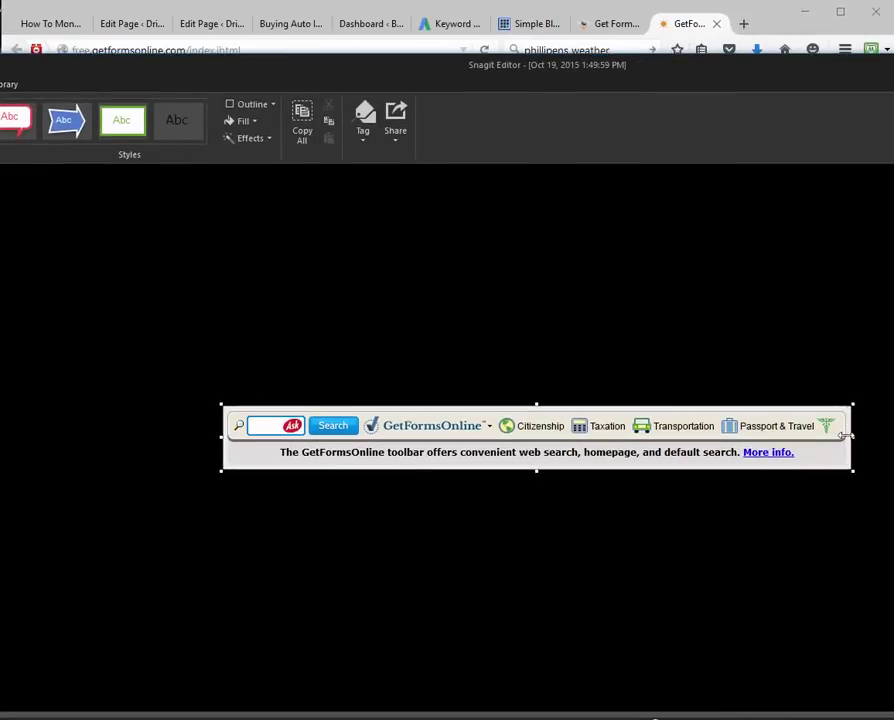
Step: Trim the captured toolbar image to the search box, Search button and GetFormsOnline logo, removing the caption below
{"action": "left_click_drag", "start_coordinate": [848, 434], "coordinate": [681, 438]}
{"action": "left_click", "coordinate": [714, 369]}
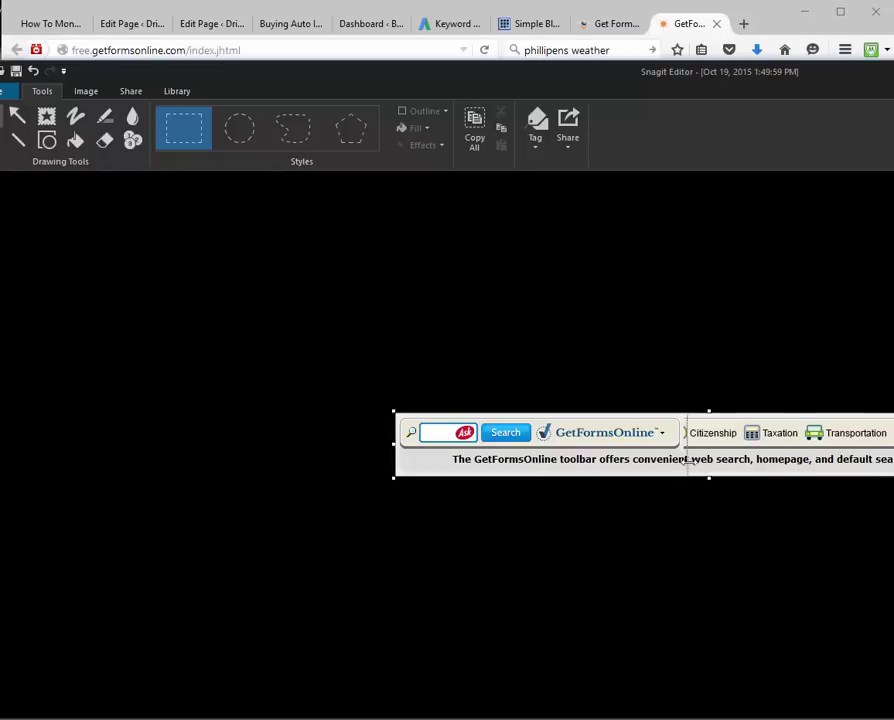
{"action": "left_click_drag", "start_coordinate": [684, 460], "coordinate": [856, 460]}
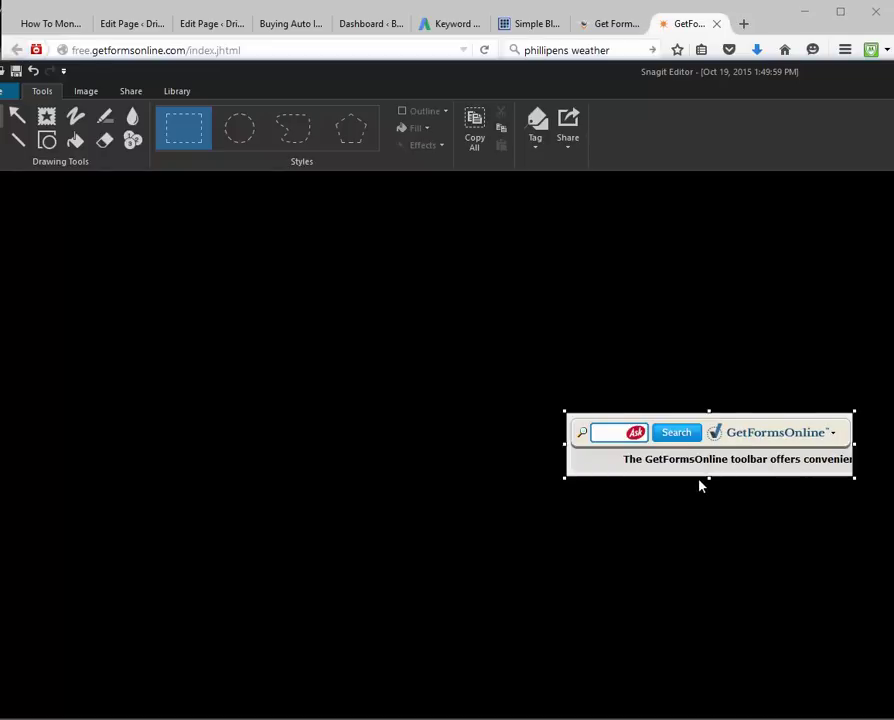
{"action": "left_click_drag", "start_coordinate": [708, 477], "coordinate": [683, 456]}
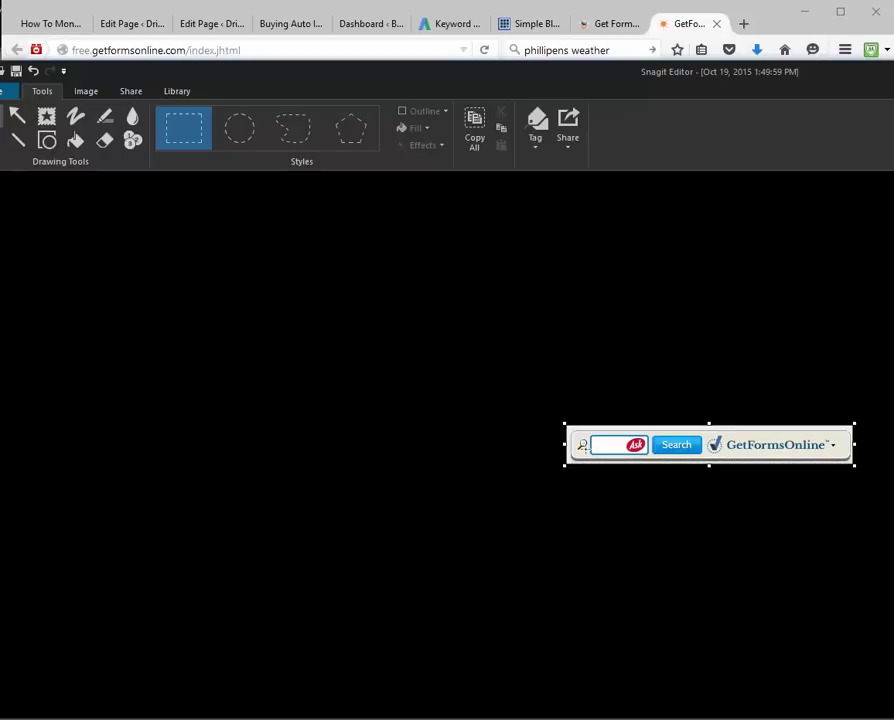
{"action": "left_click", "coordinate": [75, 141]}
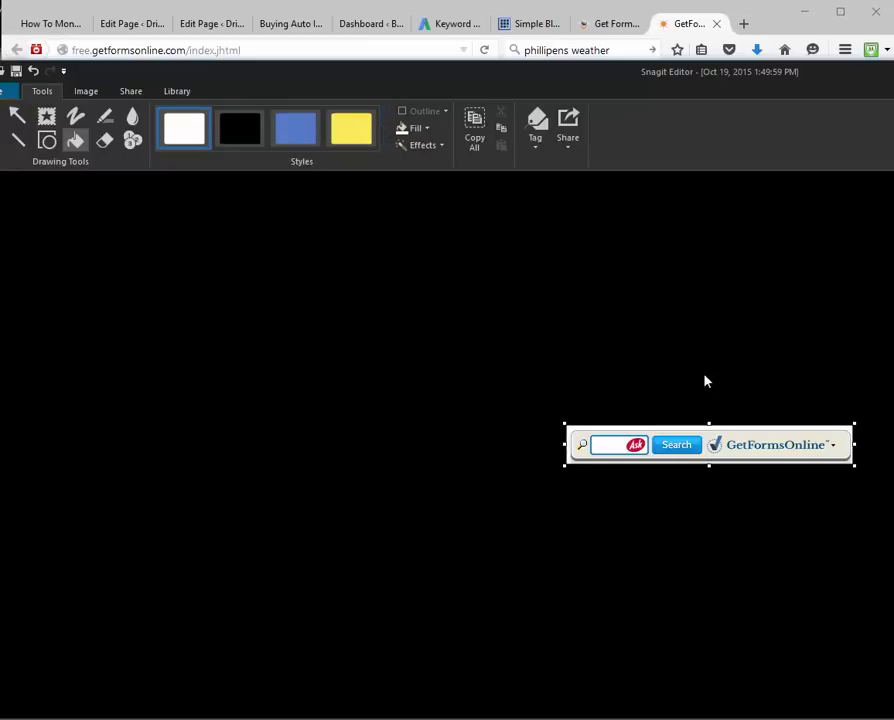
Step: Save the trimmed toolbar image in the Pictures folder as the PNG file tbform
{"action": "left_click", "coordinate": [5, 91]}
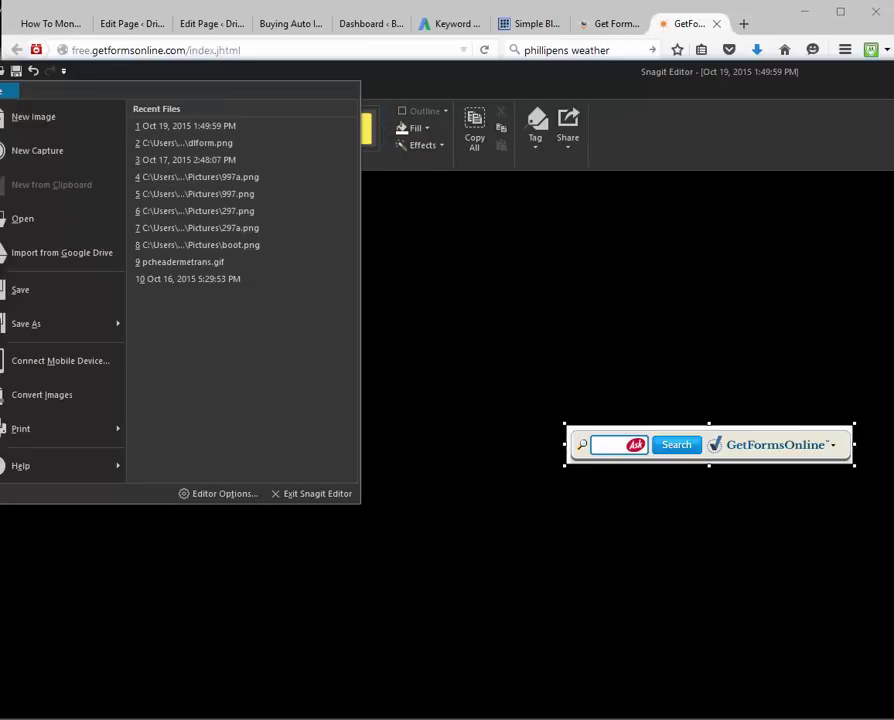
{"action": "left_click", "coordinate": [100, 322]}
{"action": "type", "text": "t"}
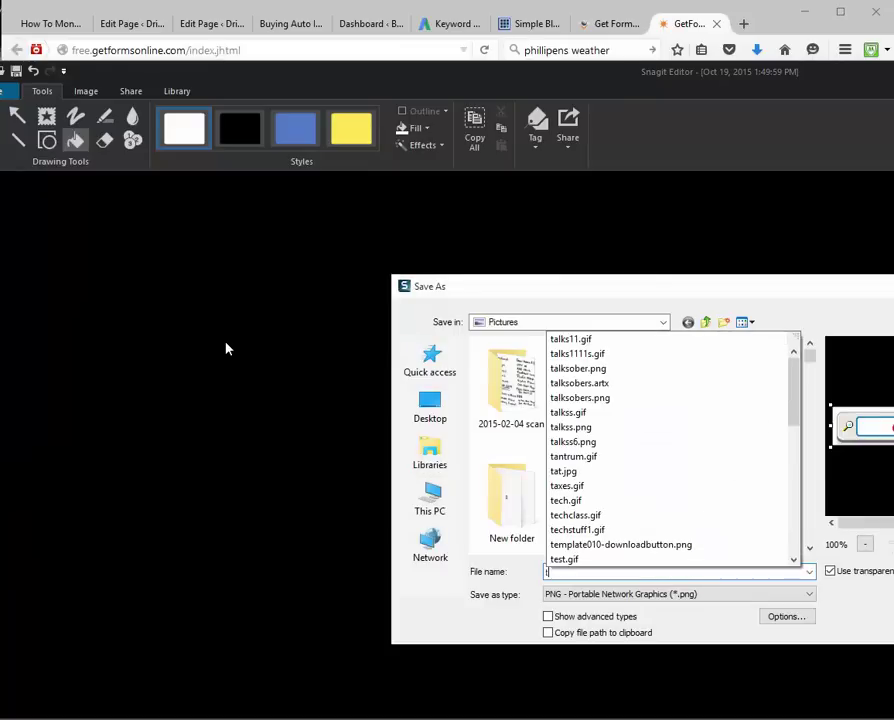
{"action": "type", "text": "bfor"}
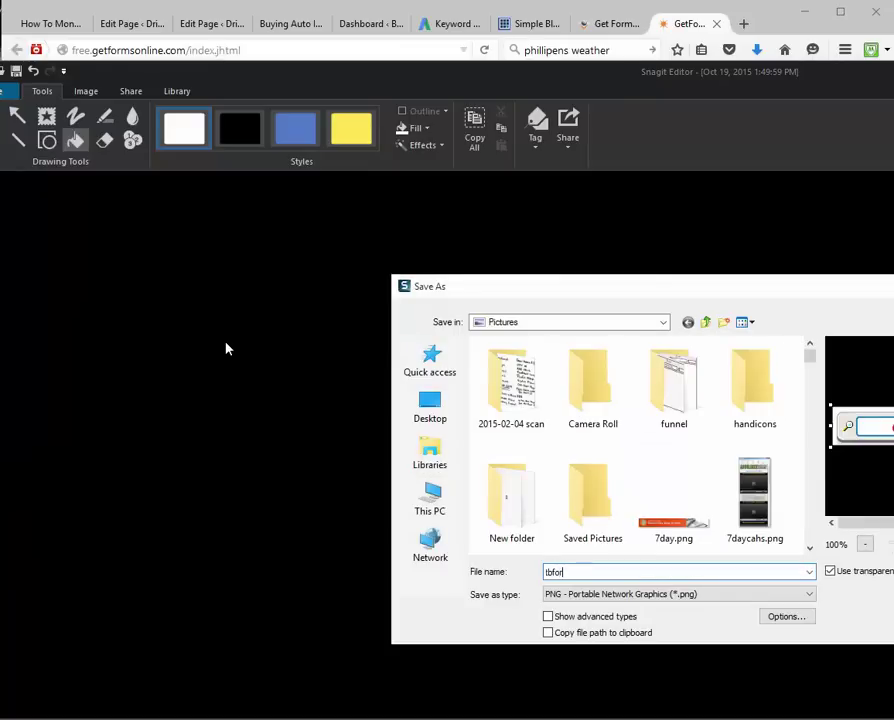
{"action": "type", "text": "m"}
{"action": "key", "text": "Return"}
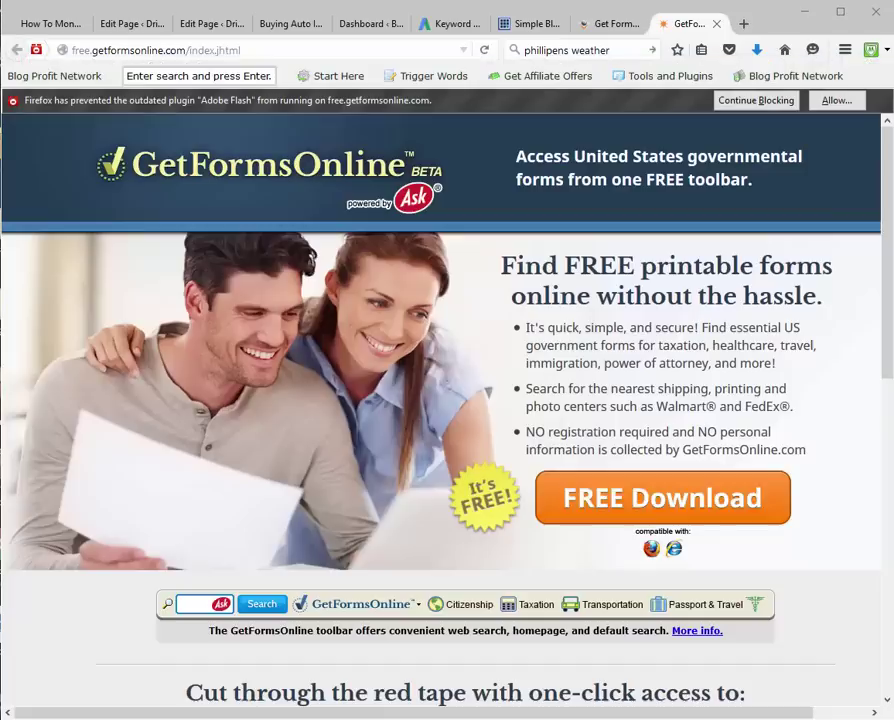
Step: Upload tbform.png to the media library from the WordPress page being edited
{"action": "key", "text": "ctrl+l"}
{"action": "left_click", "coordinate": [215, 23]}
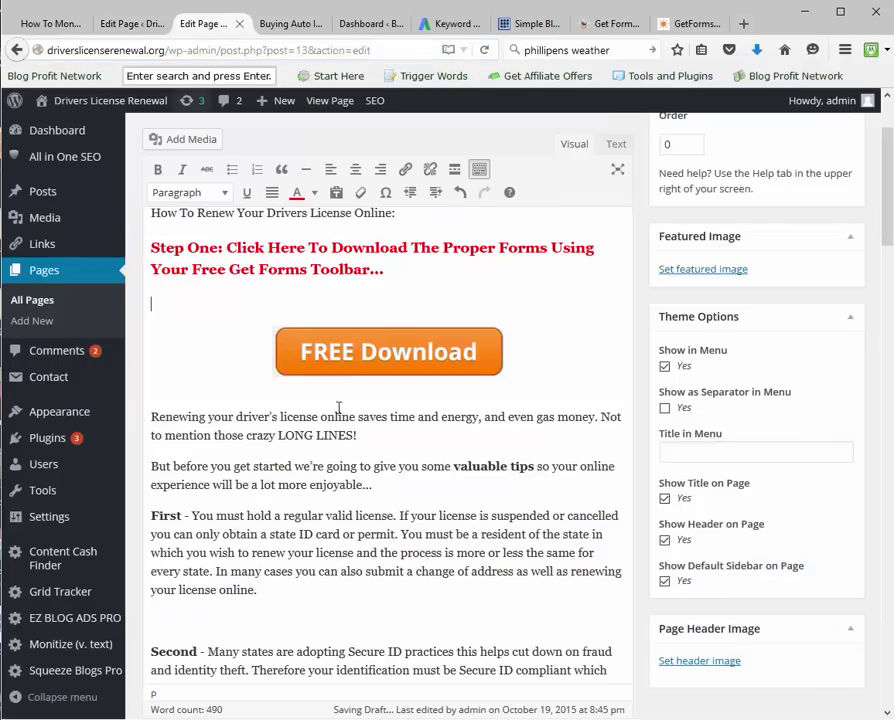
{"action": "left_click", "coordinate": [177, 140]}
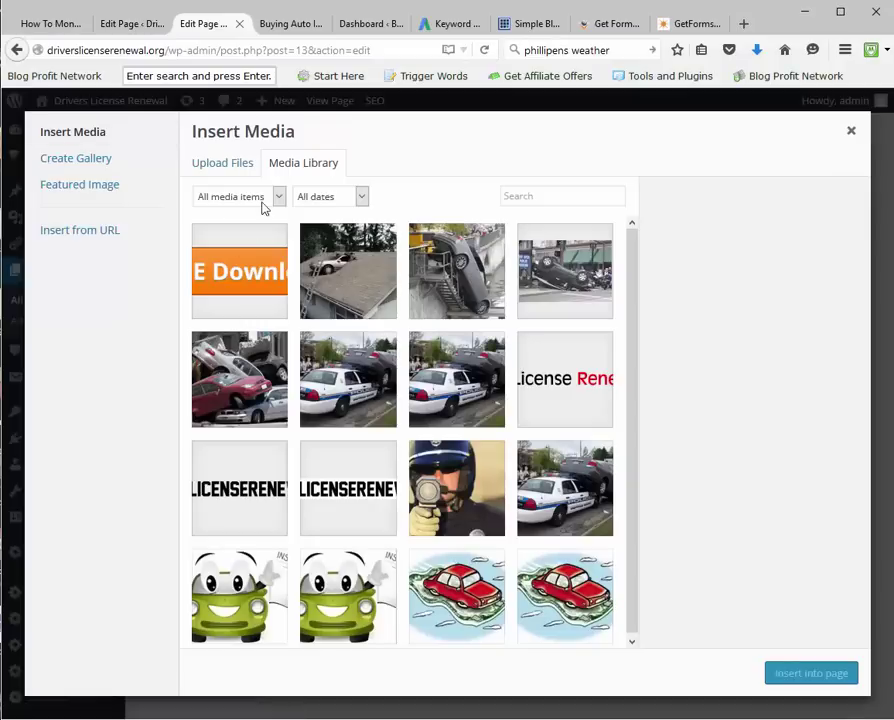
{"action": "left_click", "coordinate": [238, 167]}
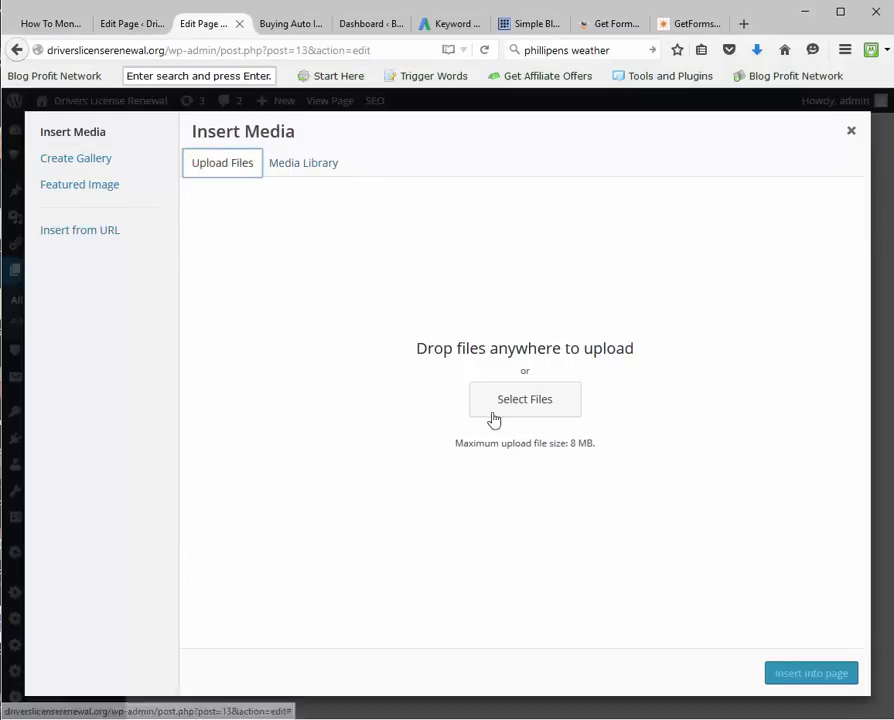
{"action": "left_click", "coordinate": [495, 410]}
{"action": "double_click", "coordinate": [705, 142]}
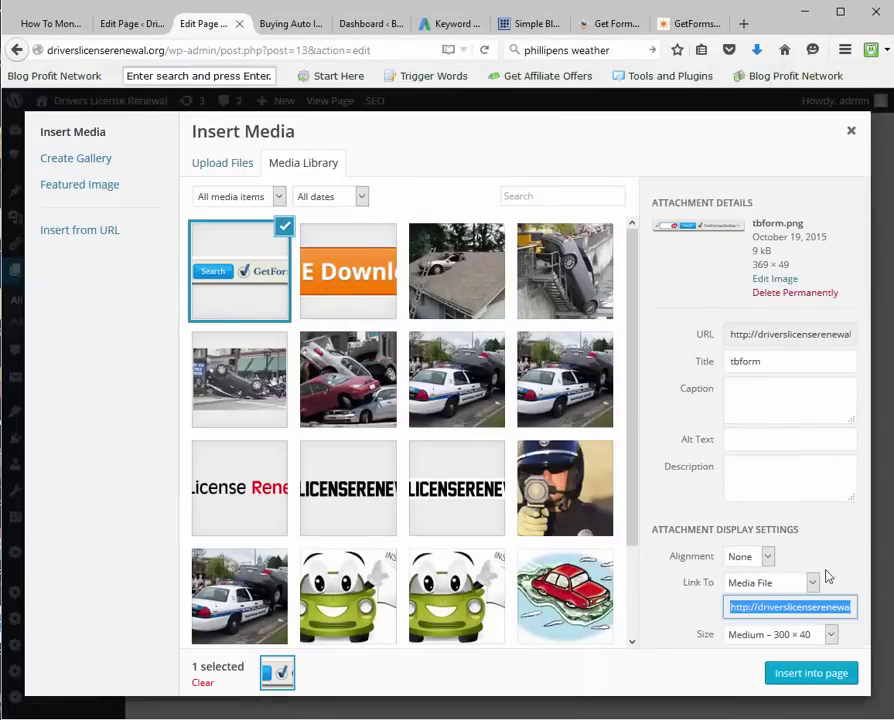
Step: Link the tbform image to the copied address as a custom URL and insert it centered below the Step One heading
{"action": "left_click", "coordinate": [812, 582]}
{"action": "left_click", "coordinate": [806, 628]}
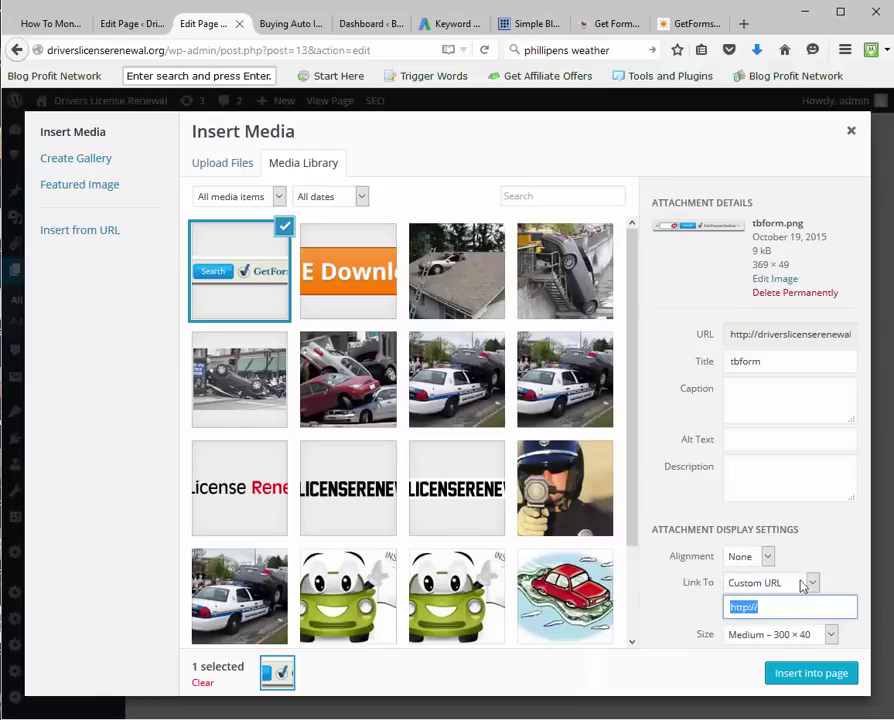
{"action": "left_click", "coordinate": [764, 610]}
{"action": "key", "text": "ctrl+a"}
{"action": "key", "text": "ctrl+v"}
{"action": "left_click", "coordinate": [812, 673]}
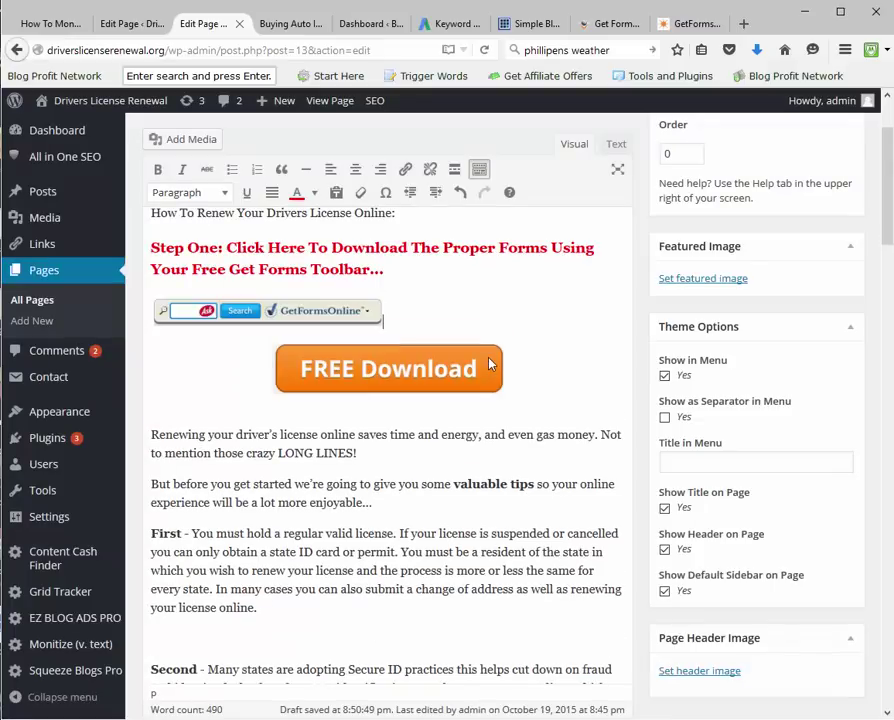
{"action": "left_click", "coordinate": [355, 169]}
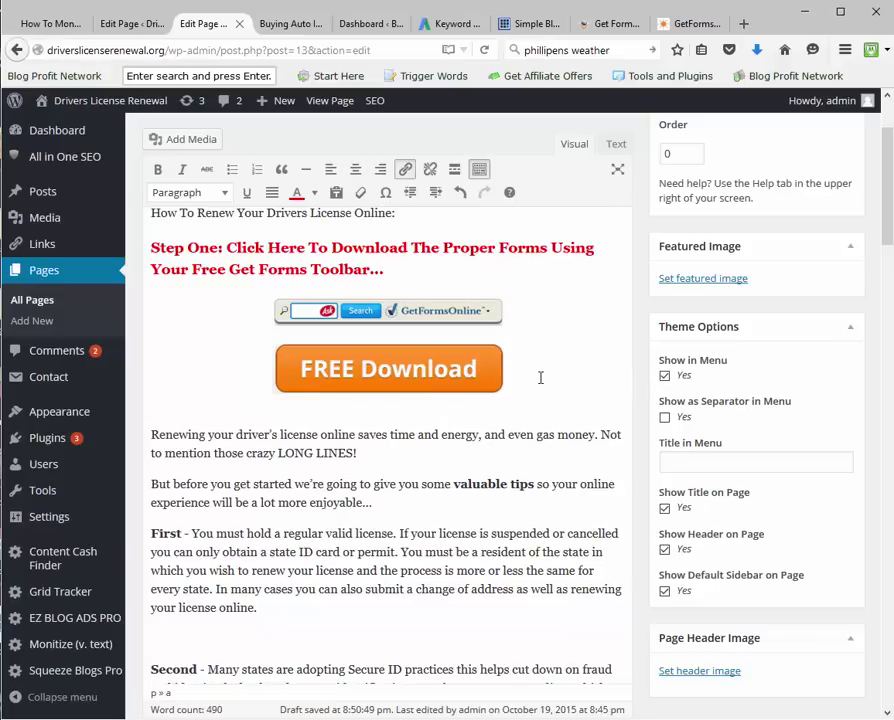
Step: Below the FREE Download image, write "With your free toolbar you will get instant access to all the forms you need in life... right"
{"action": "key", "text": "Return"}
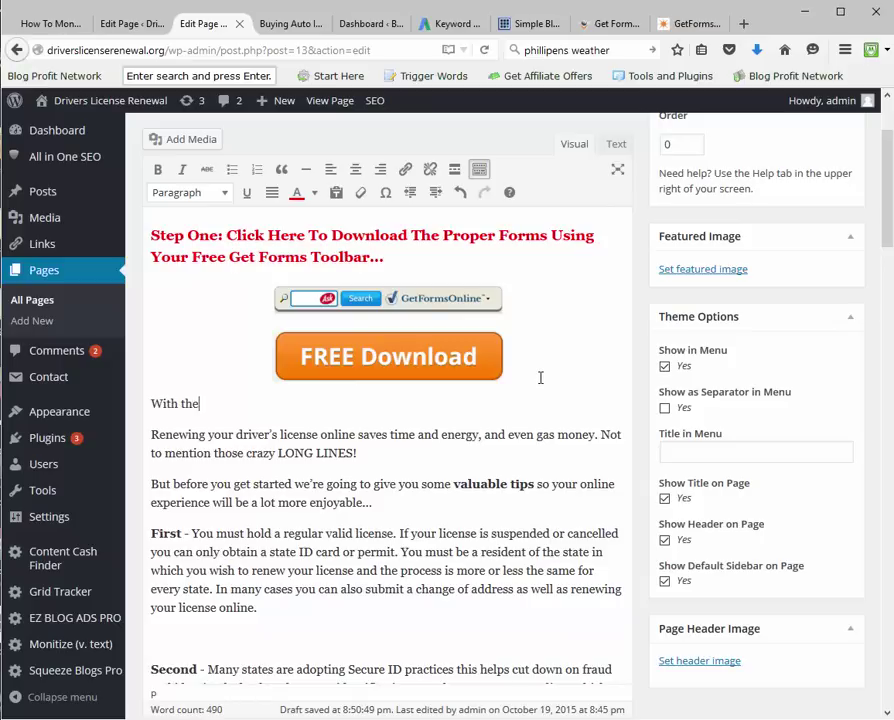
{"action": "type", "text": "With your free toolbar you will get in"}
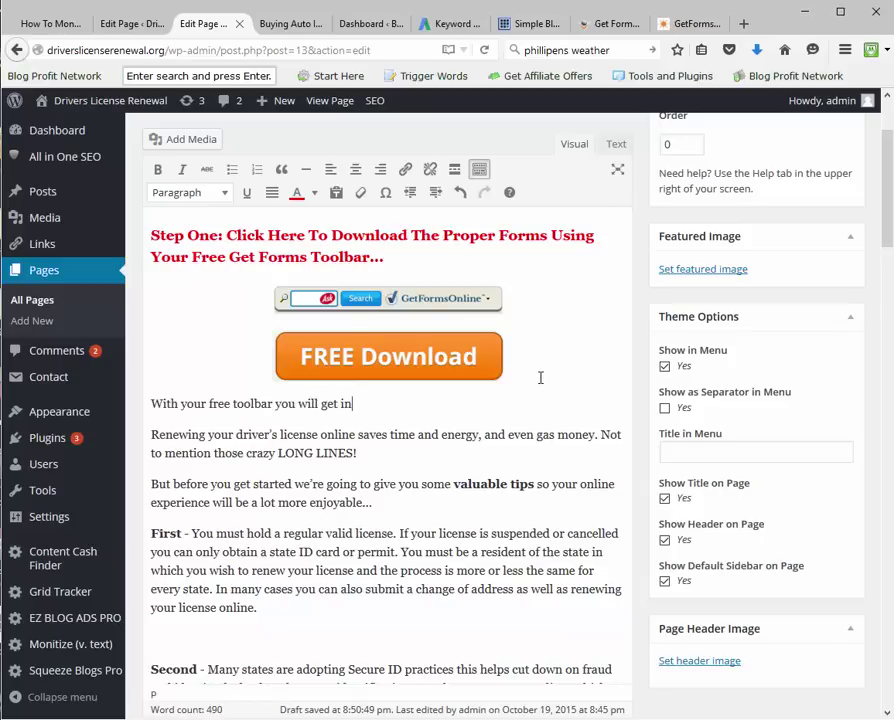
{"action": "type", "text": "stant access to all the forms you need"}
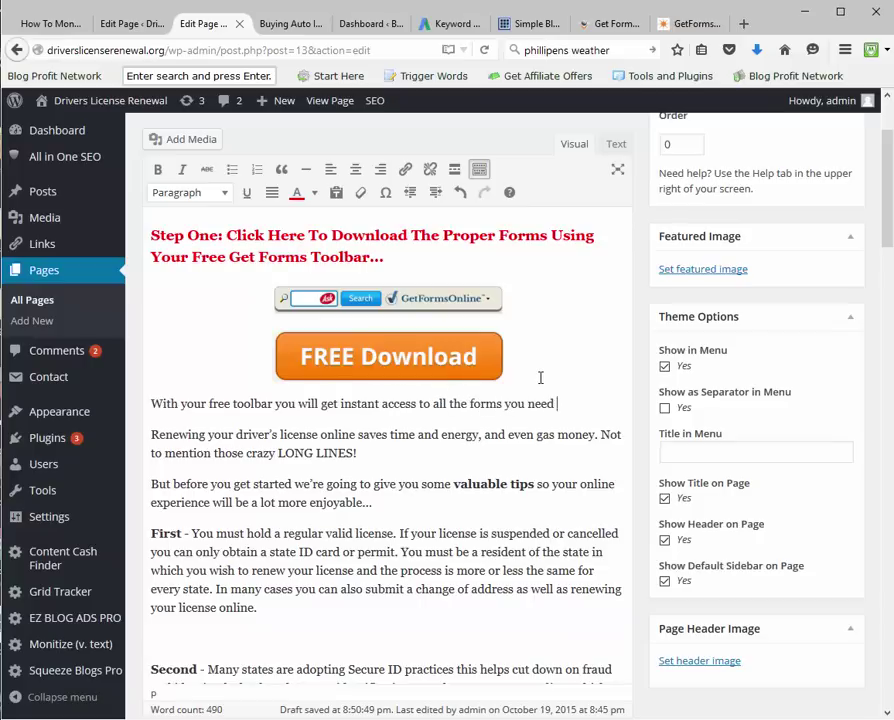
{"action": "type", "text": "in life... right"}
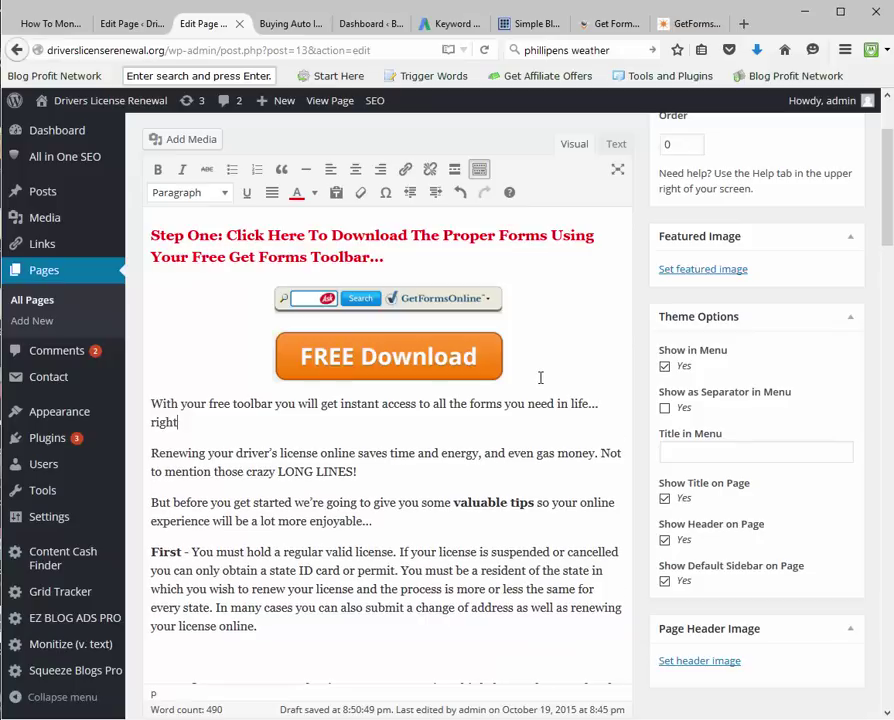
Step: Continue the paragraph with "at your finger tips... super easy and you can get the DMV renewal form right now.", correcting the spelling of "finger"
{"action": "type", "text": " at your figner tips... su"}
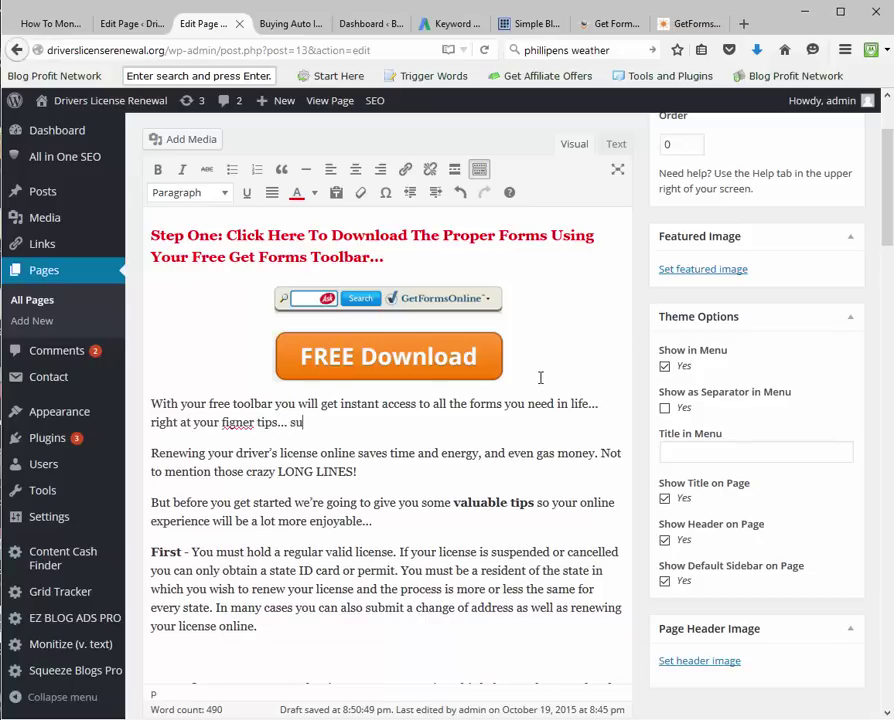
{"action": "type", "text": "per easy and you can get th"}
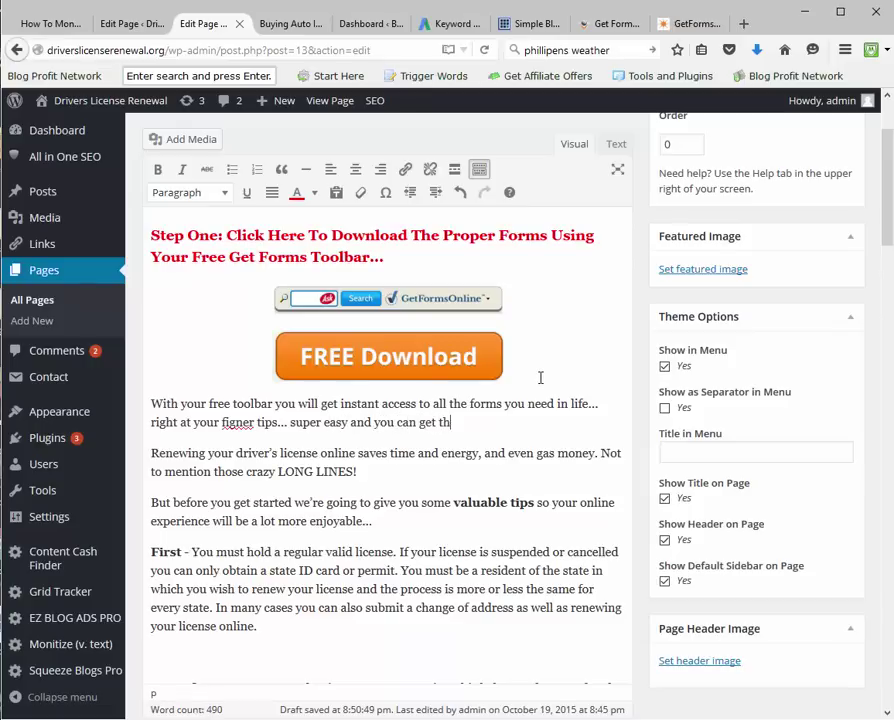
{"action": "type", "text": "e DMNV renewal form right now."}
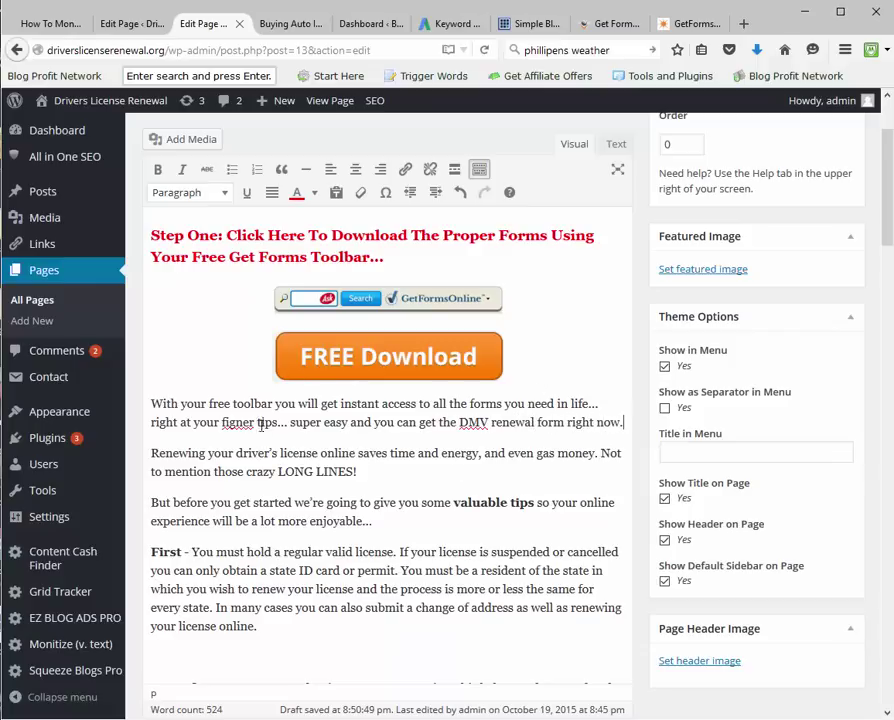
{"action": "right_click", "coordinate": [226, 424]}
{"action": "left_click", "coordinate": [250, 434]}
Step: Start a new "Step Two:" paragraph below the toolbar text, with an empty line above it
{"action": "key", "text": "Return"}
{"action": "type", "text": "Step Two:"}
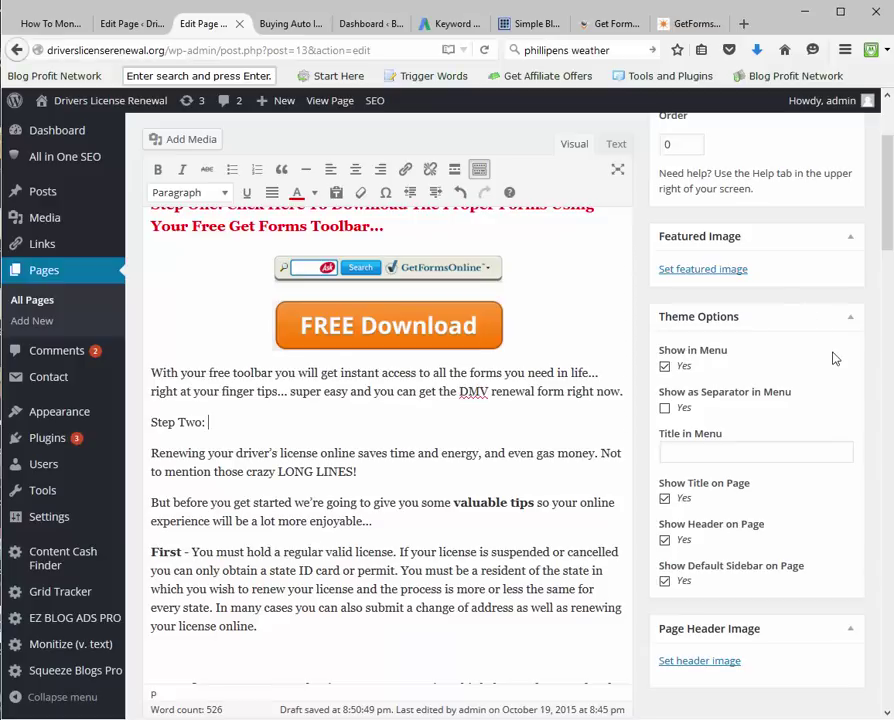
{"action": "scroll", "coordinate": [422, 390], "scroll_direction": "up", "scroll_amount": 3}
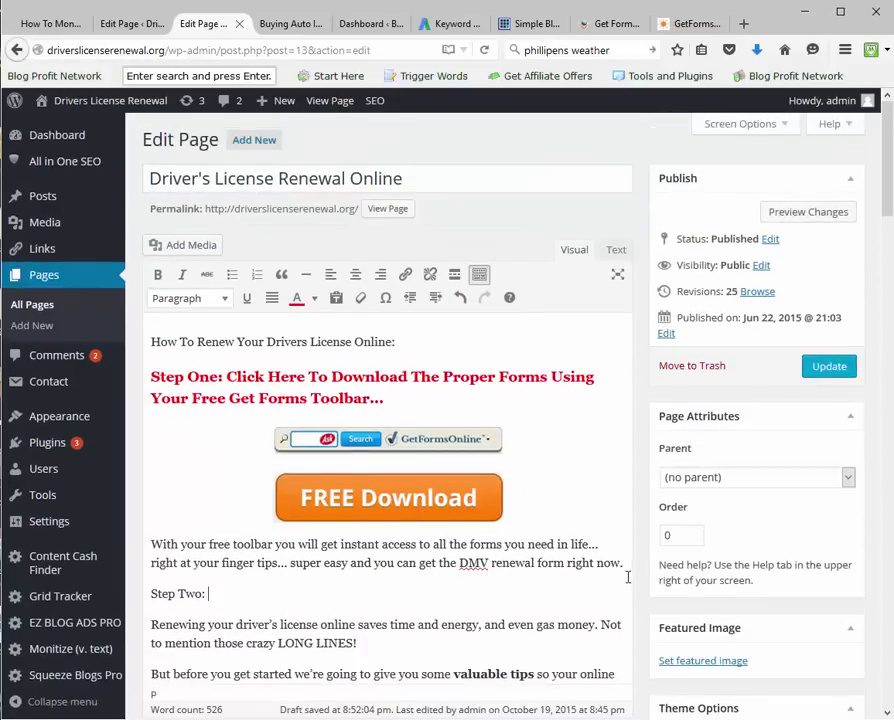
{"action": "key", "text": "Return"}
Step: Move the [grid-tracker id="2"] shortcode from the end of the page to the empty line above Step Two
{"action": "scroll", "coordinate": [662, 566], "scroll_direction": "down", "scroll_amount": 1}
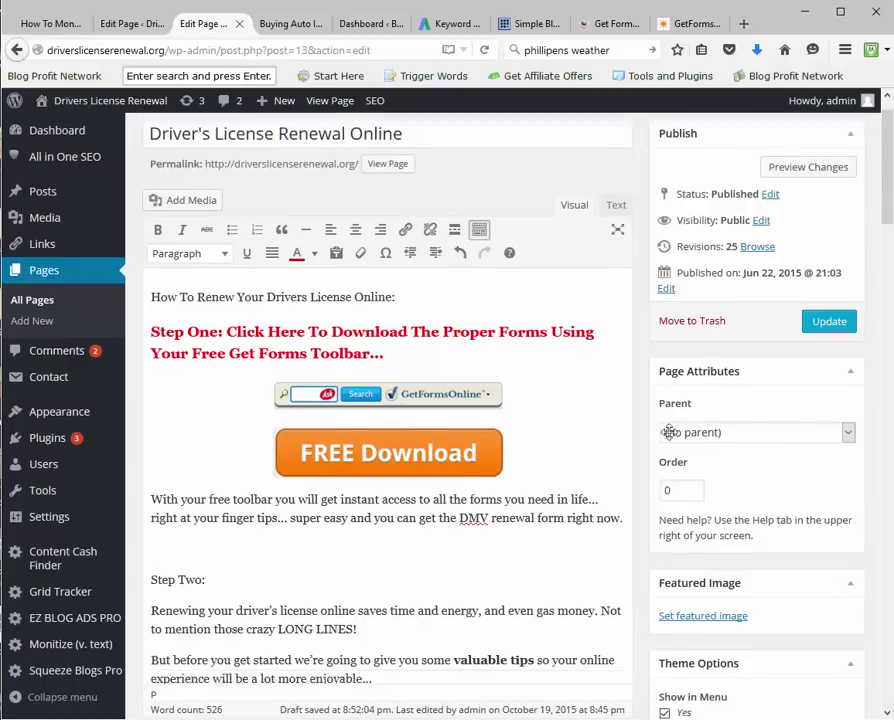
{"action": "scroll", "coordinate": [512, 604], "scroll_direction": "down", "scroll_amount": 5}
{"action": "scroll", "coordinate": [503, 604], "scroll_direction": "down", "scroll_amount": 10}
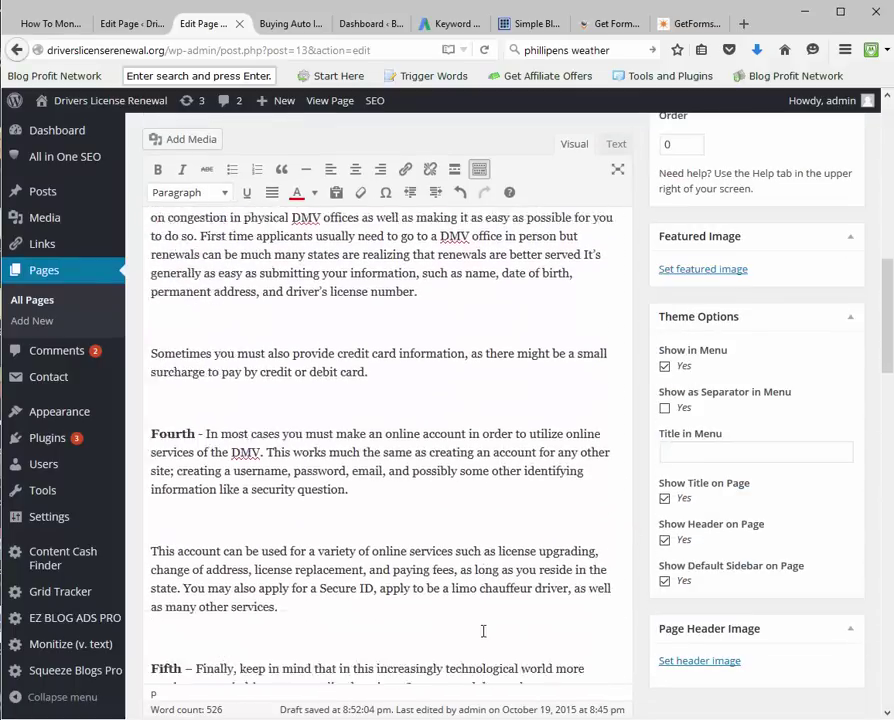
{"action": "scroll", "coordinate": [483, 636], "scroll_direction": "up", "scroll_amount": 4}
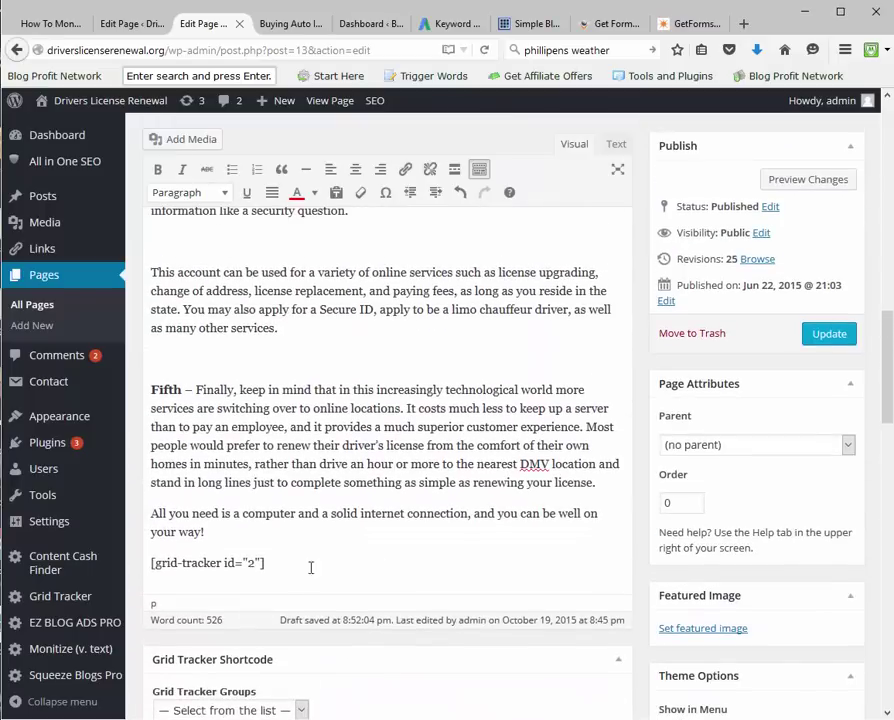
{"action": "left_click_drag", "start_coordinate": [310, 566], "coordinate": [78, 570]}
{"action": "key", "text": "ctrl+c"}
{"action": "key", "text": "Delete"}
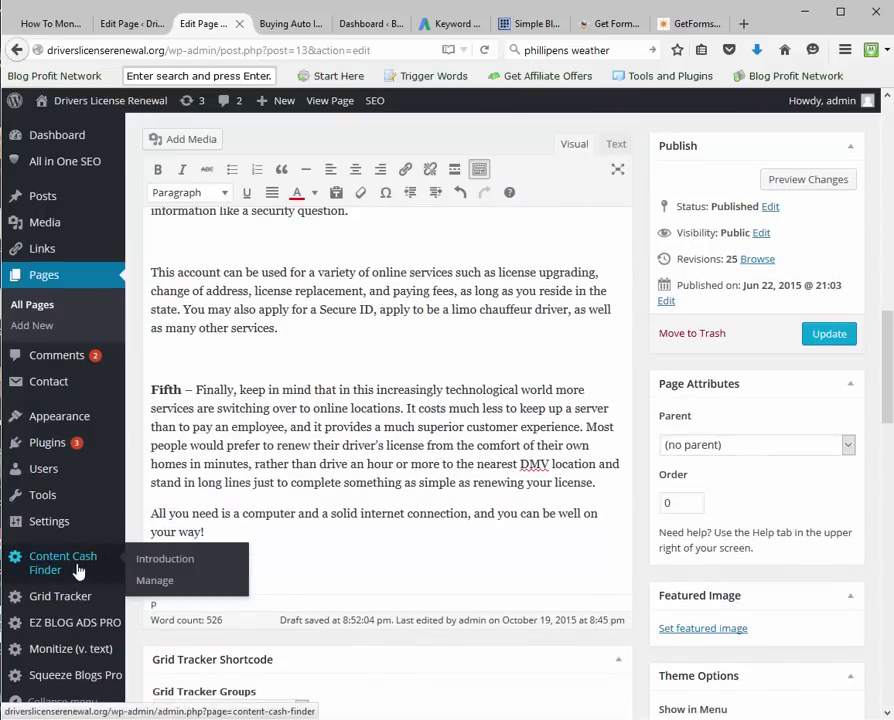
{"action": "scroll", "coordinate": [317, 371], "scroll_direction": "up", "scroll_amount": 10}
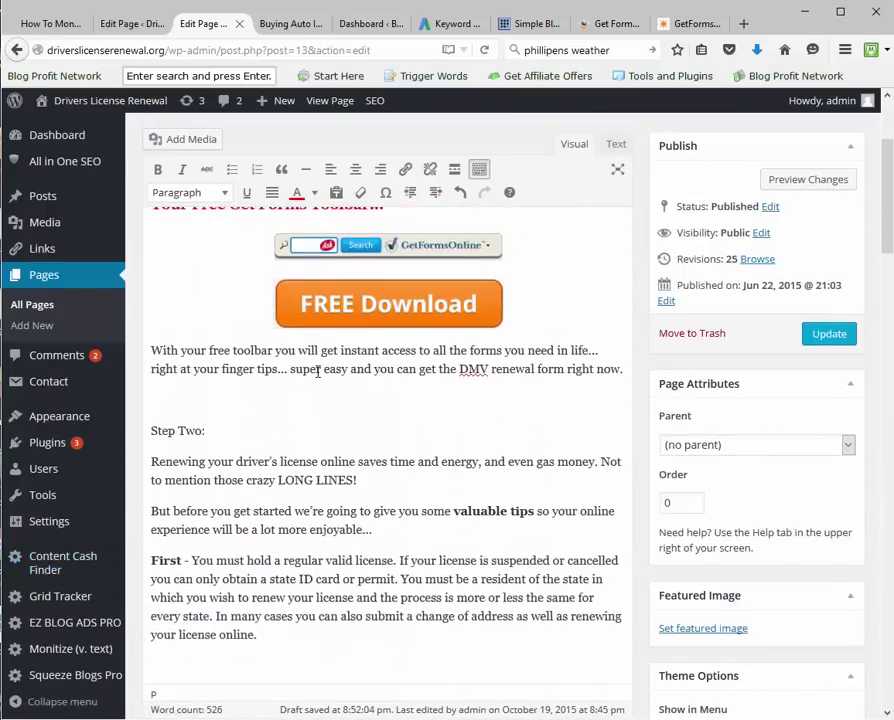
{"action": "key", "text": "ctrl+v"}
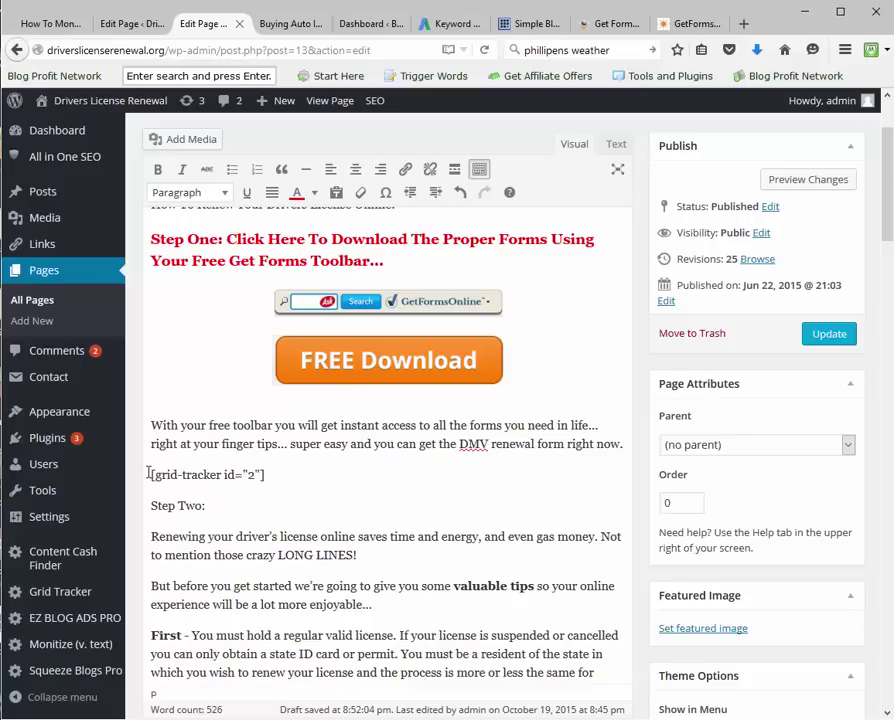
Step: Before the [grid-tracker id="2"] shortcode, write "Bonus Tip: if your insurance is not up to date you cannot renew your license online"
{"action": "type", "text": "Bonus Tip"}
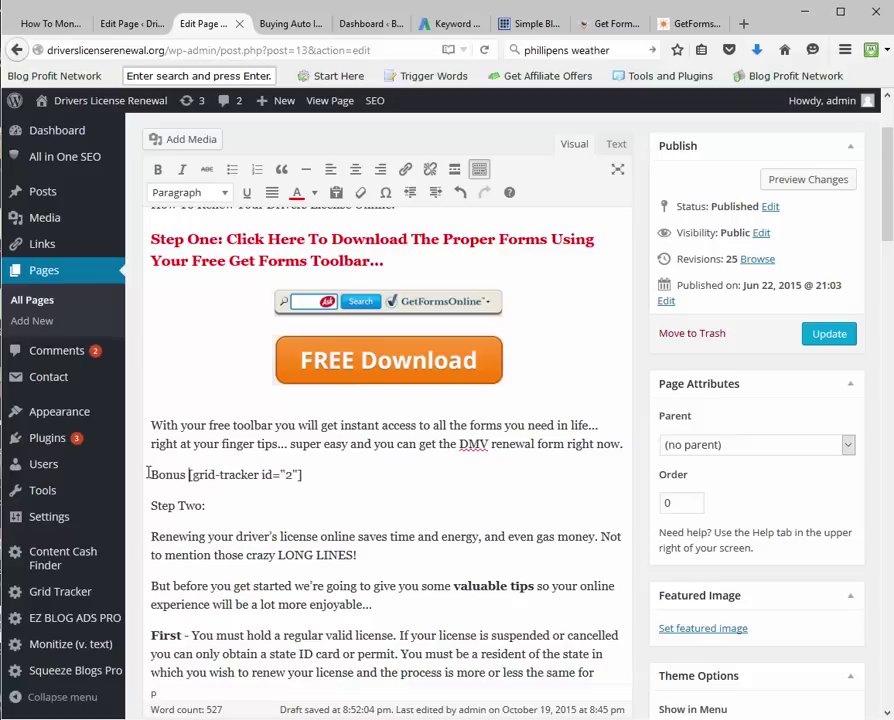
{"action": "type", "text": ": if your "}
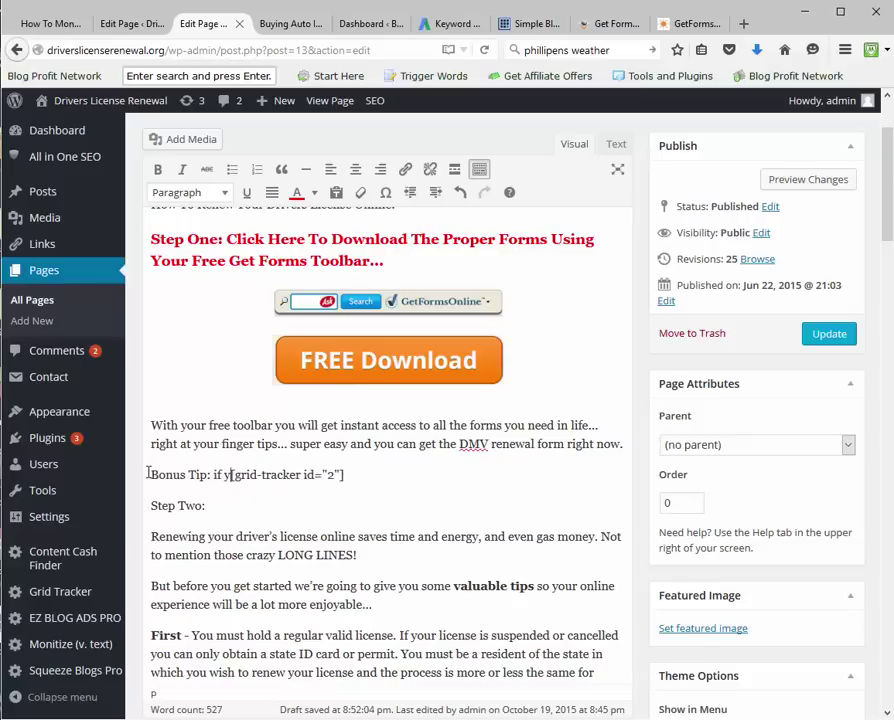
{"action": "type", "text": "insurance is n"}
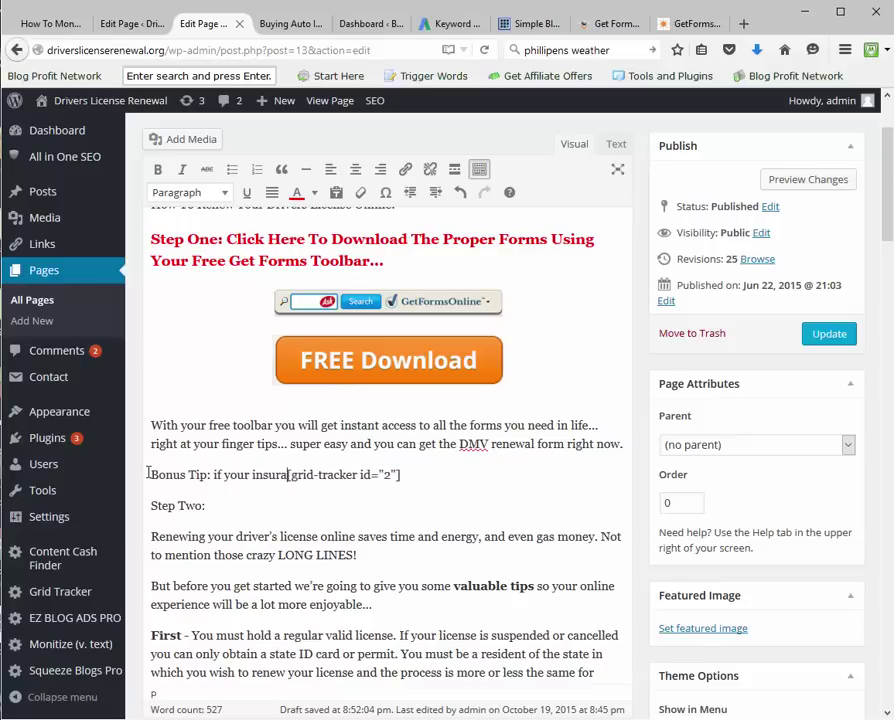
{"action": "type", "text": "ot up to d"}
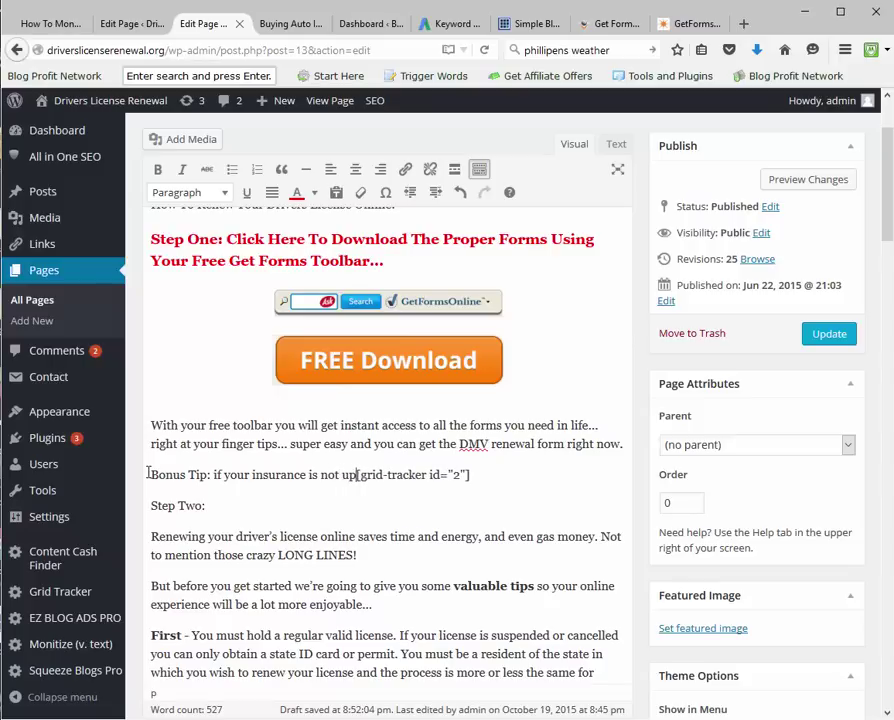
{"action": "type", "text": "ate you cannot "}
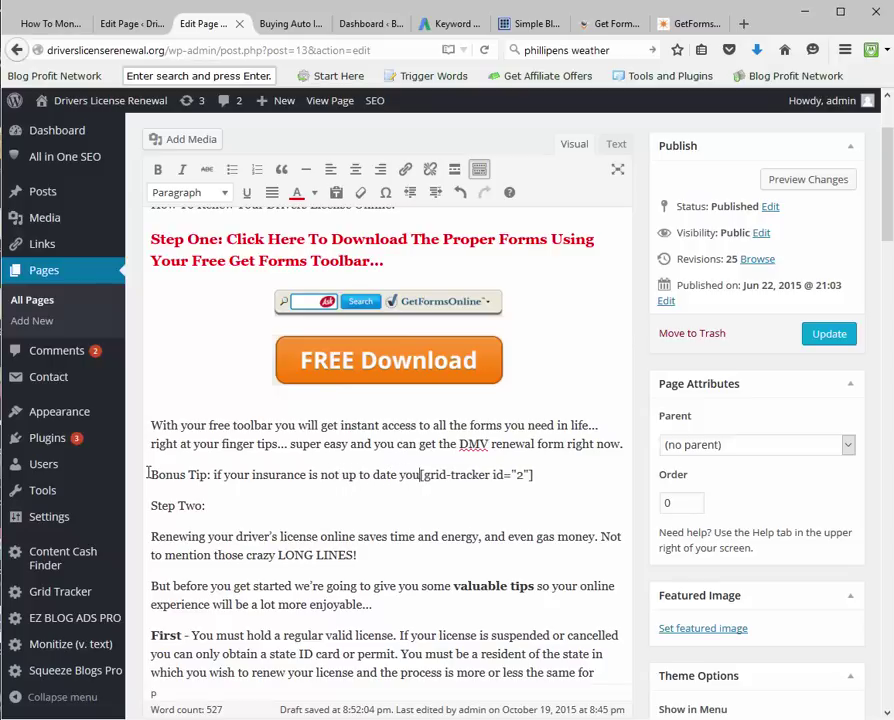
{"action": "type", "text": "renew your "}
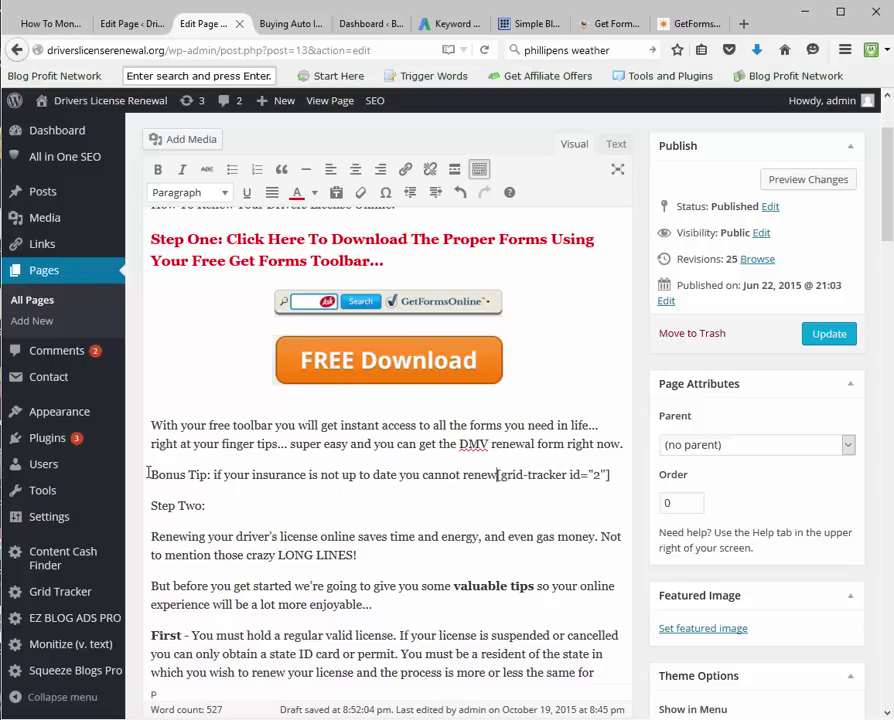
{"action": "type", "text": "li"}
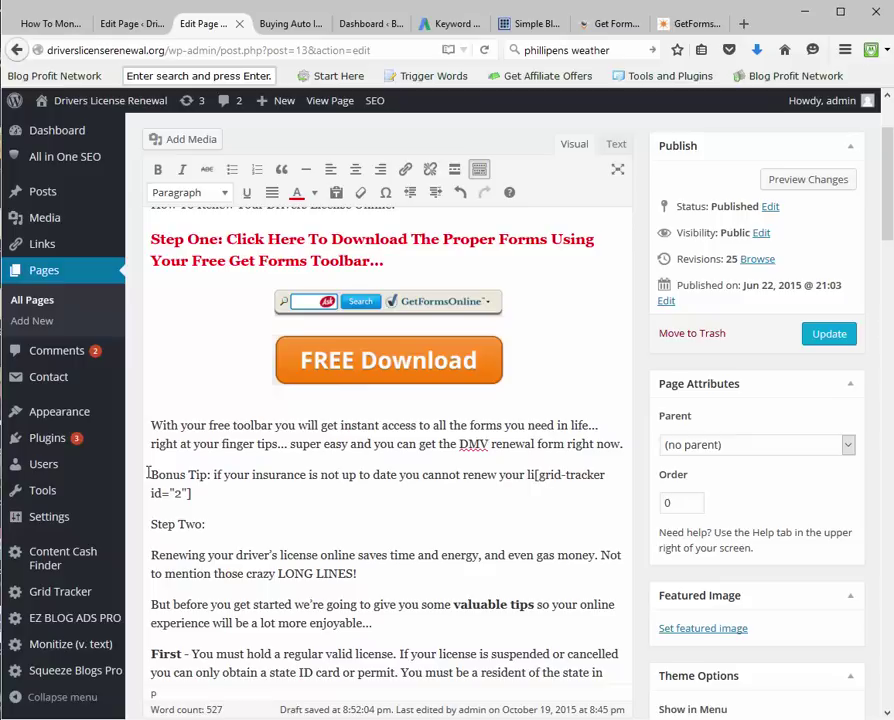
{"action": "type", "text": "cense online"}
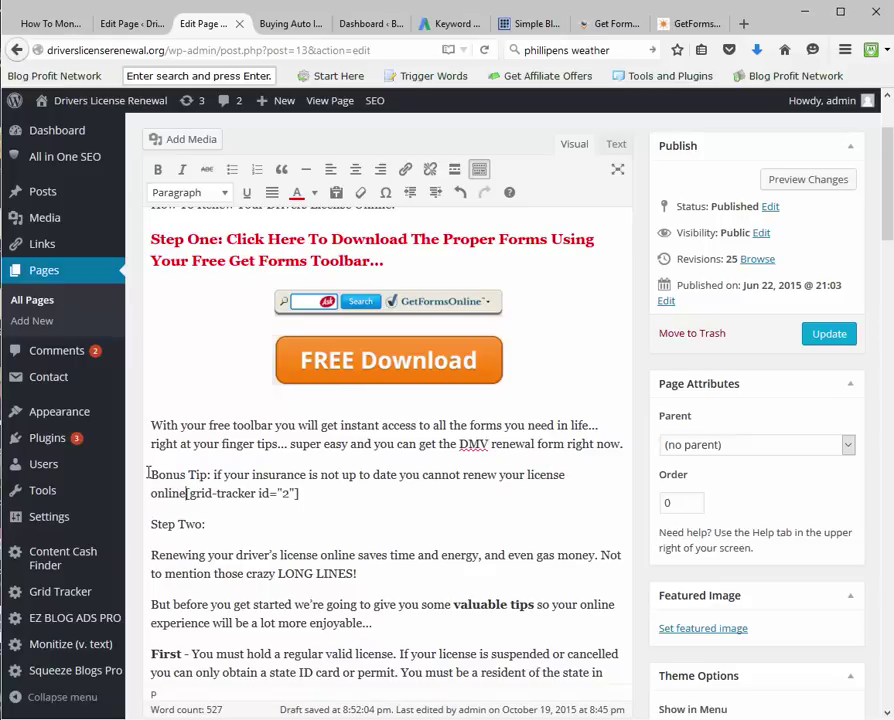
Step: Finish the tip with ": click below for my insurance update guide:" and put the grid-tracker shortcode on its own line below
{"action": "type", "text": ": click bewlo"}
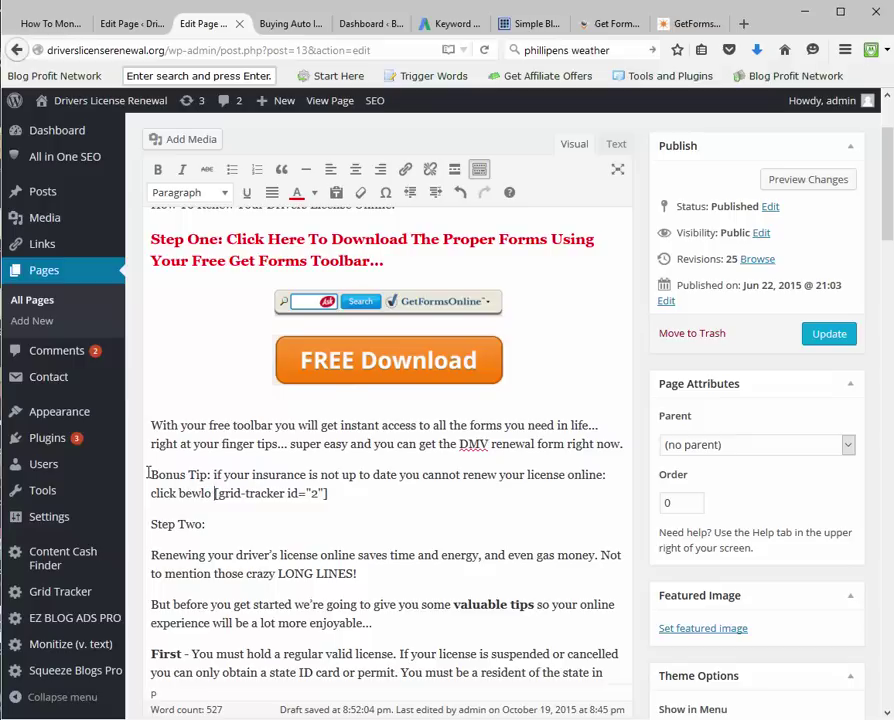
{"action": "key", "text": "BackSpace"}
{"action": "key", "text": "BackSpace"}
{"action": "key", "text": "BackSpace"}
{"action": "key", "text": "BackSpace"}
{"action": "type", "text": "low "}
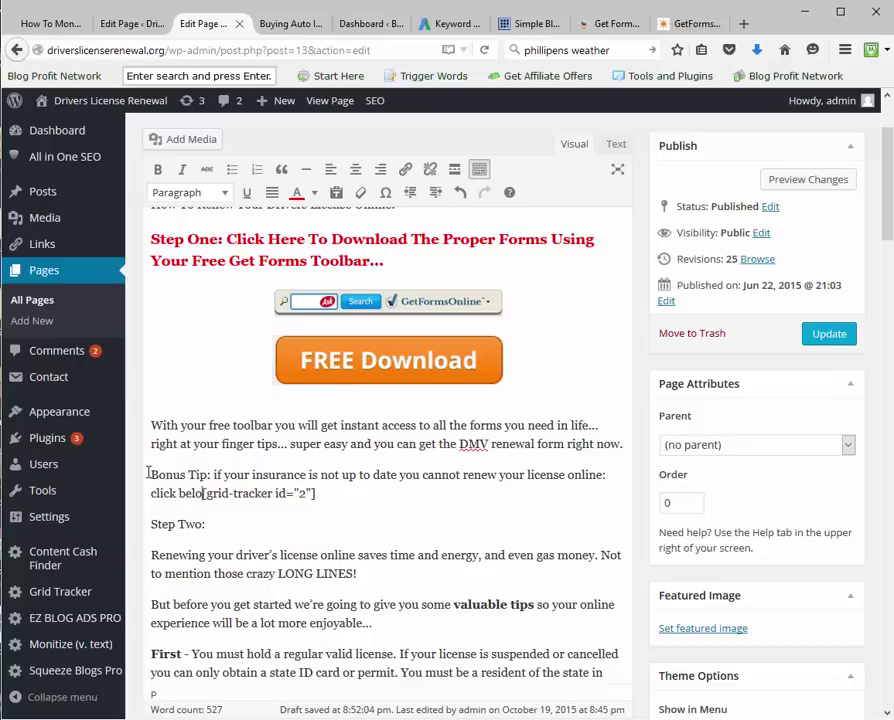
{"action": "type", "text": "for my insura"}
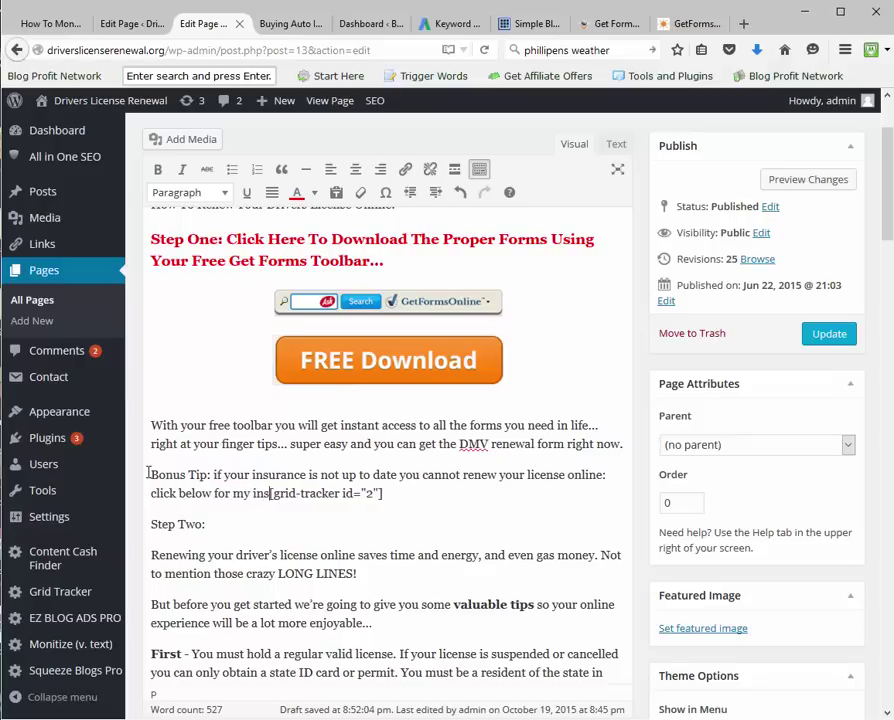
{"action": "type", "text": "nce upda"}
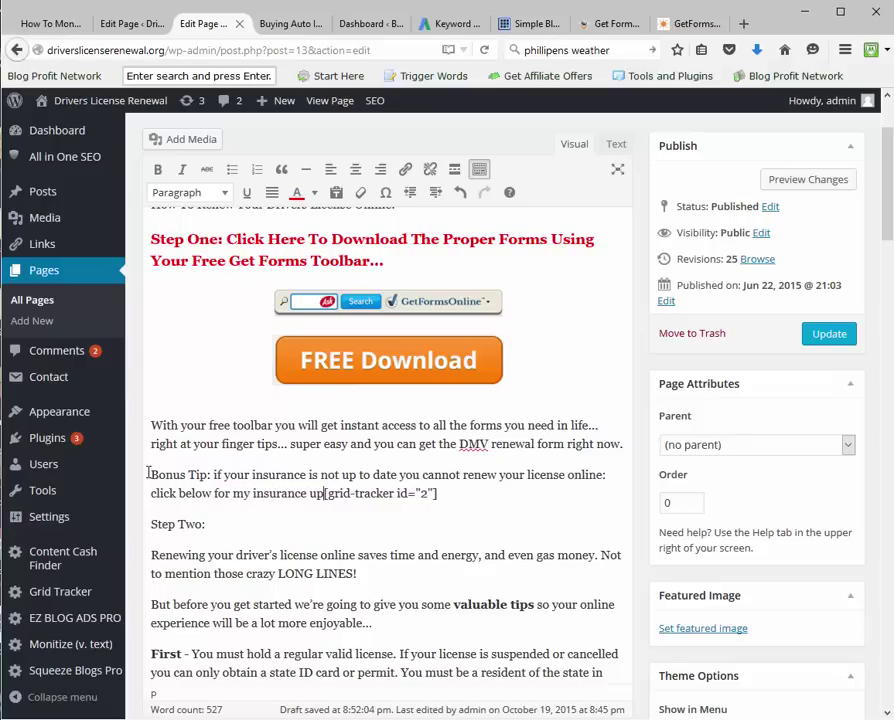
{"action": "type", "text": "te guide"}
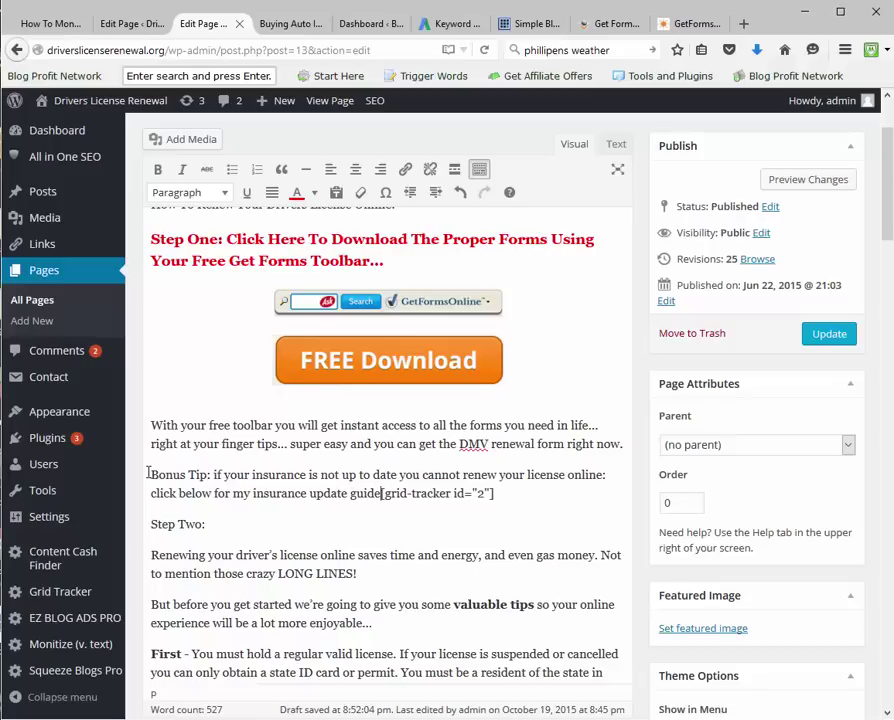
{"action": "type", "text": ":"}
{"action": "key", "text": "Return"}
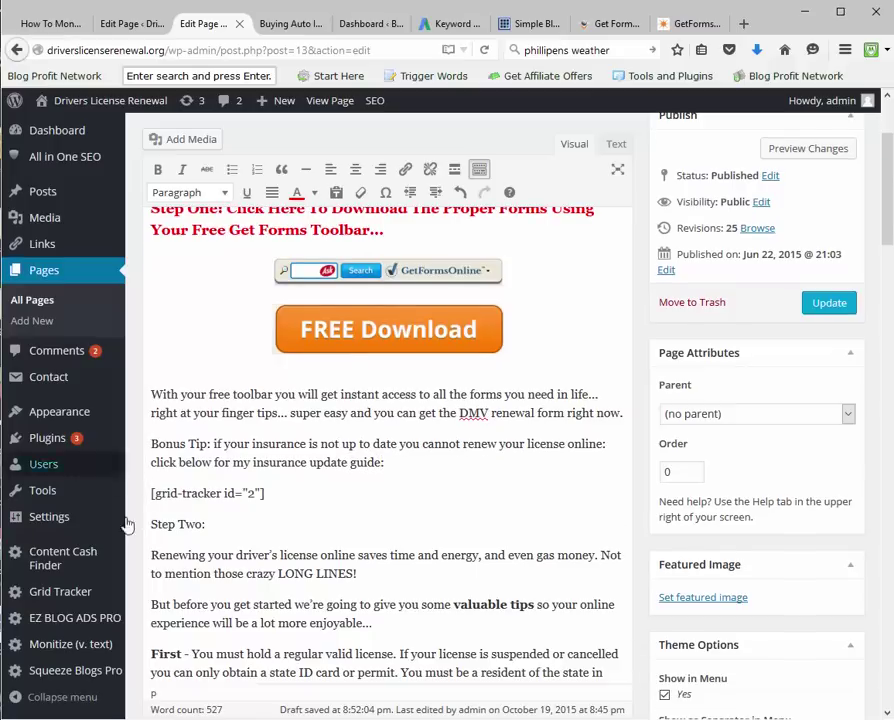
Step: Look over the tips and ads on the open Buying Auto Insurance Online page
{"action": "left_click", "coordinate": [299, 30]}
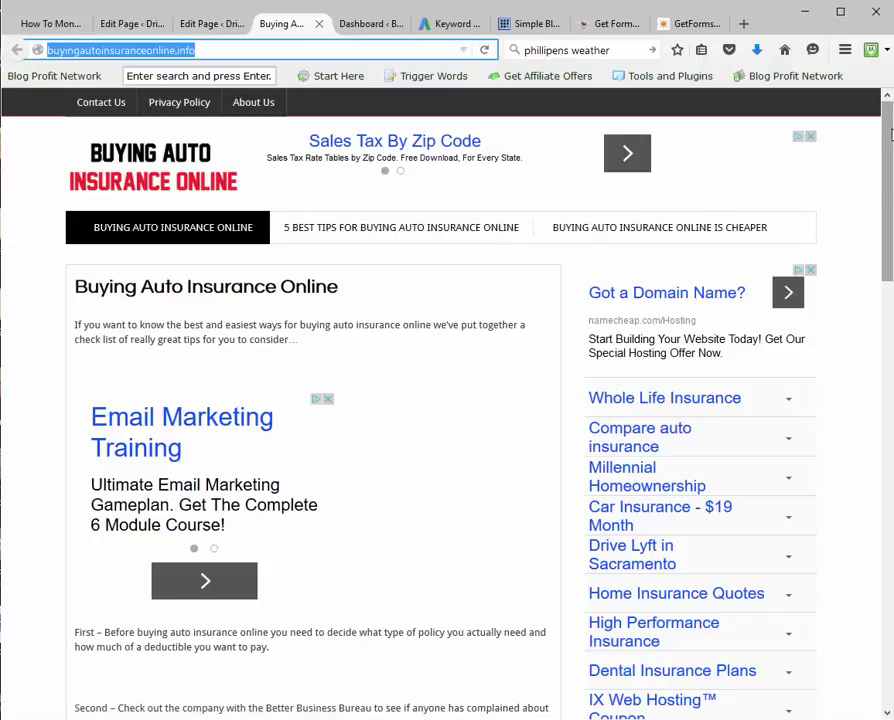
{"action": "scroll", "coordinate": [828, 175], "scroll_direction": "down", "scroll_amount": 15}
{"action": "scroll", "coordinate": [870, 116], "scroll_direction": "up", "scroll_amount": 15}
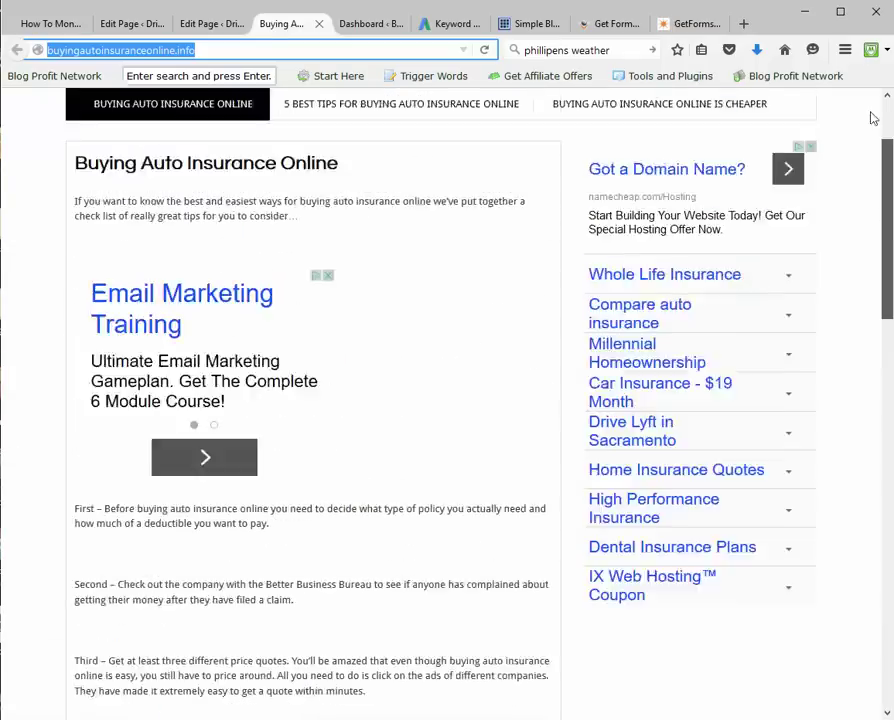
Step: Update the Driver's License Renewal Online page and open the live Drivers License Renewal site
{"action": "left_click", "coordinate": [206, 26]}
{"action": "left_click", "coordinate": [829, 304]}
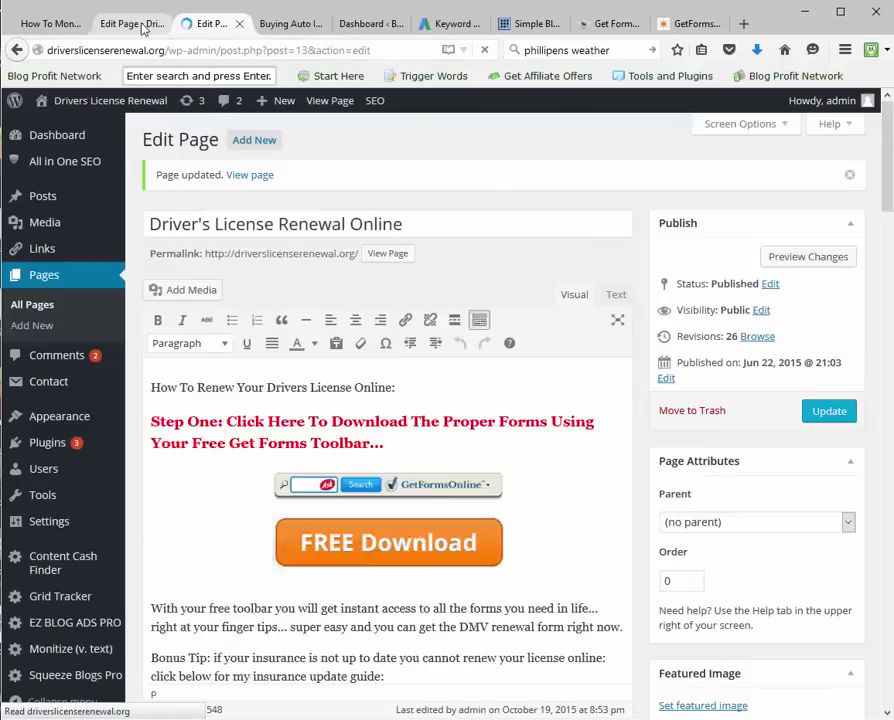
{"action": "mouse_move", "coordinate": [110, 100]}
{"action": "left_click", "coordinate": [120, 130]}
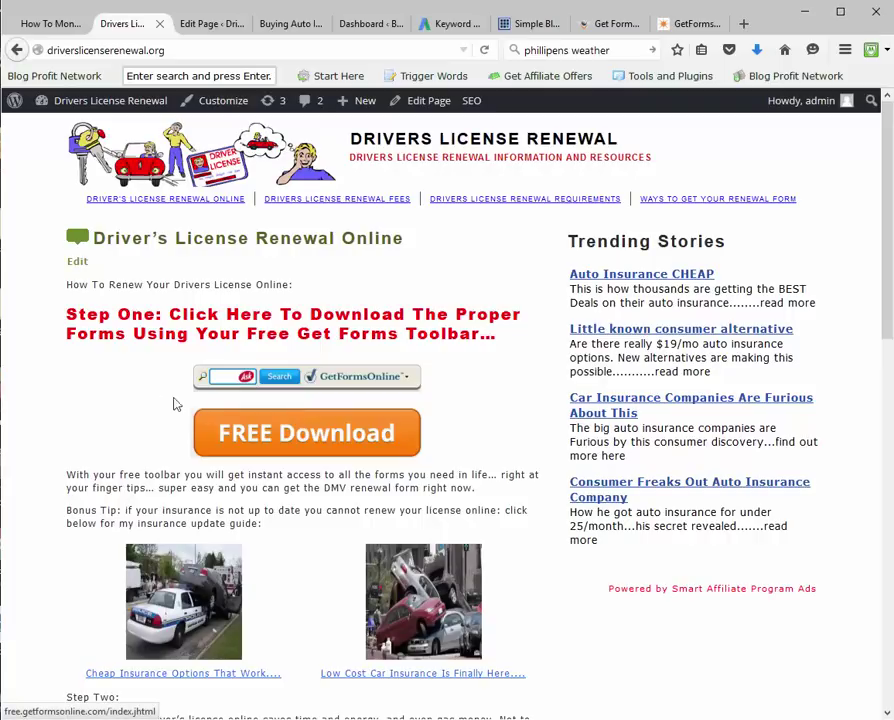
Step: Take a Snagit capture of about 632 x 149 pixels around the GetFormsOnline toolbar and FREE Download images
{"action": "key", "text": "Print"}
{"action": "left_click_drag", "start_coordinate": [64, 348], "coordinate": [552, 463]}
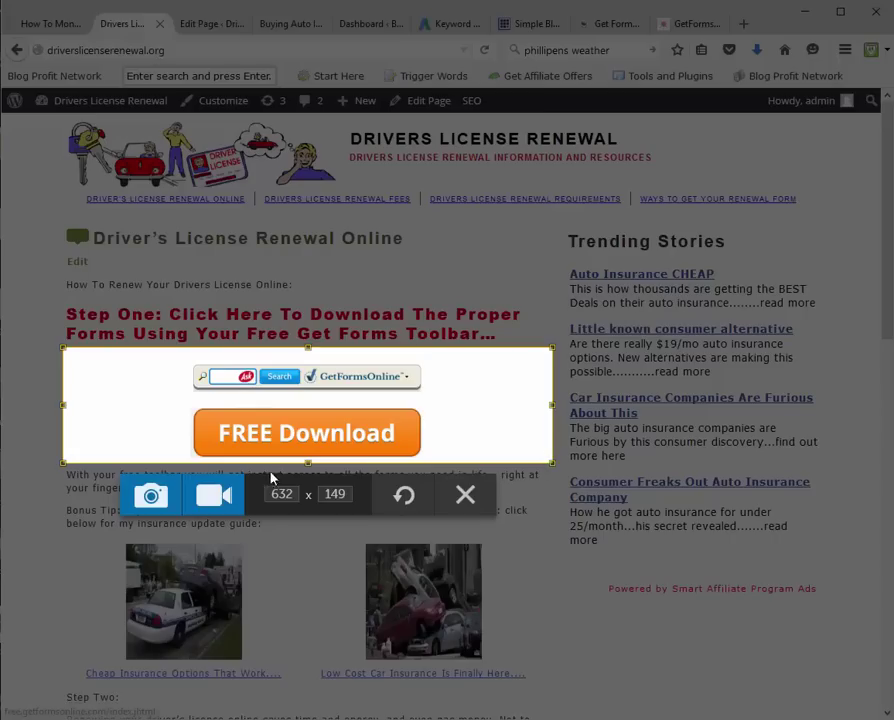
{"action": "left_click", "coordinate": [151, 494]}
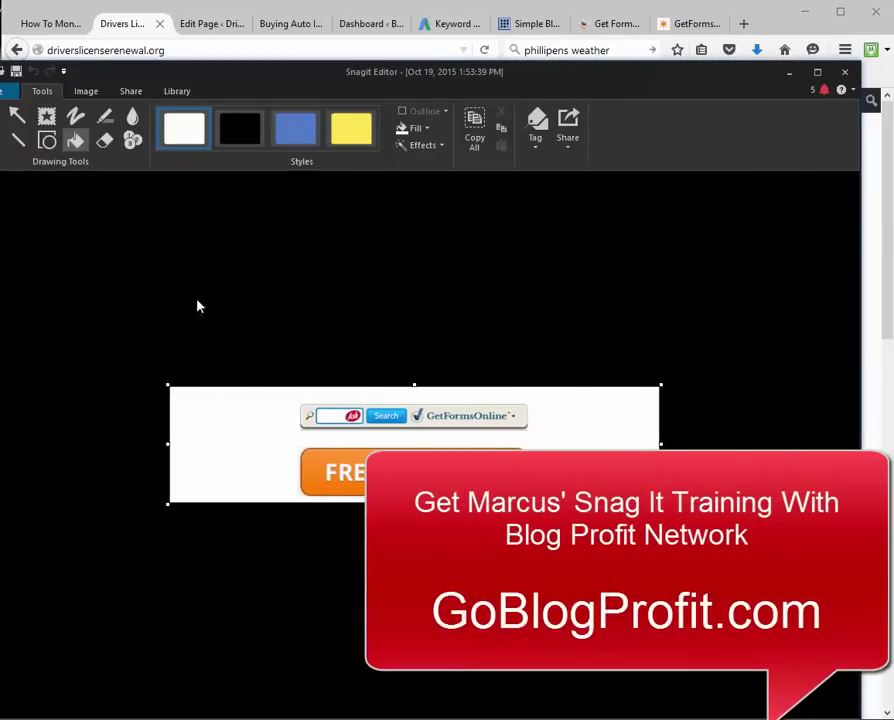
Step: Move the GetFormsOnline toolbar image beside the FREE Download button, on its left, and widen the canvas to fit it whole
{"action": "key", "text": "s"}
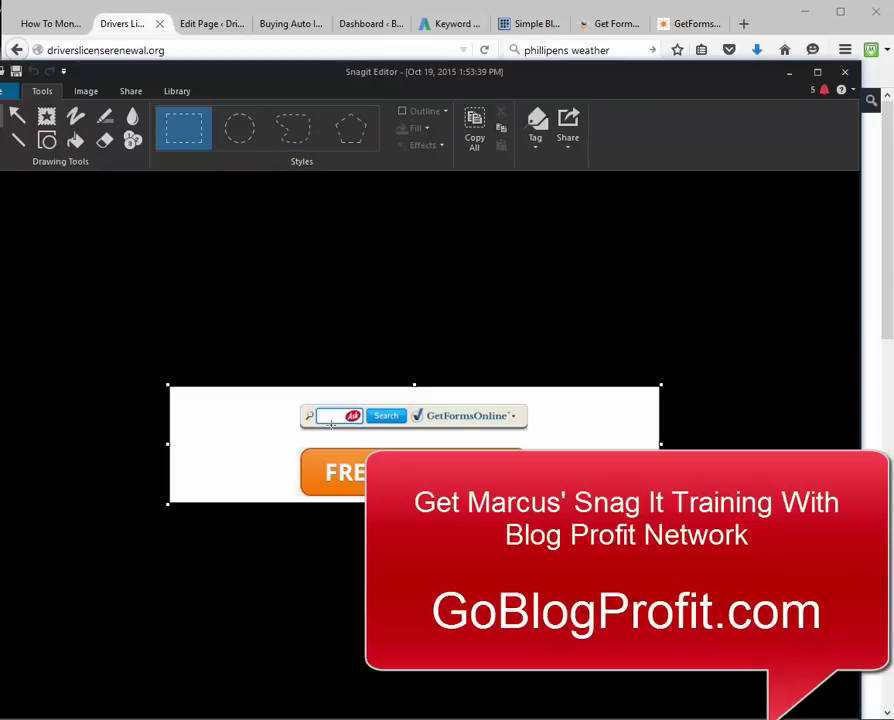
{"action": "mouse_move", "coordinate": [294, 397]}
{"action": "left_mouse_down"}
{"action": "mouse_move", "coordinate": [396, 436]}
{"action": "mouse_move", "coordinate": [540, 440]}
{"action": "mouse_move", "coordinate": [259, 475]}
{"action": "left_mouse_up"}
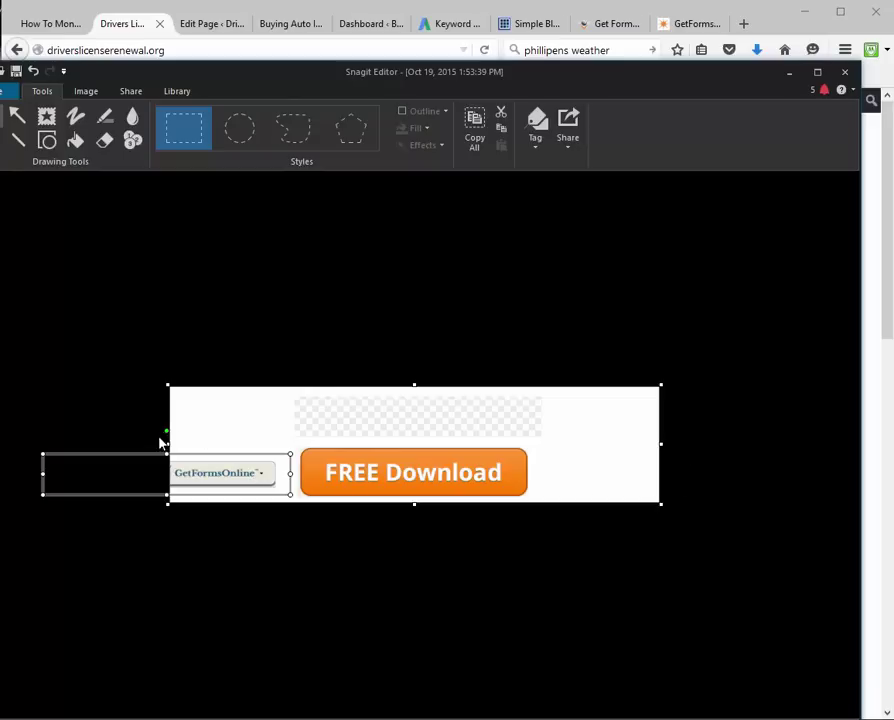
{"action": "left_click_drag", "start_coordinate": [167, 384], "coordinate": [38, 398]}
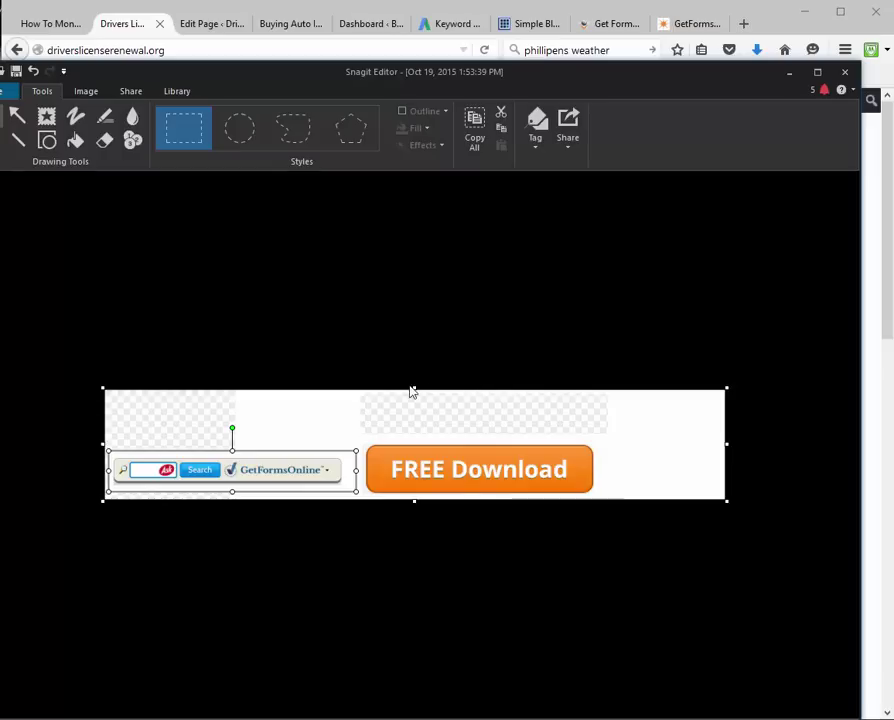
Step: Trim the canvas's upper and right edges close to the two images and fill the transparent gaps with white
{"action": "left_click_drag", "start_coordinate": [414, 386], "coordinate": [412, 444]}
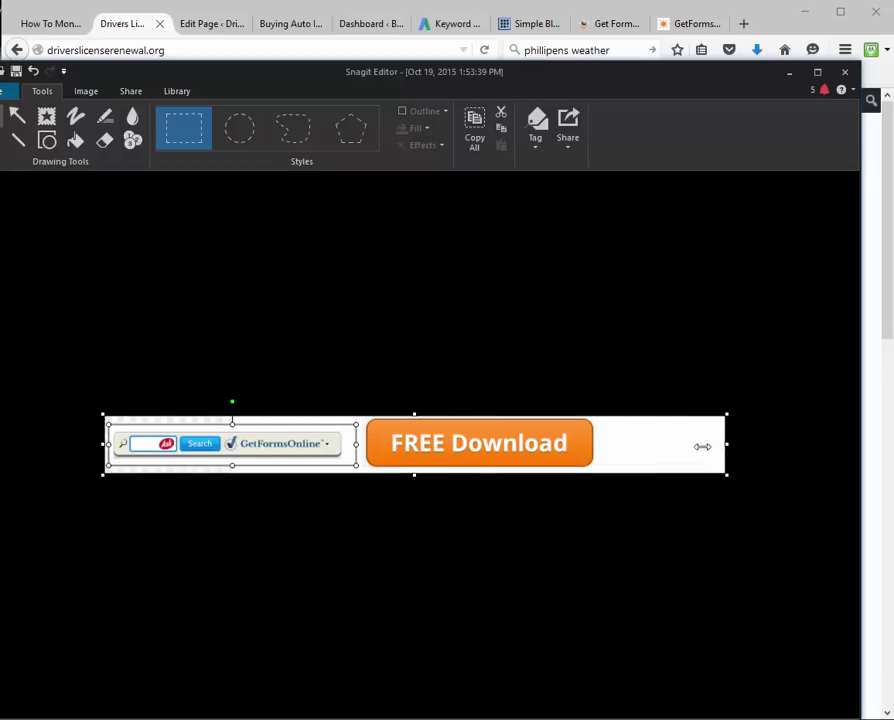
{"action": "left_click_drag", "start_coordinate": [702, 446], "coordinate": [598, 444]}
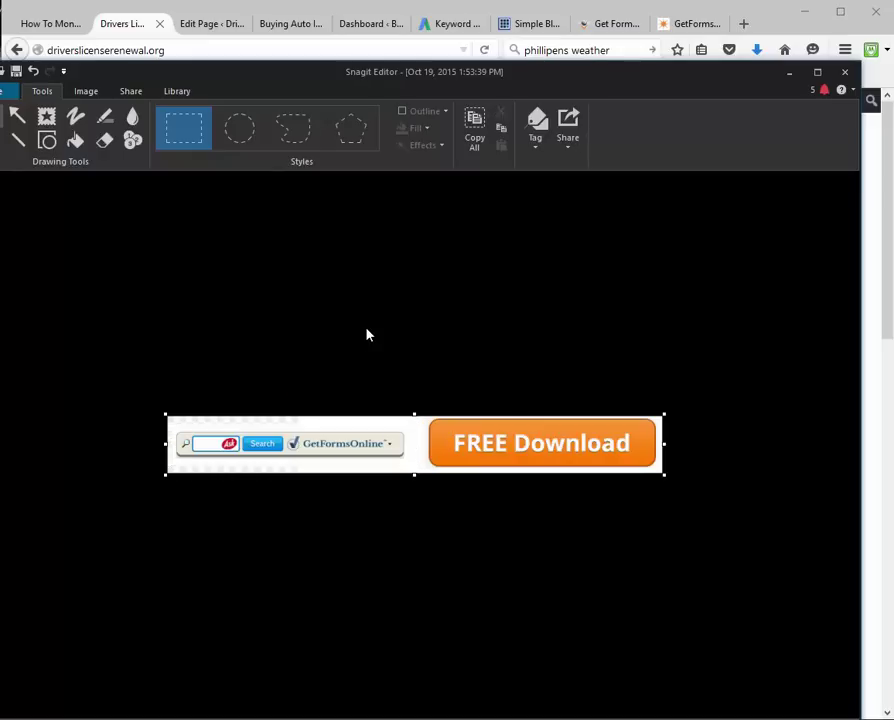
{"action": "left_click", "coordinate": [75, 143]}
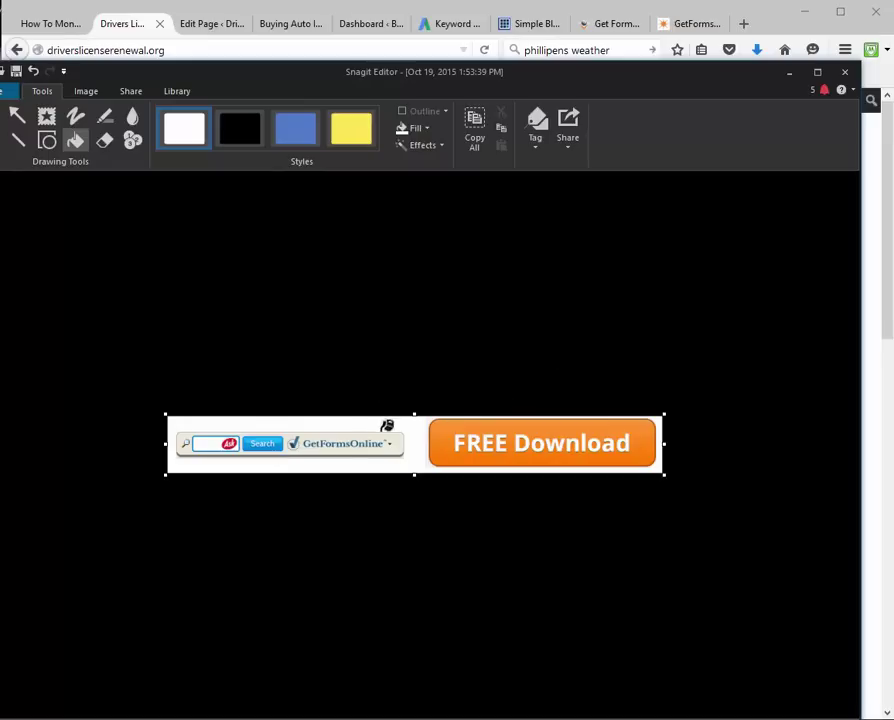
Step: Add a plain text callout below the toolbar image reading "Get Your License Renewal Form"
{"action": "left_click", "coordinate": [134, 139]}
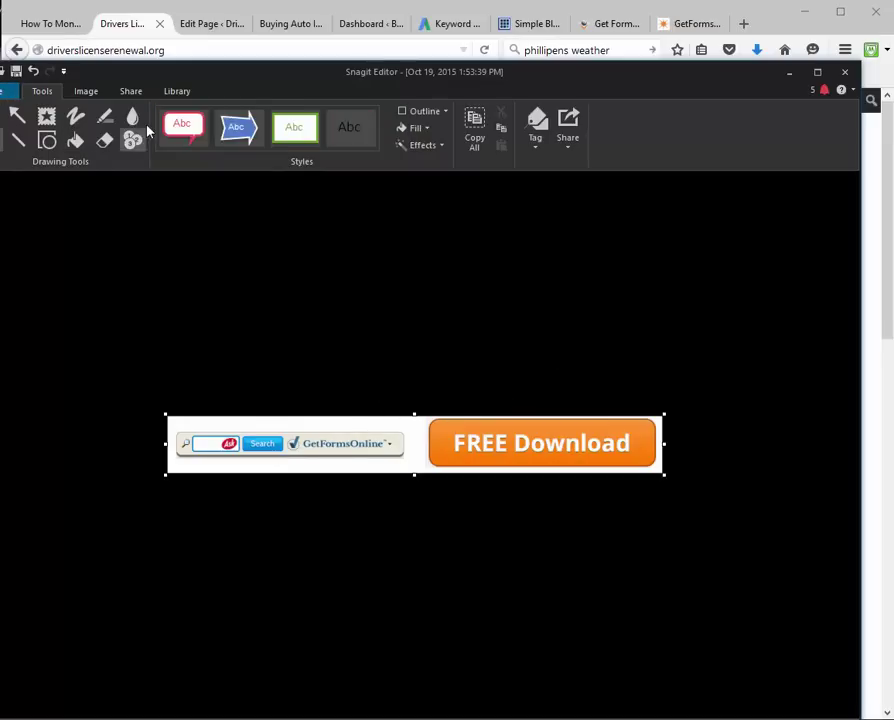
{"action": "left_click", "coordinate": [358, 129]}
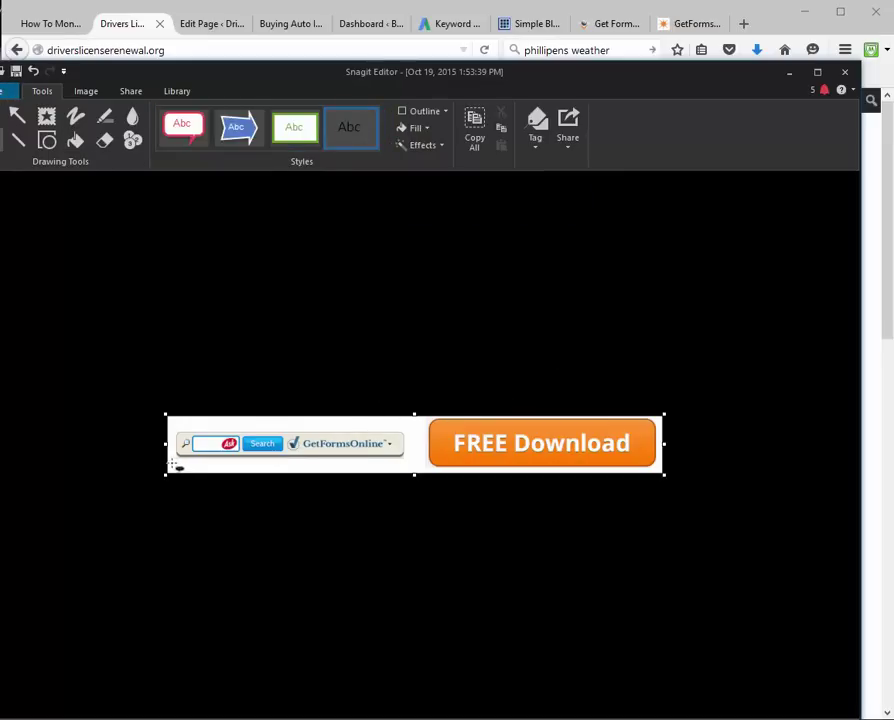
{"action": "left_click_drag", "start_coordinate": [172, 458], "coordinate": [412, 477]}
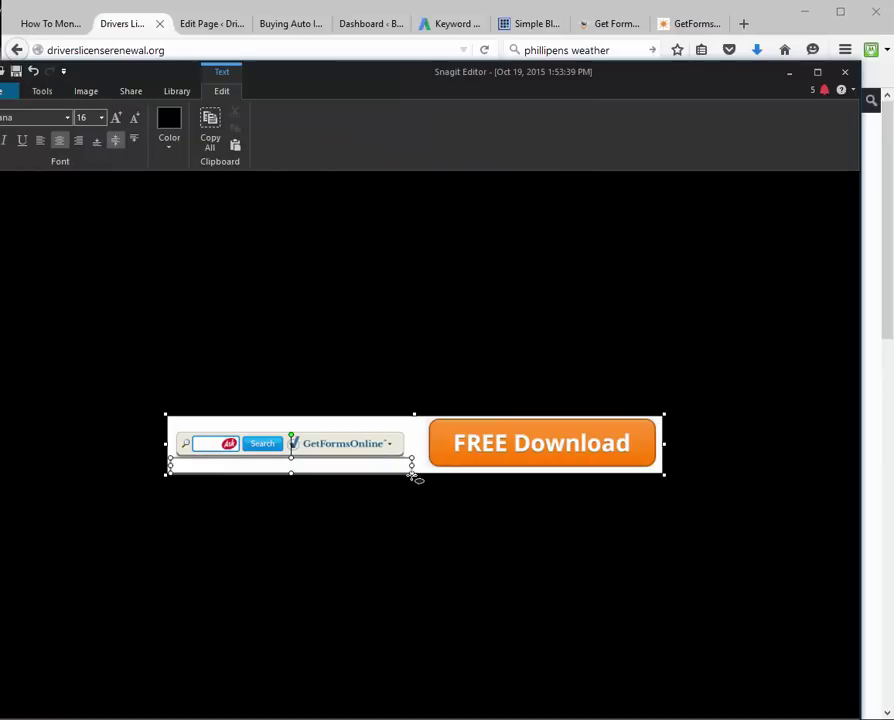
{"action": "type", "text": "Get "}
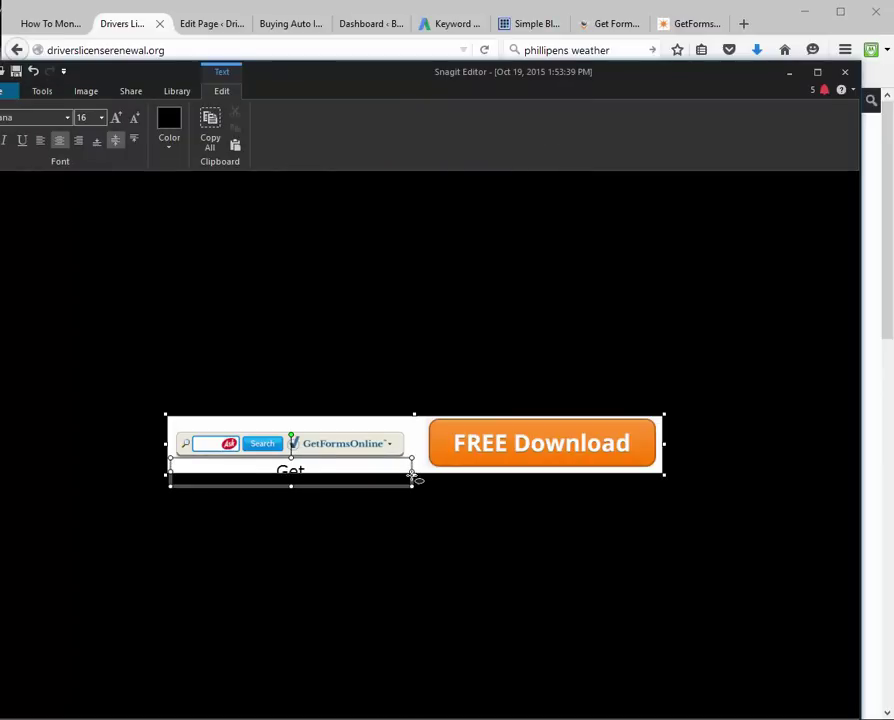
{"action": "type", "text": "Your Licenc"}
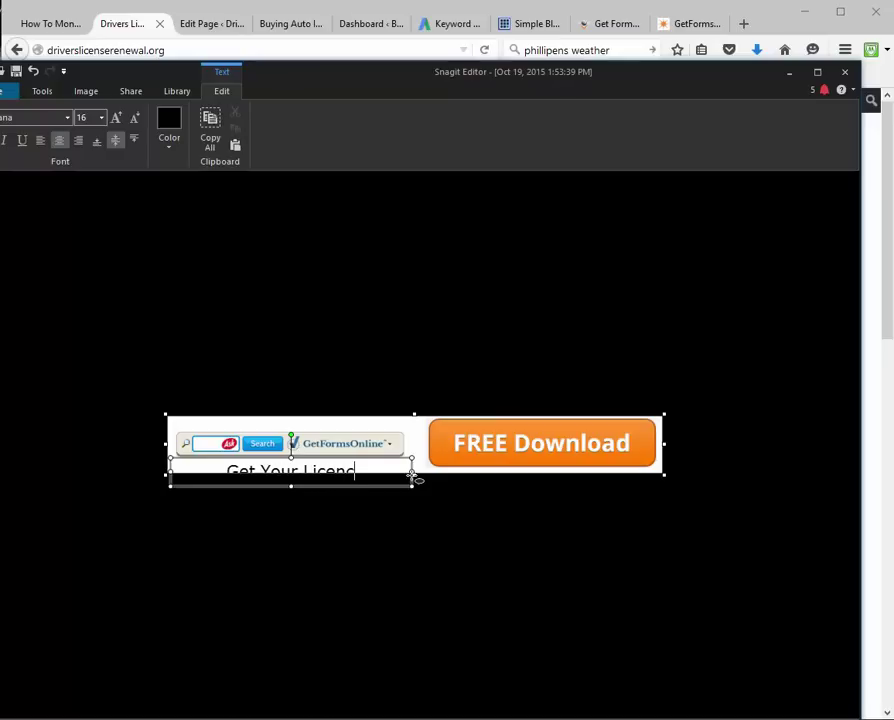
{"action": "key", "text": "BackSpace"}
{"action": "type", "text": "se Renew"}
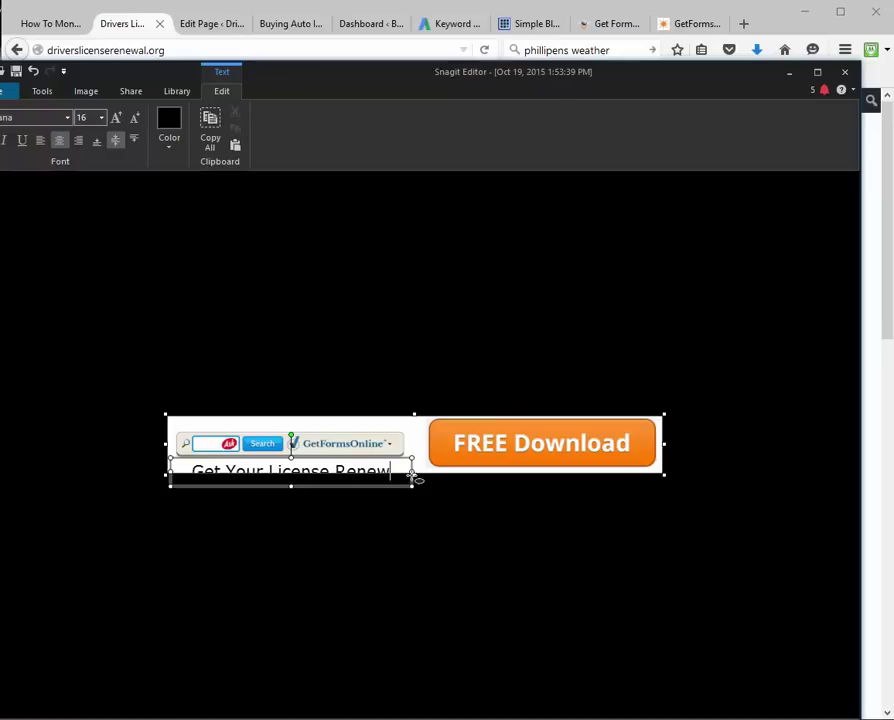
{"action": "type", "text": "al"}
{"action": "key", "text": "Return"}
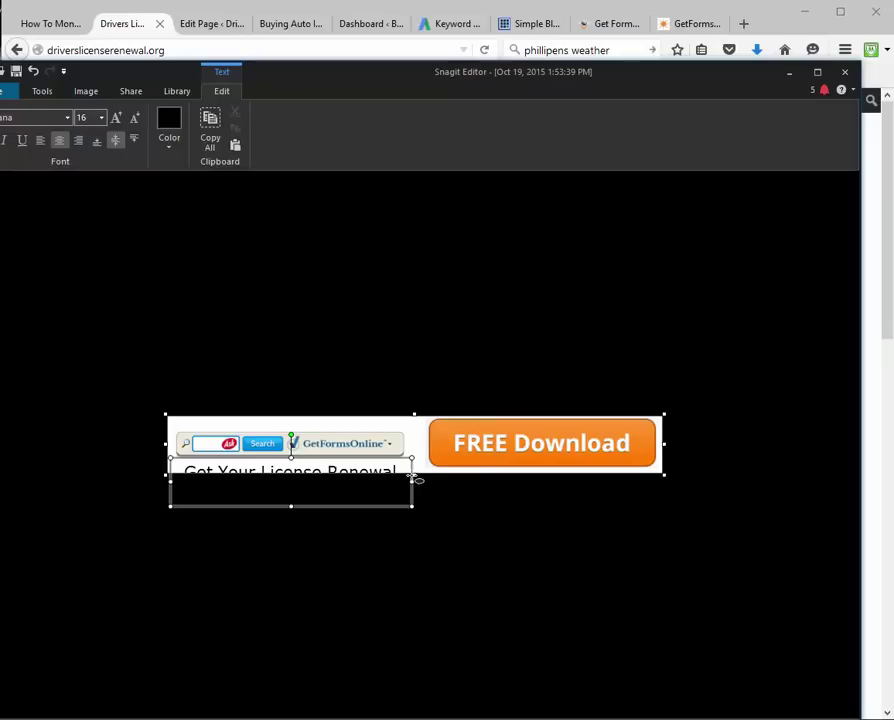
Step: Reduce the font size of all the callout text to 12
{"action": "key", "text": "ctrl+a"}
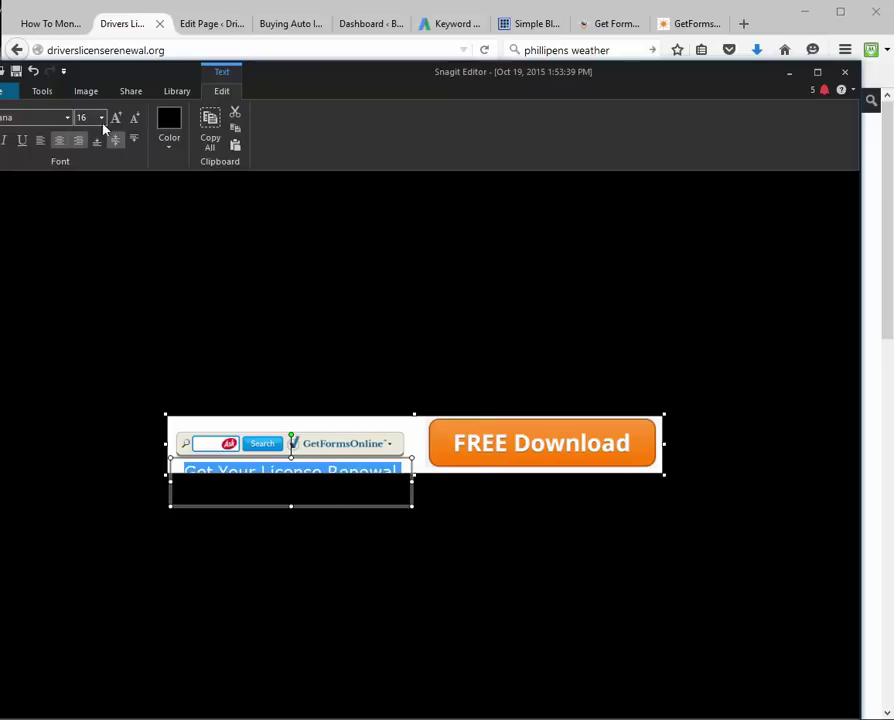
{"action": "left_click", "coordinate": [132, 119]}
{"action": "left_click", "coordinate": [132, 119]}
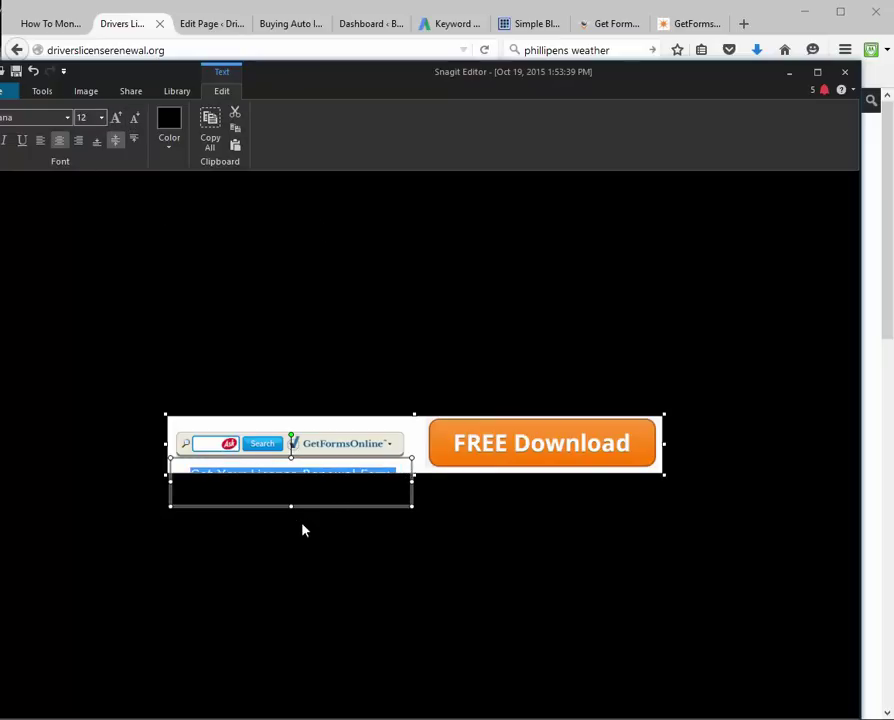
Step: Extend the callout text to "Get Your License Renewal Form instantly" at font size 11 and resize its box to fit below the toolbar image
{"action": "left_click_drag", "start_coordinate": [288, 505], "coordinate": [288, 474]}
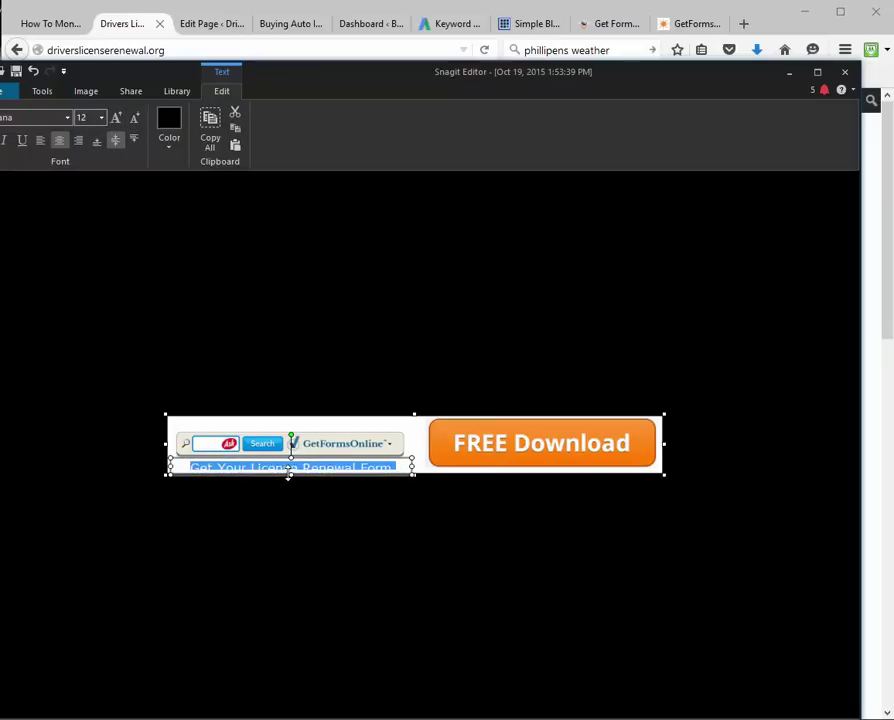
{"action": "left_click_drag", "start_coordinate": [410, 465], "coordinate": [434, 466]}
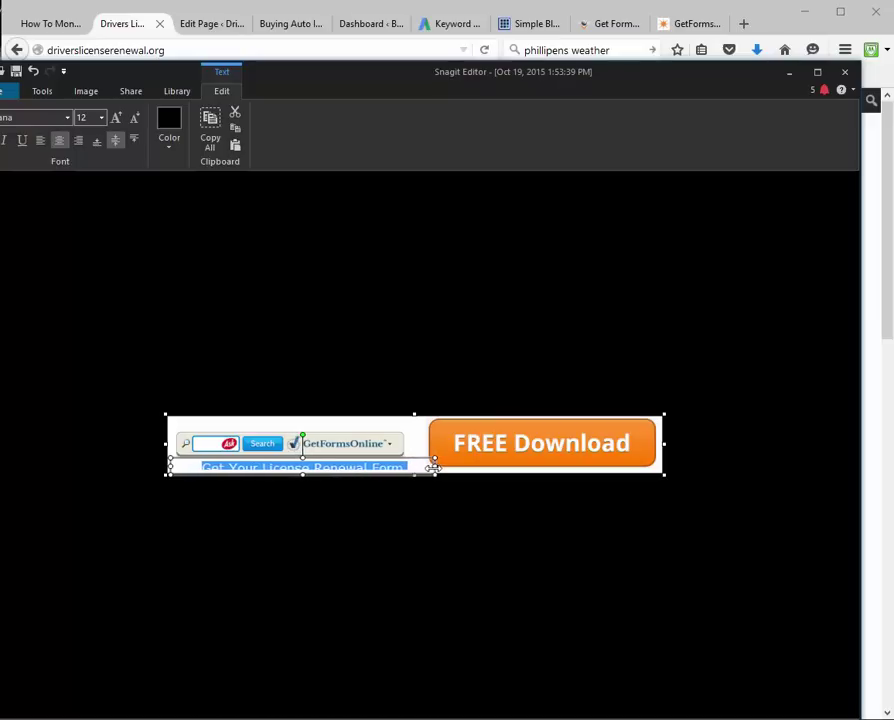
{"action": "left_click", "coordinate": [135, 125]}
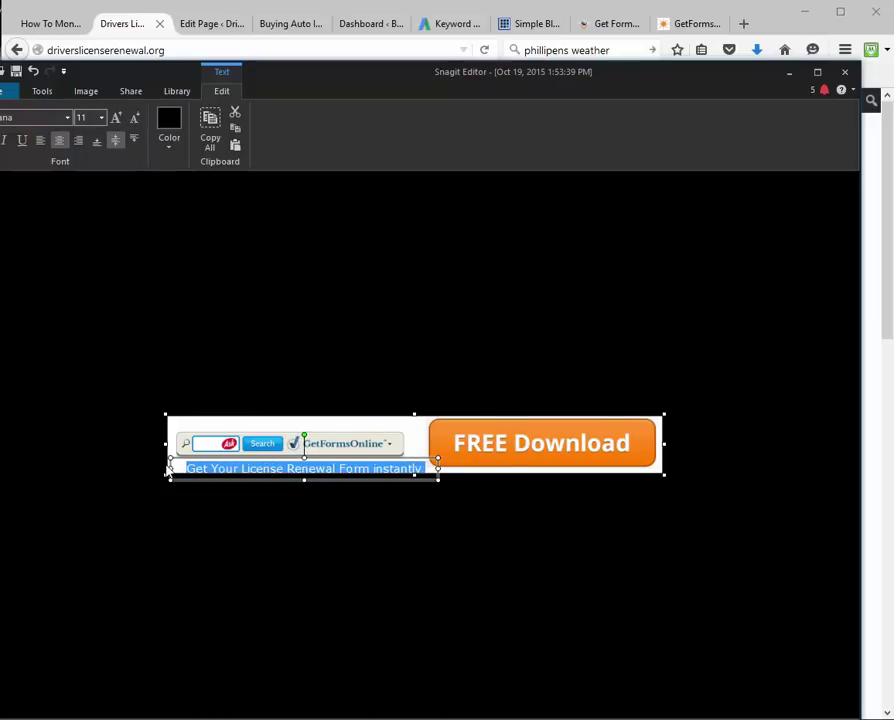
{"action": "left_click_drag", "start_coordinate": [170, 468], "coordinate": [152, 466]}
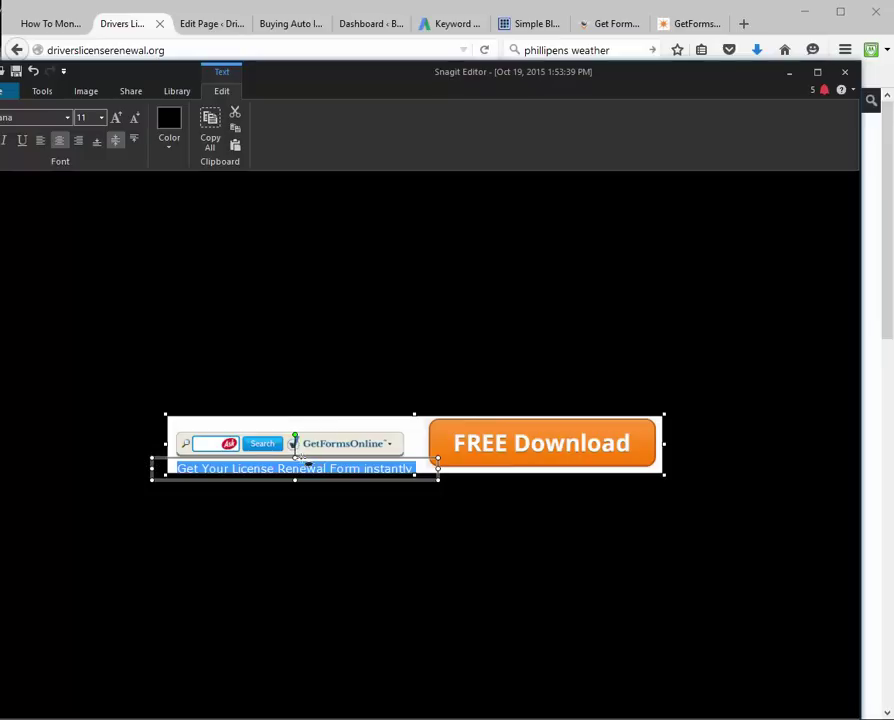
{"action": "left_click_drag", "start_coordinate": [294, 456], "coordinate": [295, 452]}
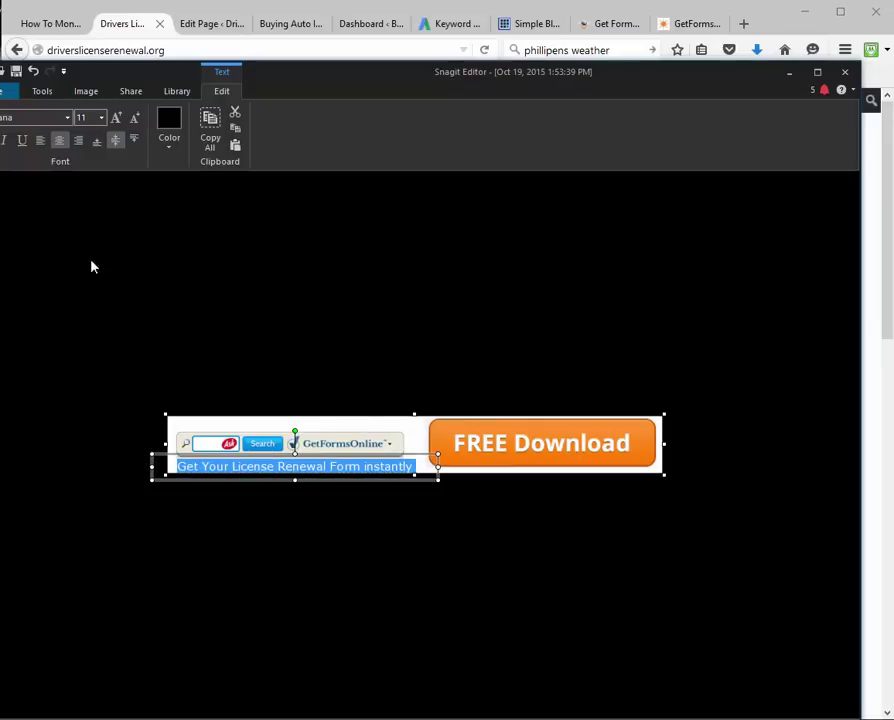
Step: Underline the callout text and color it blue so it looks like a link
{"action": "left_click", "coordinate": [22, 142]}
{"action": "left_click", "coordinate": [169, 146]}
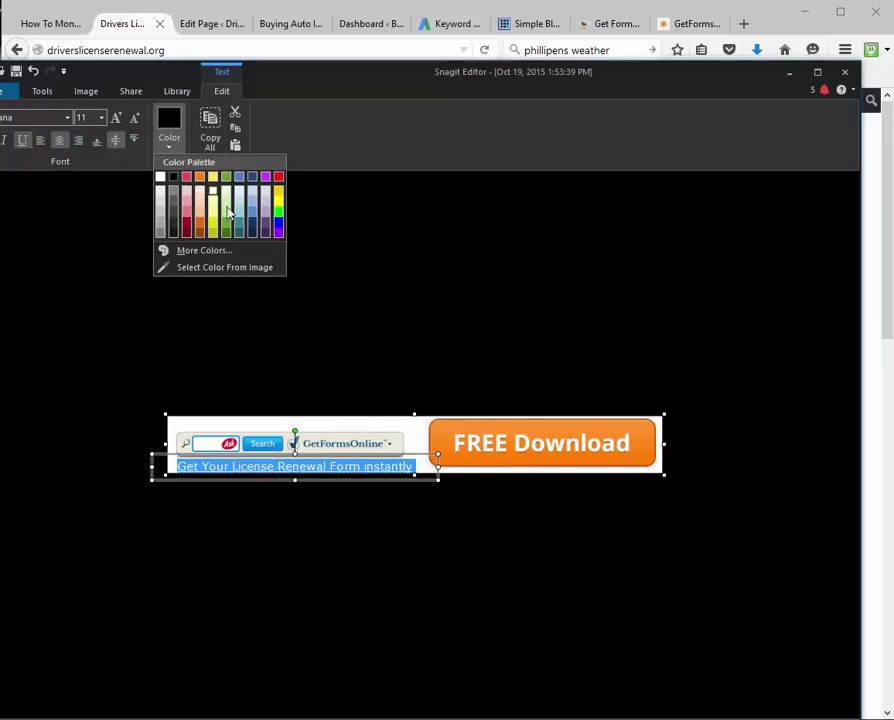
{"action": "left_click", "coordinate": [274, 228]}
{"action": "left_click", "coordinate": [417, 258]}
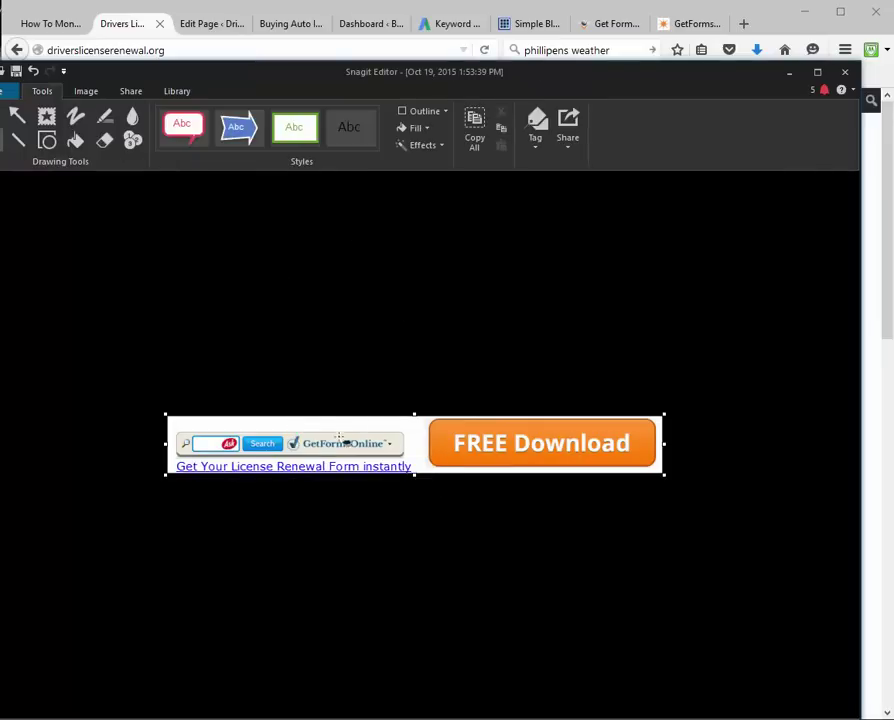
Step: Select the GetFormsOnline toolbar image and move it slightly up, away from the callout text
{"action": "left_click", "coordinate": [46, 115]}
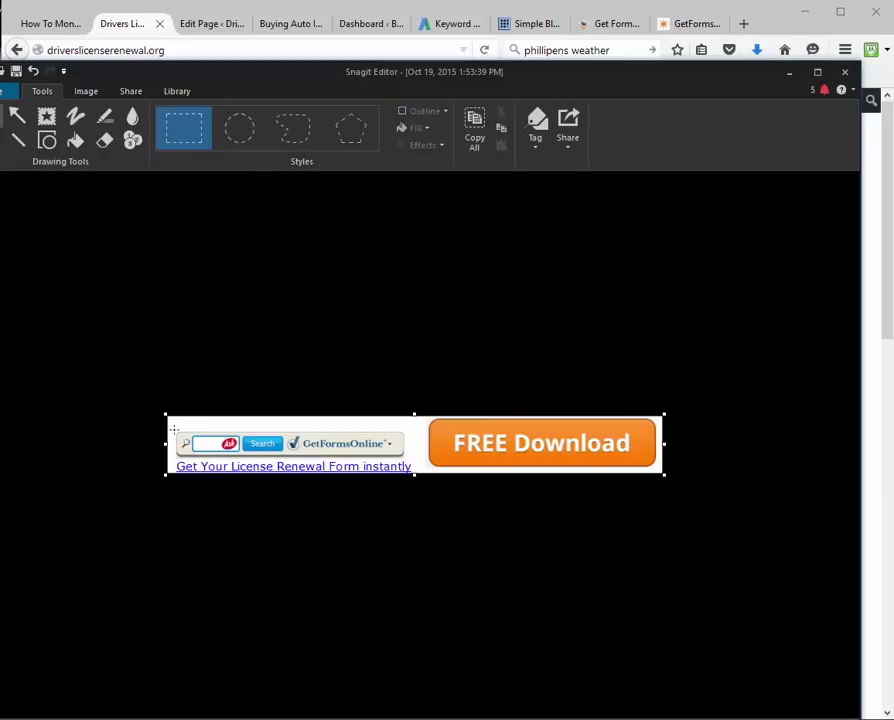
{"action": "left_click_drag", "start_coordinate": [174, 430], "coordinate": [374, 437]}
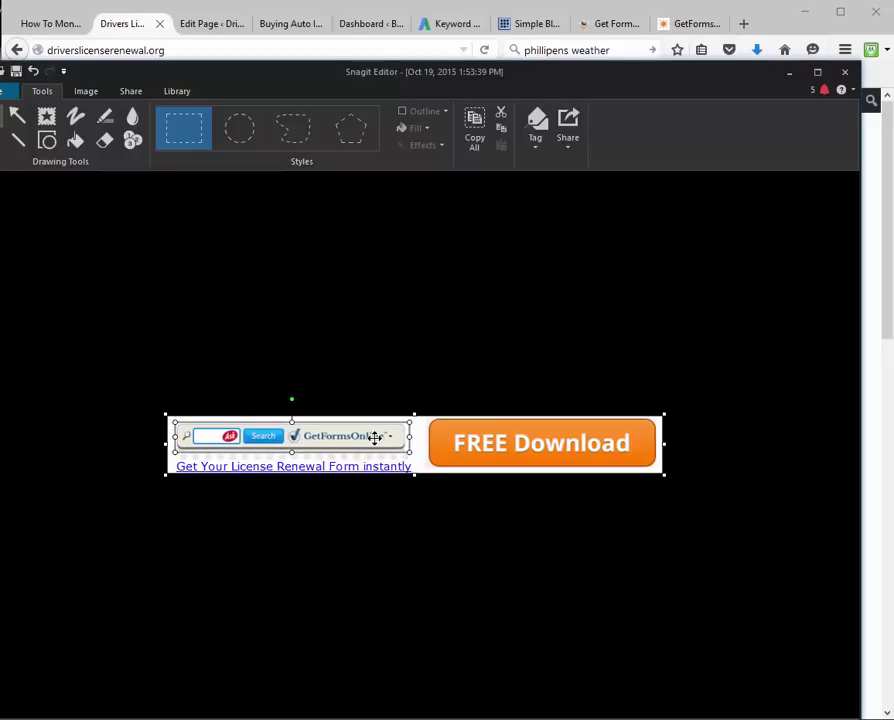
Step: Try to fill the transparent gap under the toolbar image with white, moving the callout off the canvas
{"action": "left_click", "coordinate": [75, 140]}
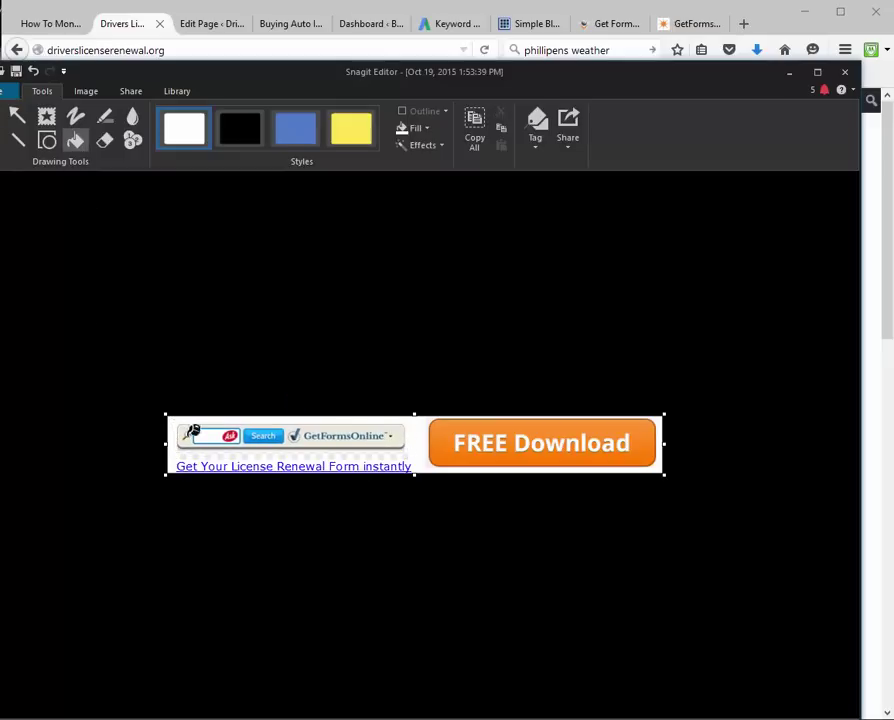
{"action": "left_click", "coordinate": [202, 461]}
{"action": "left_click", "coordinate": [368, 353]}
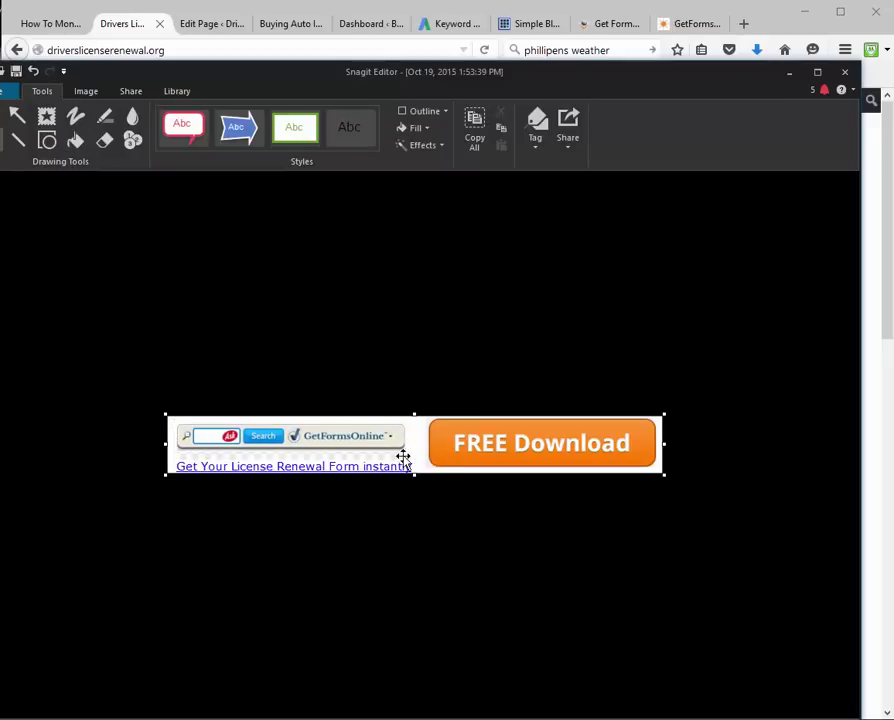
{"action": "left_click", "coordinate": [75, 140]}
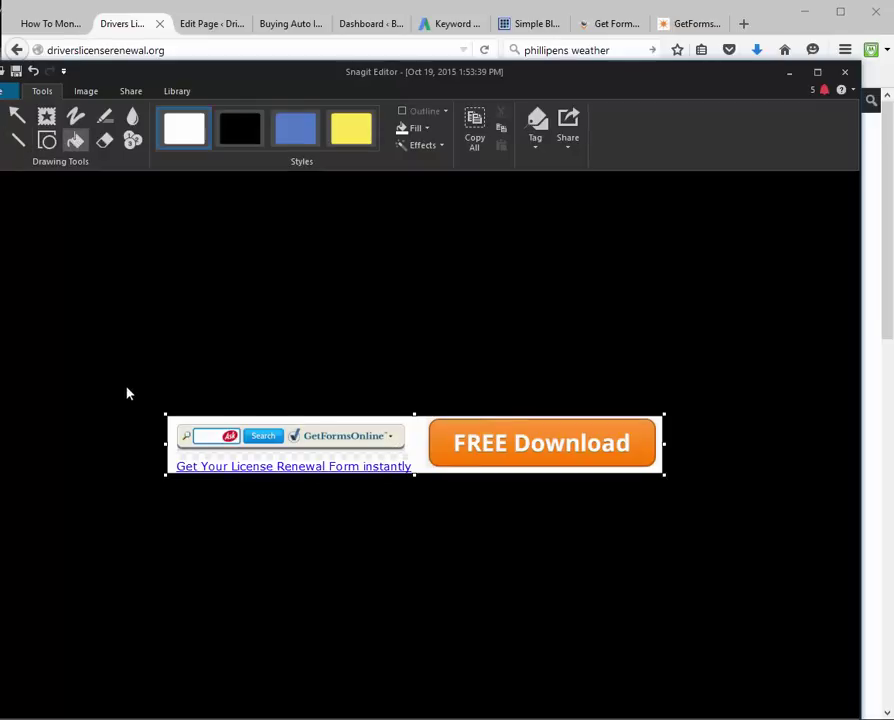
{"action": "left_click", "coordinate": [185, 455]}
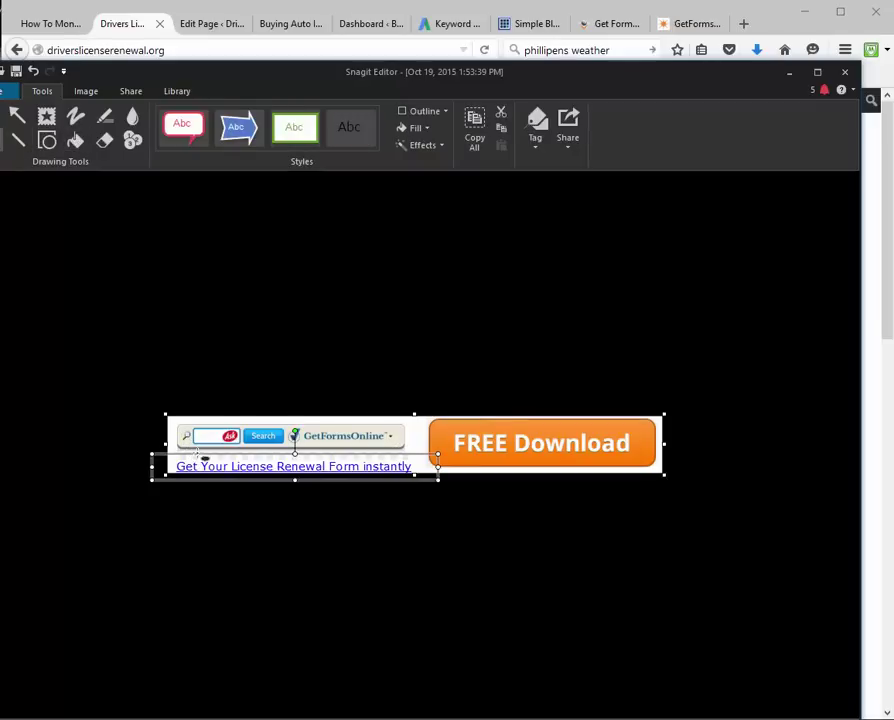
{"action": "left_click_drag", "start_coordinate": [197, 458], "coordinate": [245, 498]}
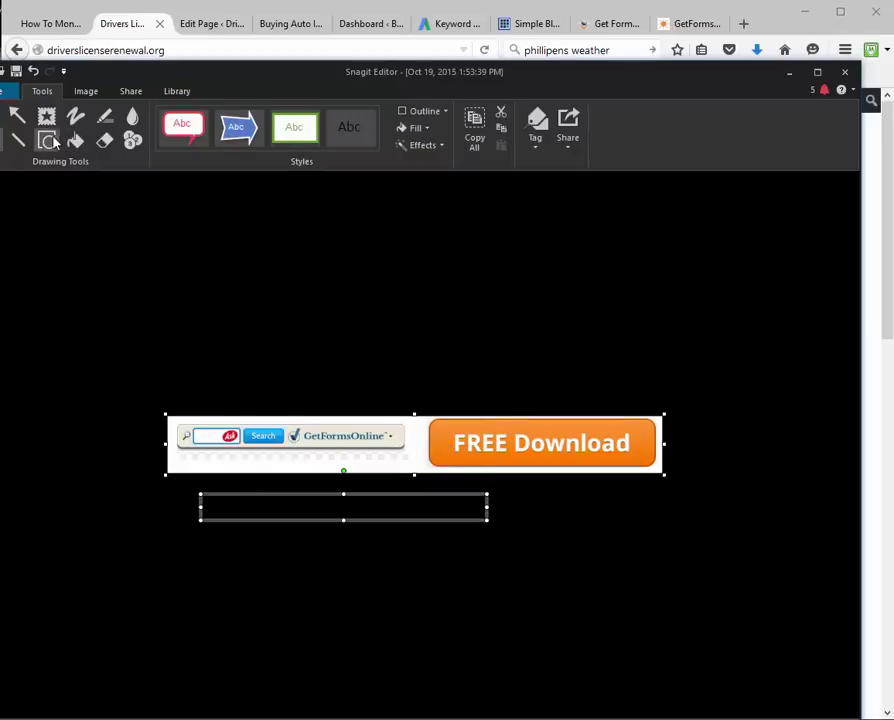
{"action": "left_click", "coordinate": [111, 304]}
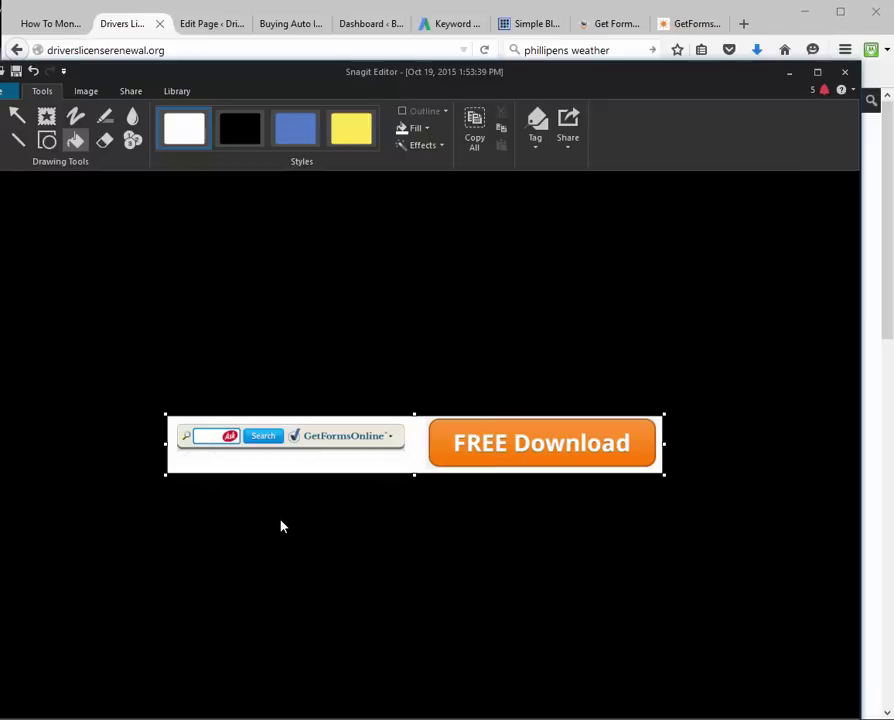
{"action": "left_click", "coordinate": [328, 490]}
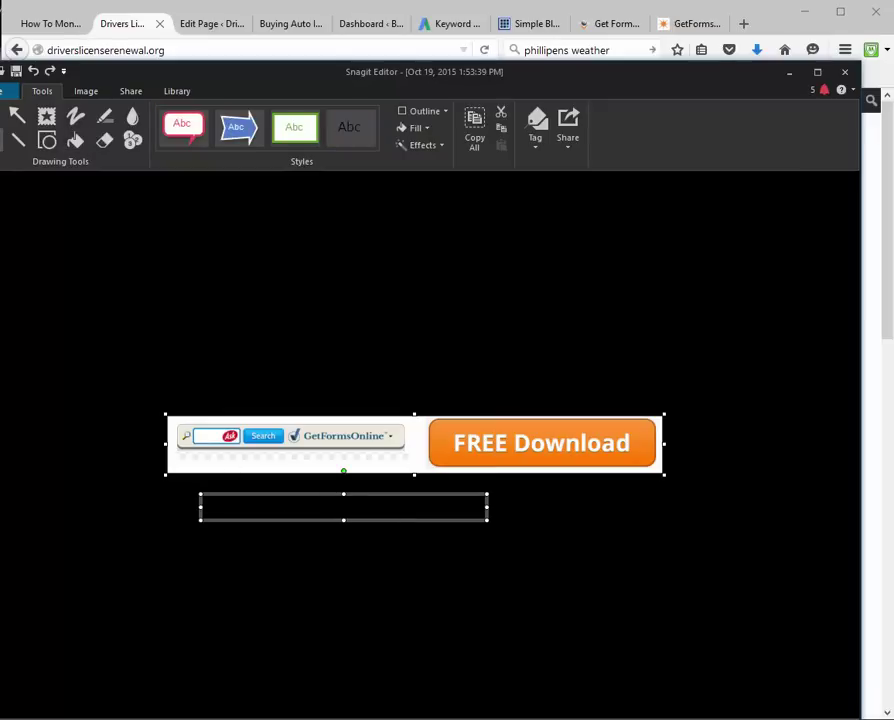
Step: Fill the transparent gap under the toolbar image with white while the callout is cut, and paste the callout back
{"action": "left_click", "coordinate": [75, 115]}
{"action": "left_click", "coordinate": [75, 140]}
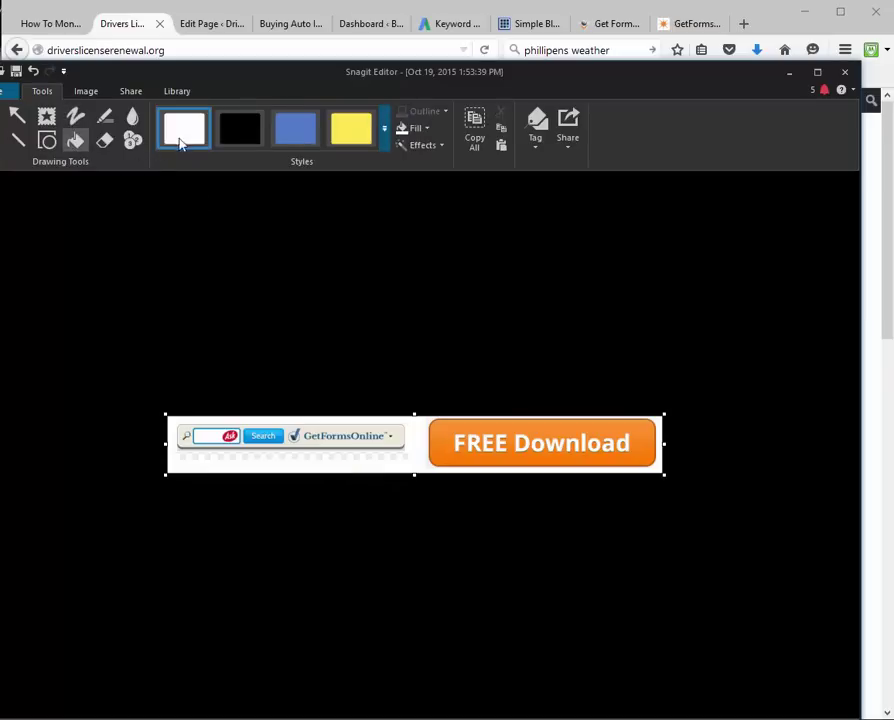
{"action": "left_click", "coordinate": [346, 458]}
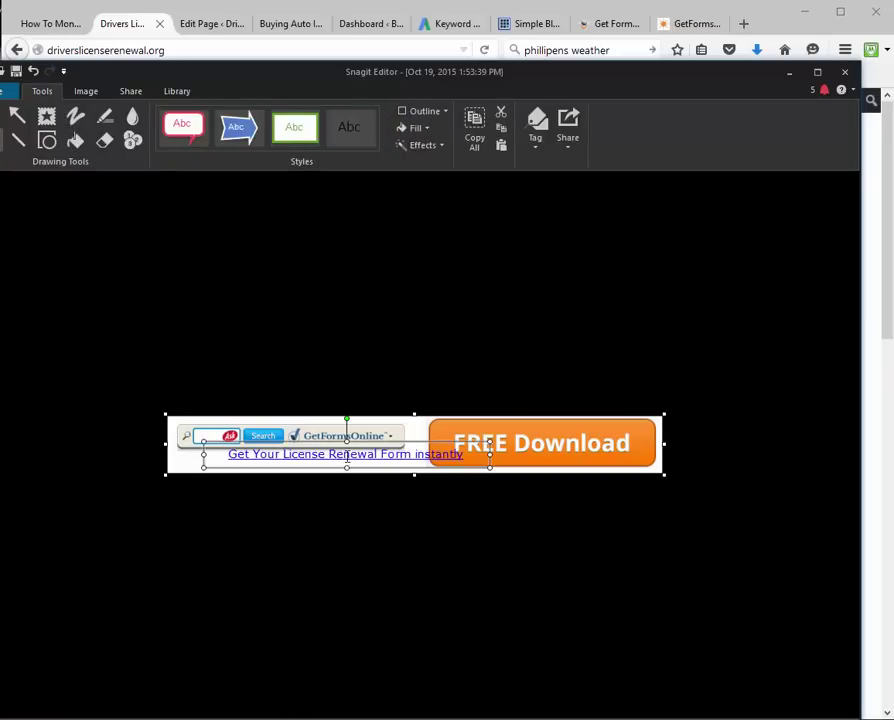
Step: Move the callout directly below the toolbar image and capitalize its last word as "Instantly"
{"action": "left_click", "coordinate": [383, 444]}
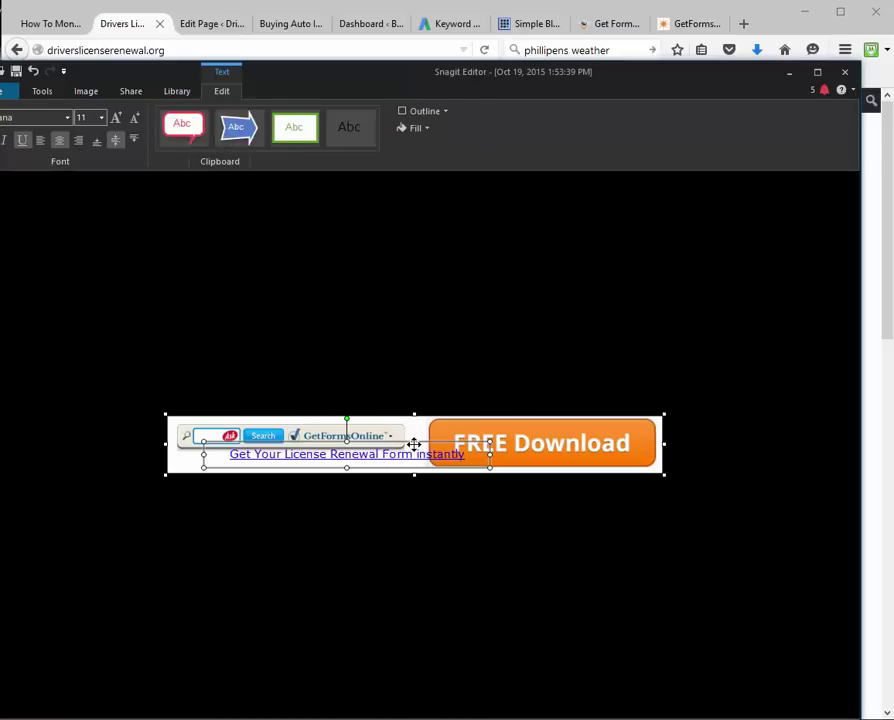
{"action": "left_click_drag", "start_coordinate": [414, 444], "coordinate": [359, 452]}
{"action": "left_click", "coordinate": [364, 456]}
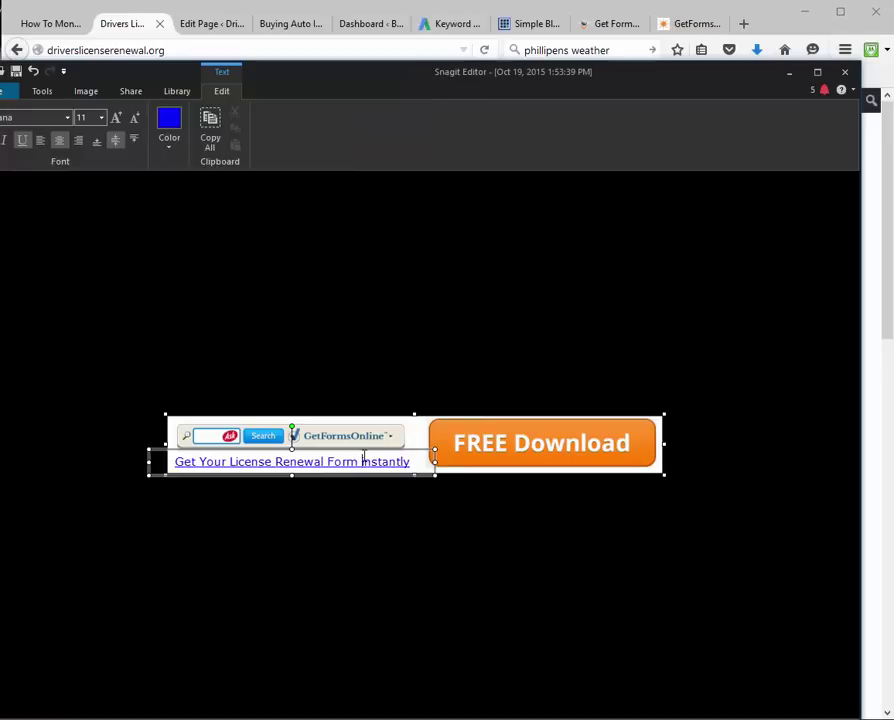
{"action": "left_click", "coordinate": [419, 327]}
Step: Save the combined banner in the Pictures folder as tbform2.png
{"action": "left_click", "coordinate": [5, 91]}
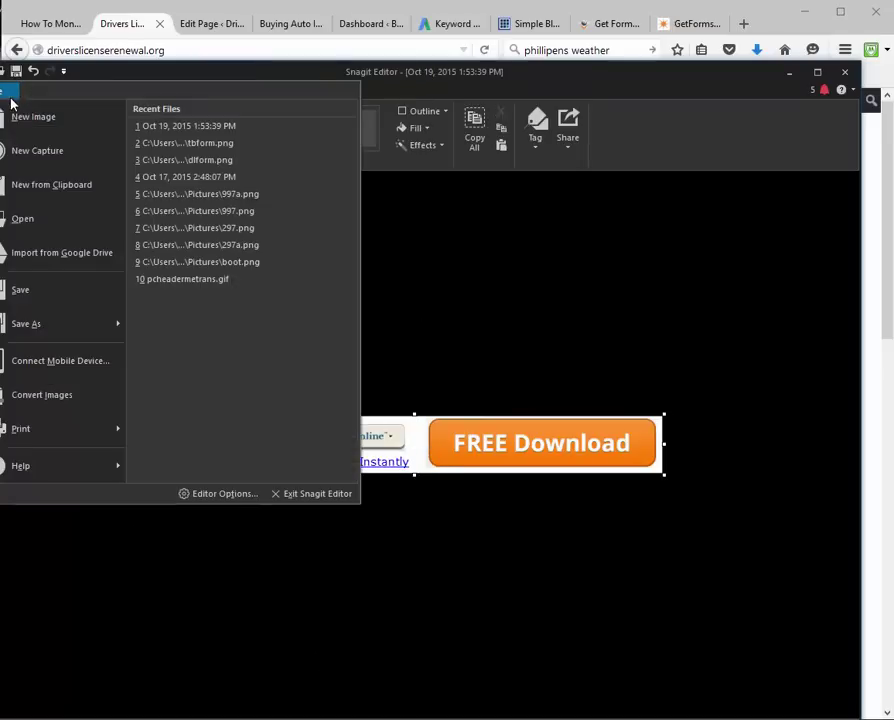
{"action": "left_click", "coordinate": [68, 292]}
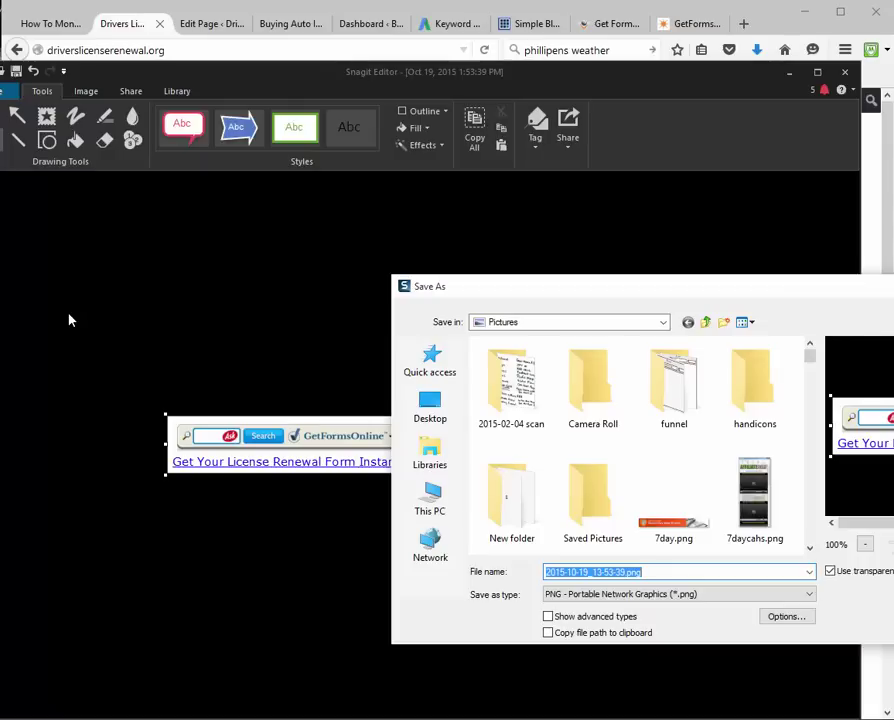
{"action": "type", "text": "tbfor"}
{"action": "type", "text": "ms"}
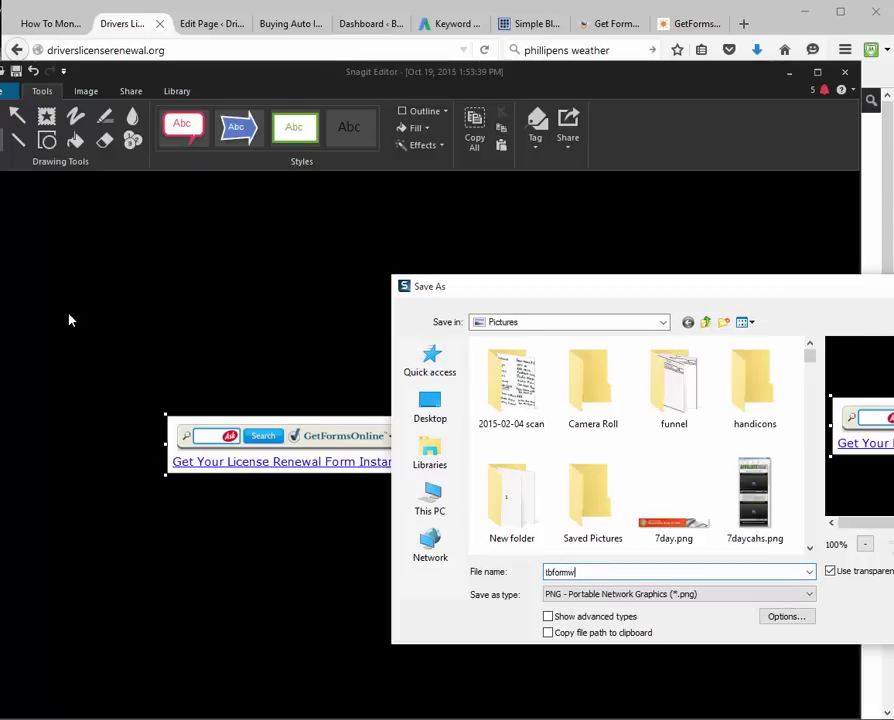
{"action": "key", "text": "BackSpace"}
{"action": "type", "text": "2"}
{"action": "key", "text": "Return"}
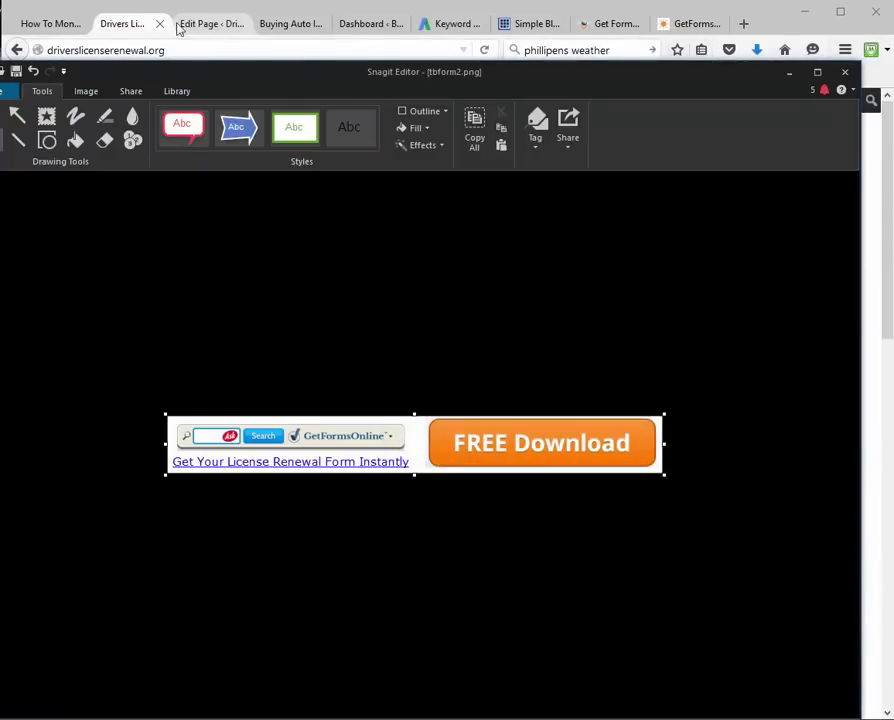
Step: Switch to Firefox, open the Driver's License Renewal Online page for editing and delete the toolbar and FREE Download images below the Step One heading
{"action": "left_click", "coordinate": [136, 24]}
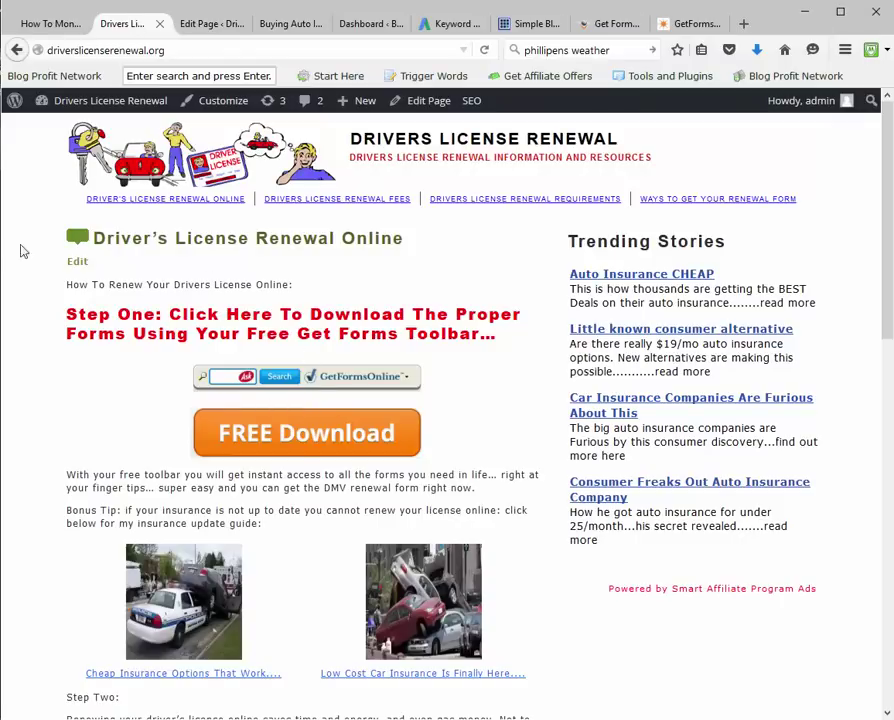
{"action": "left_click", "coordinate": [77, 262]}
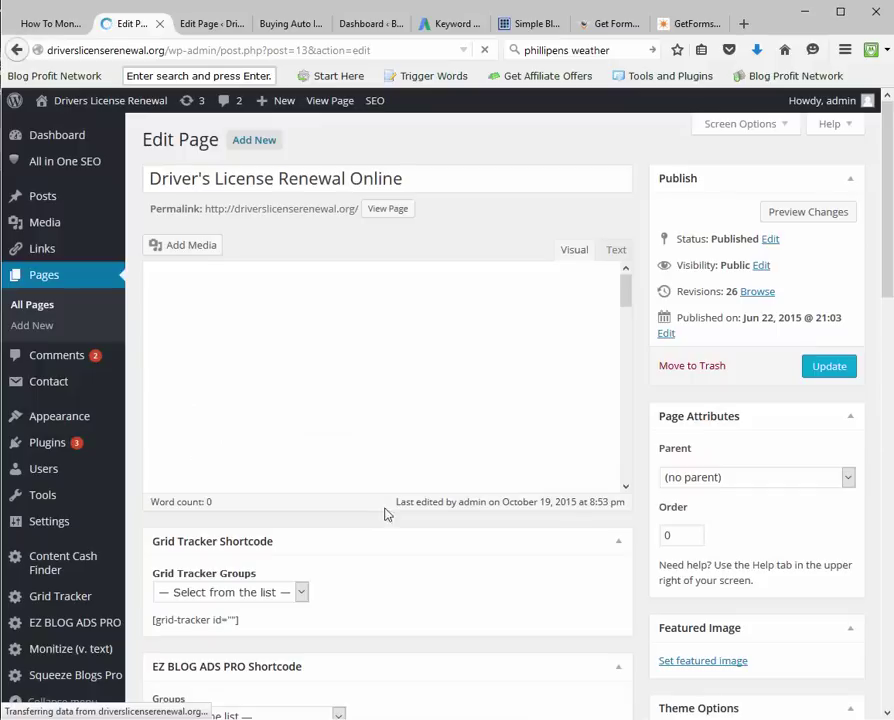
{"action": "left_click", "coordinate": [400, 440]}
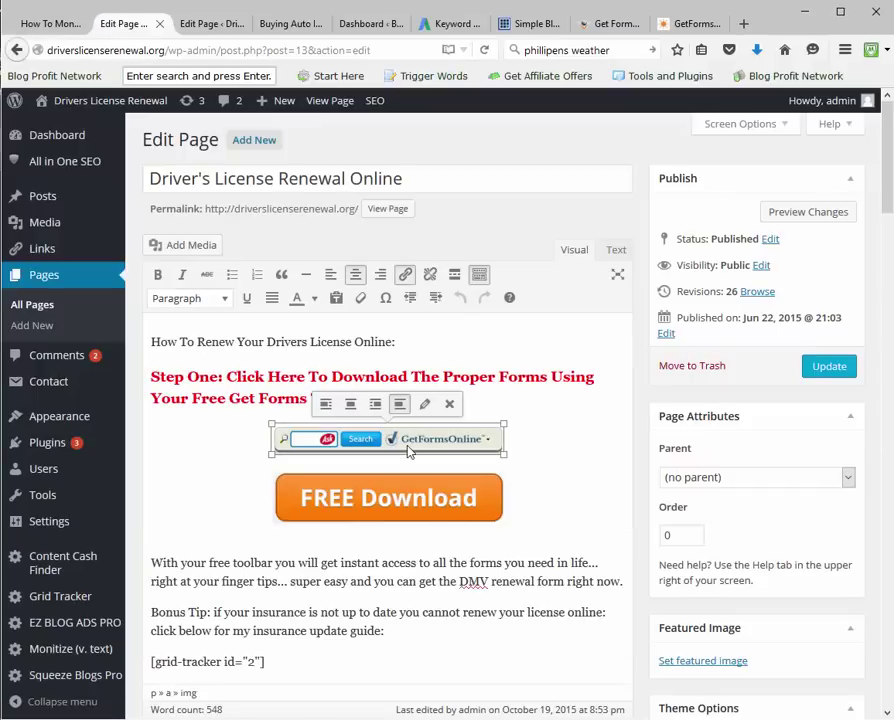
{"action": "key", "text": "Delete"}
{"action": "left_click", "coordinate": [420, 481]}
{"action": "key", "text": "Delete"}
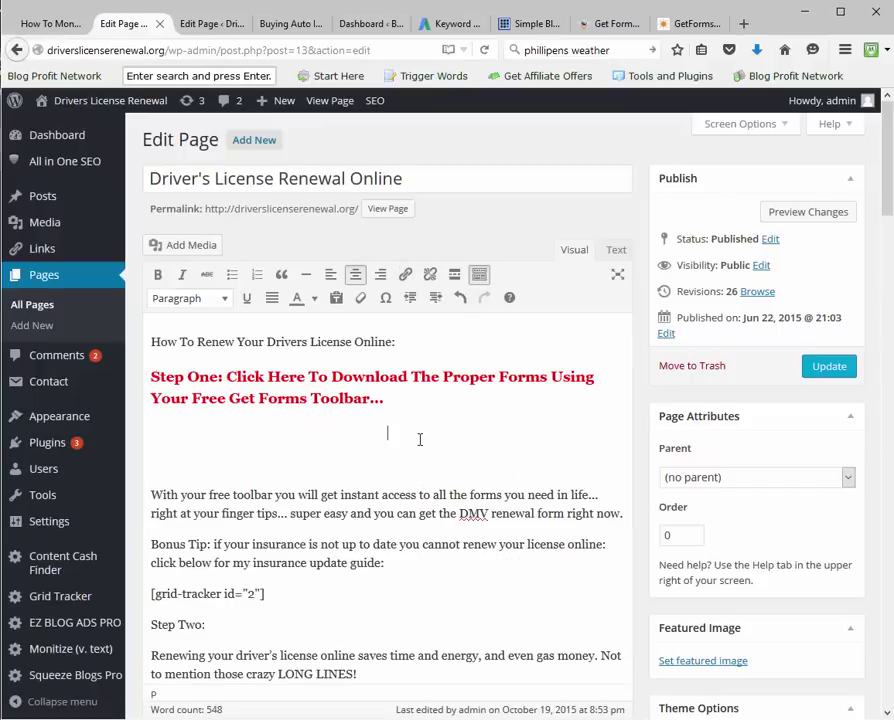
{"action": "key", "text": "BackSpace"}
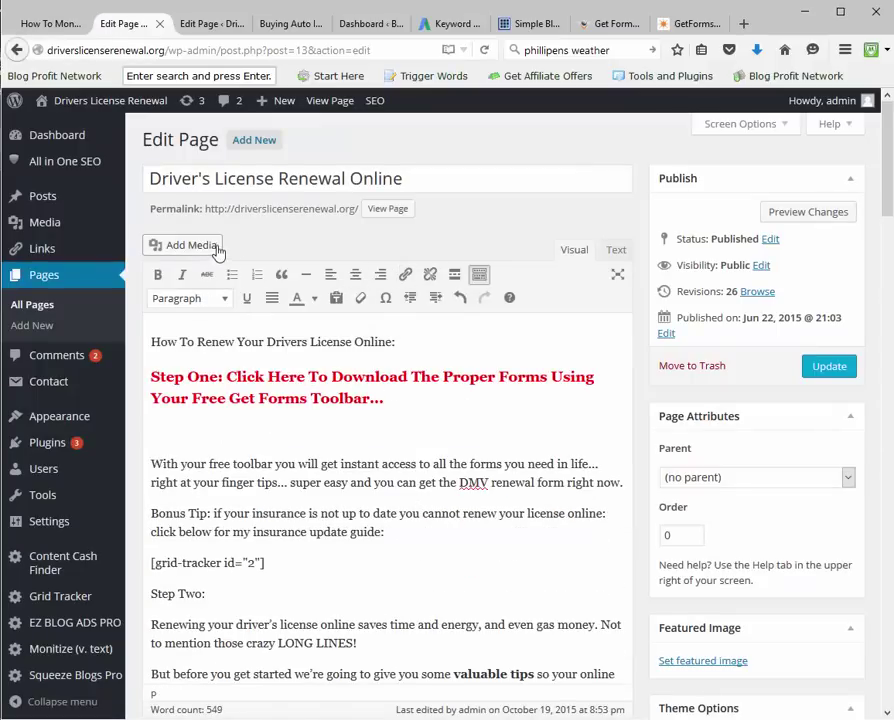
Step: Upload tbform2.png from the Pictures folder as new media for the page
{"action": "left_click", "coordinate": [216, 249]}
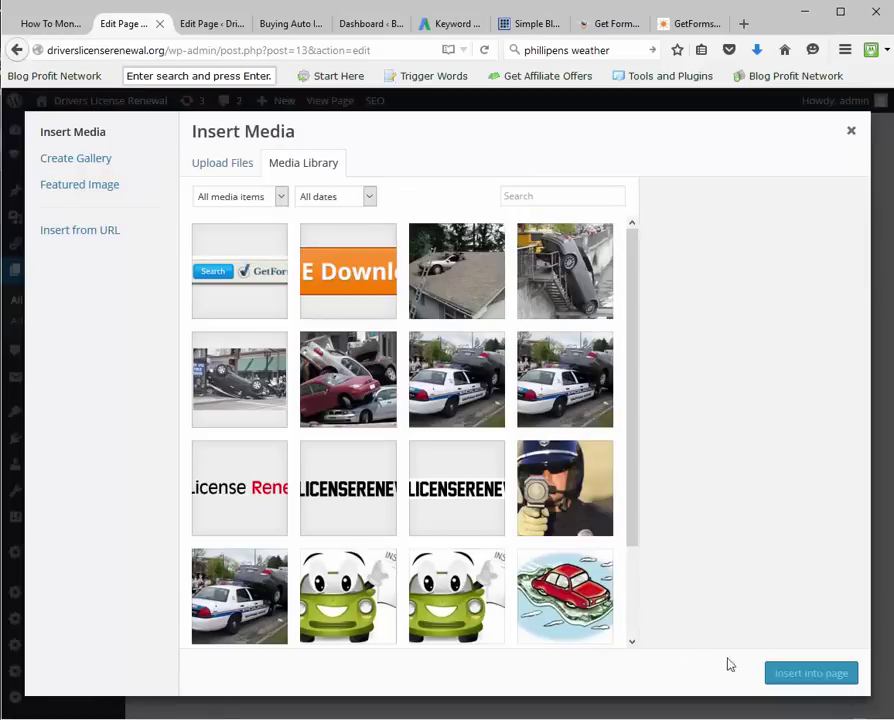
{"action": "left_click", "coordinate": [228, 166]}
{"action": "left_click", "coordinate": [525, 399]}
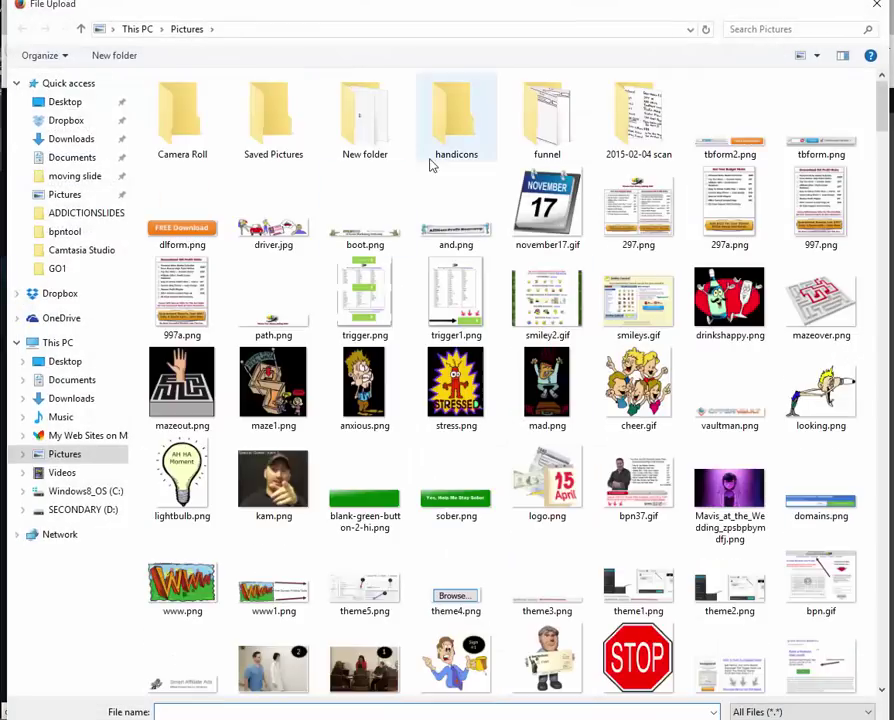
{"action": "double_click", "coordinate": [725, 143]}
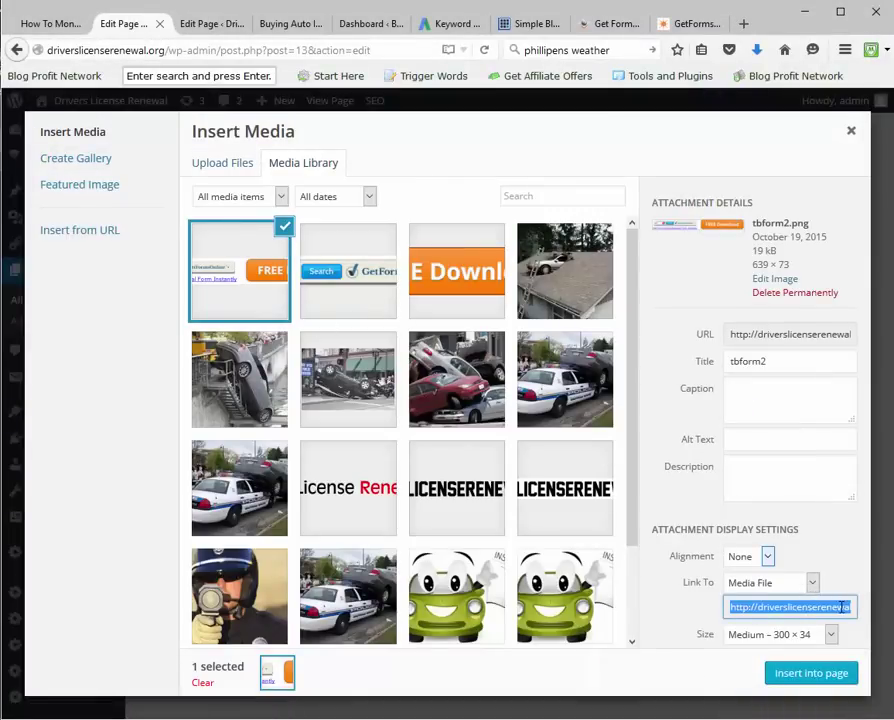
Step: Copy the web address of the GetFormsOnline offer page and return to the page's media insertion dialog
{"action": "key", "text": "ctrl+9"}
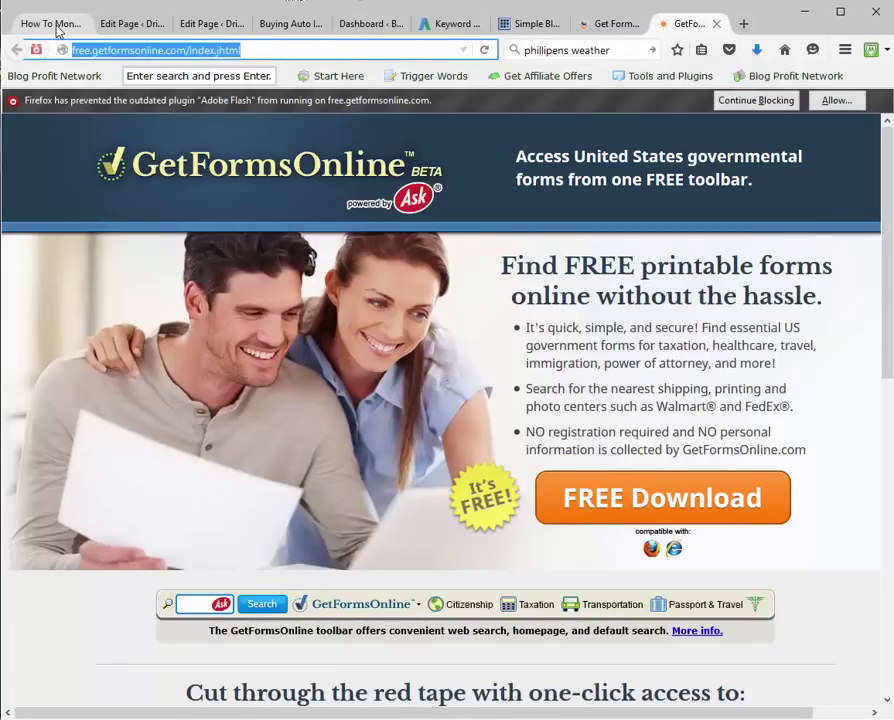
{"action": "left_click", "coordinate": [186, 24]}
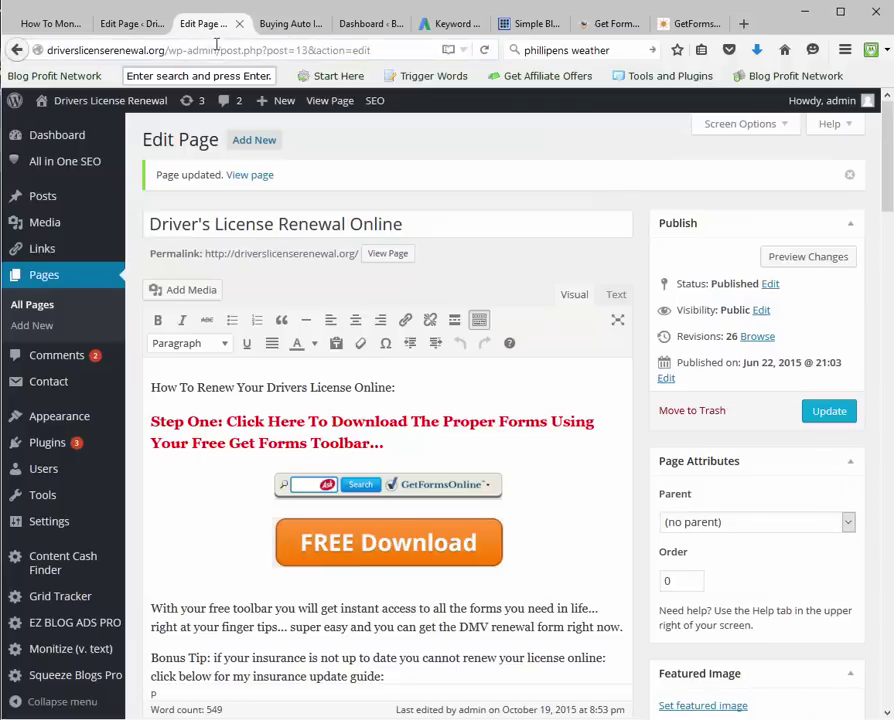
{"action": "left_click", "coordinate": [138, 24]}
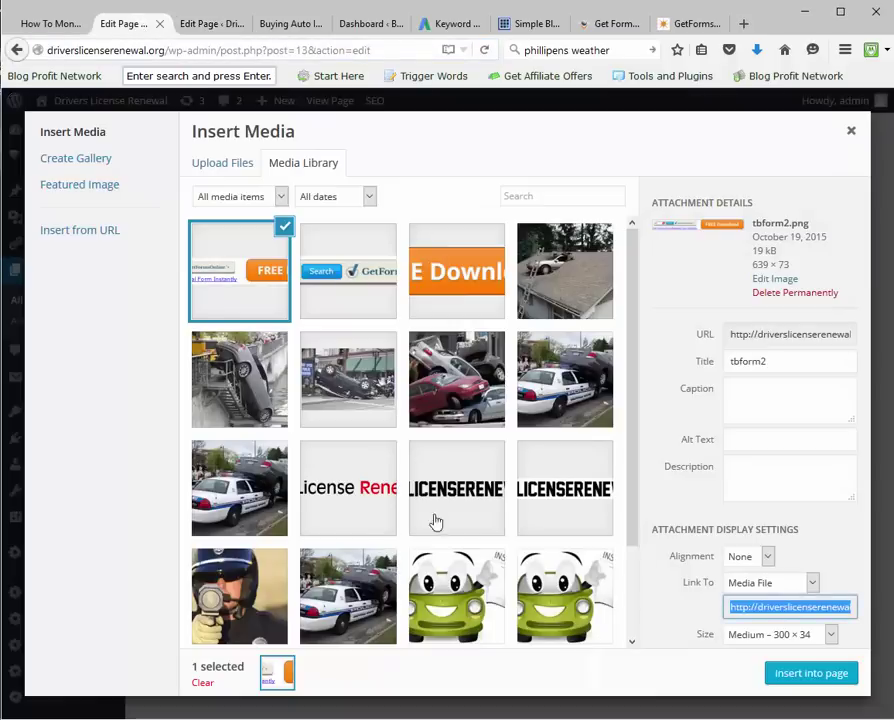
{"action": "left_click", "coordinate": [790, 582]}
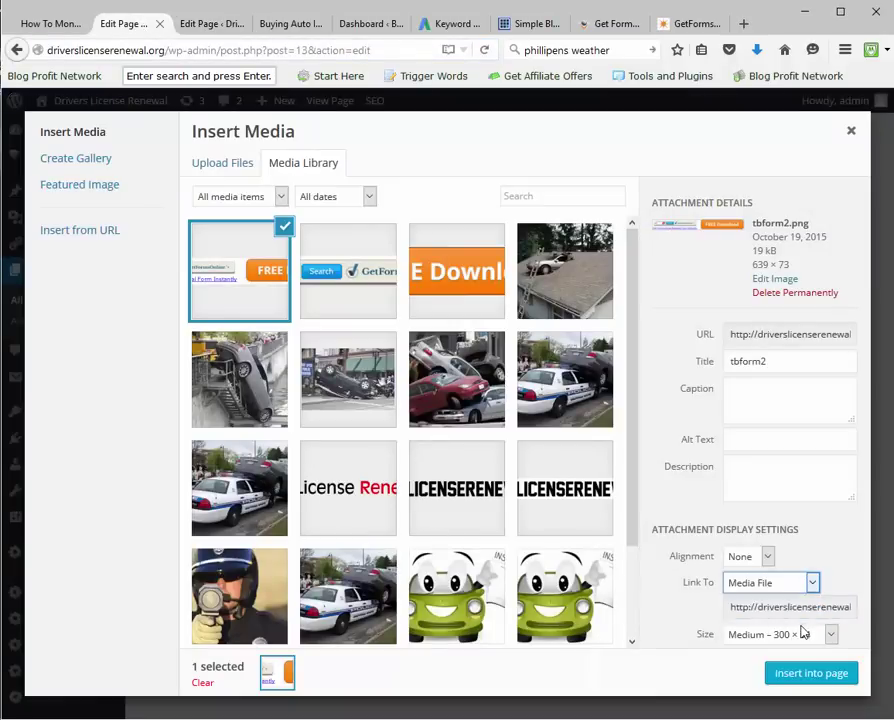
{"action": "key", "text": "Down"}
{"action": "key", "text": "Down"}
{"action": "type", "text": "http://www.getformsonline.com/index.jhtml"}
{"action": "left_click", "coordinate": [788, 673]}
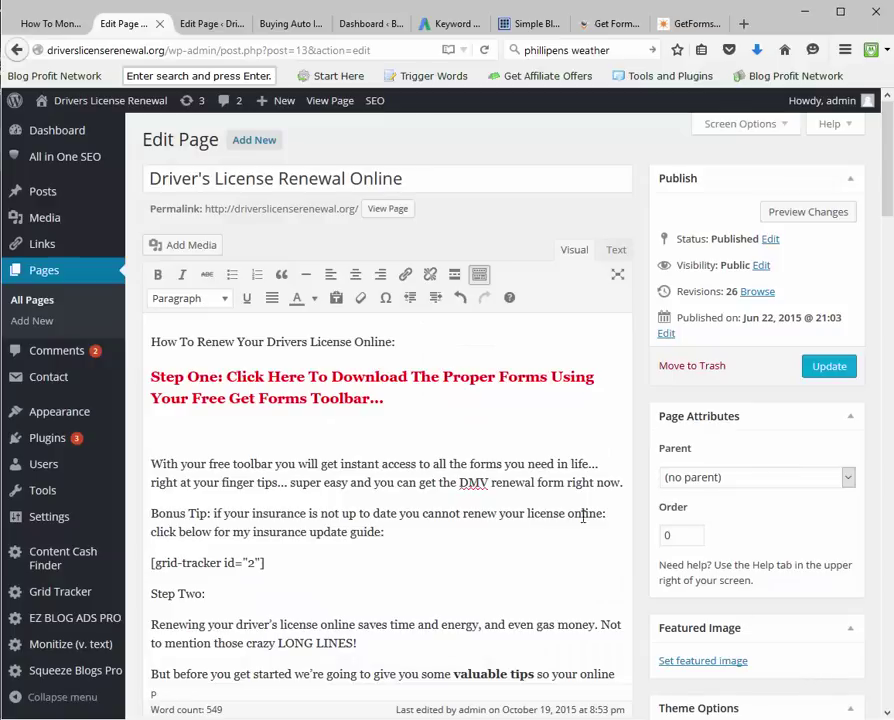
{"action": "left_click", "coordinate": [370, 438]}
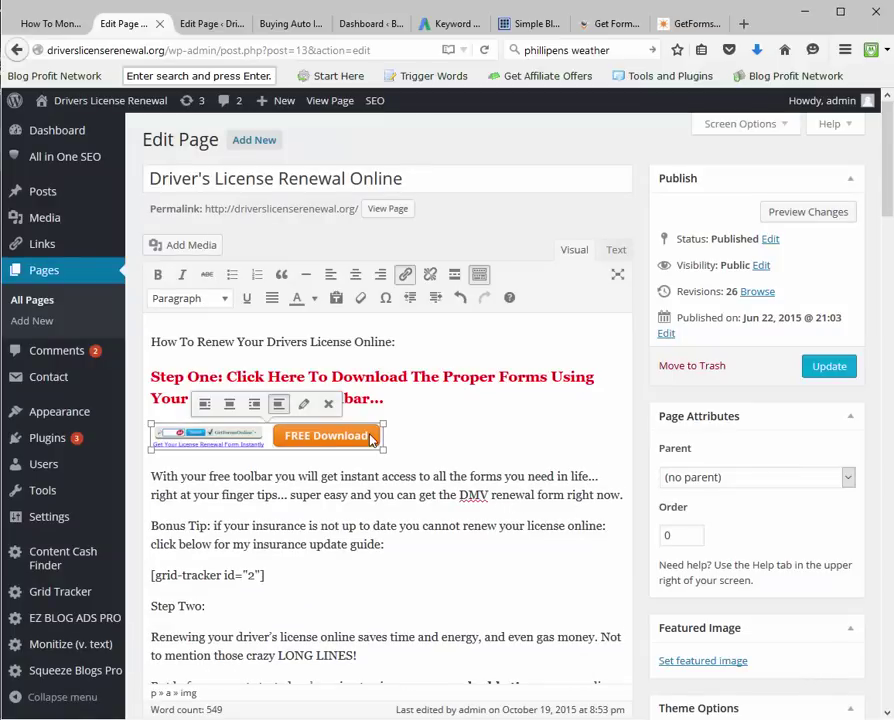
{"action": "key", "text": "Delete"}
Step: Upload tbform2.png from the Pictures folder to the page's media library once more
{"action": "left_click", "coordinate": [158, 245]}
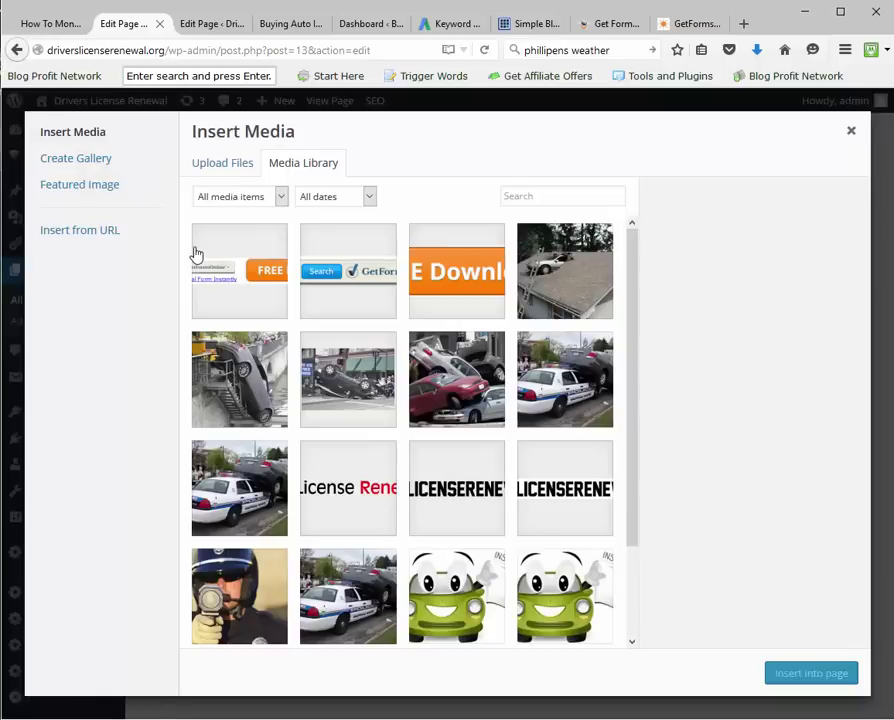
{"action": "left_click", "coordinate": [232, 165]}
{"action": "left_click", "coordinate": [559, 412]}
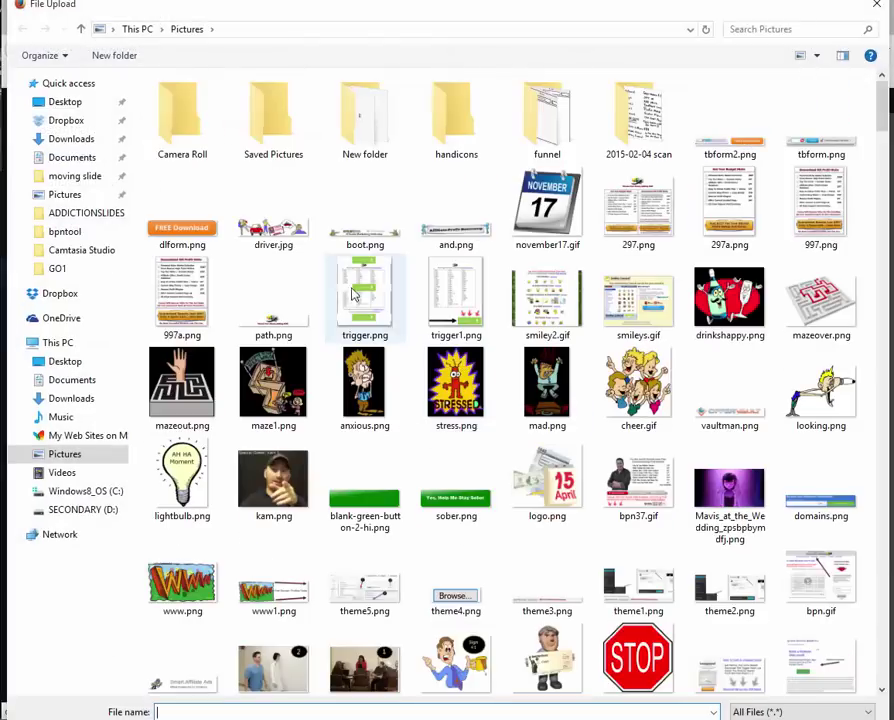
{"action": "double_click", "coordinate": [736, 147]}
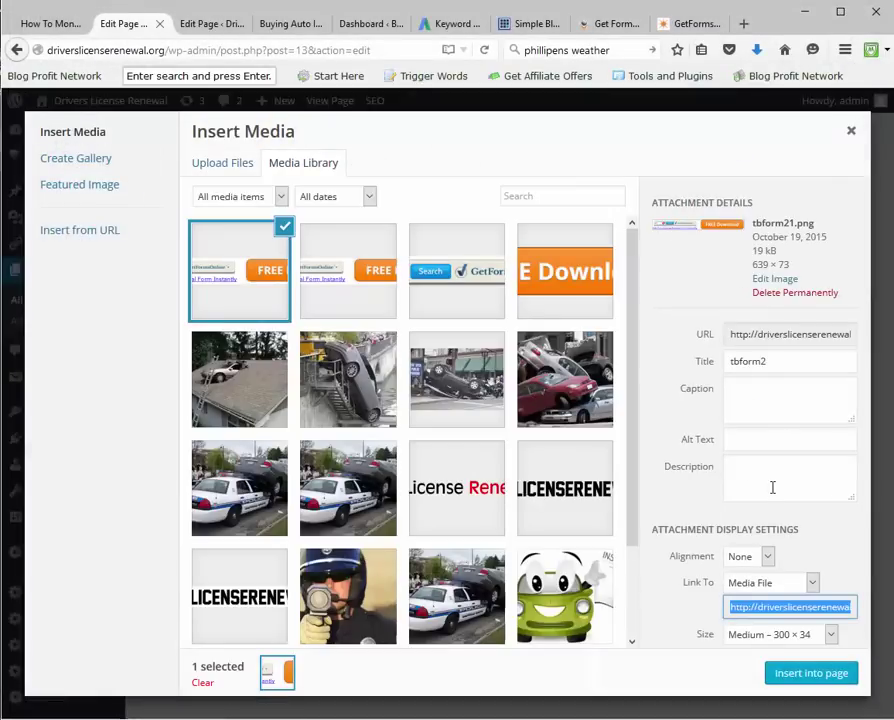
Step: Insert the uploaded banner at Full Size – 639 × 73 with the copied GetFormsOnline address as its custom link, and update the page
{"action": "left_click", "coordinate": [810, 583]}
{"action": "left_click", "coordinate": [750, 600]}
{"action": "left_click", "coordinate": [790, 634]}
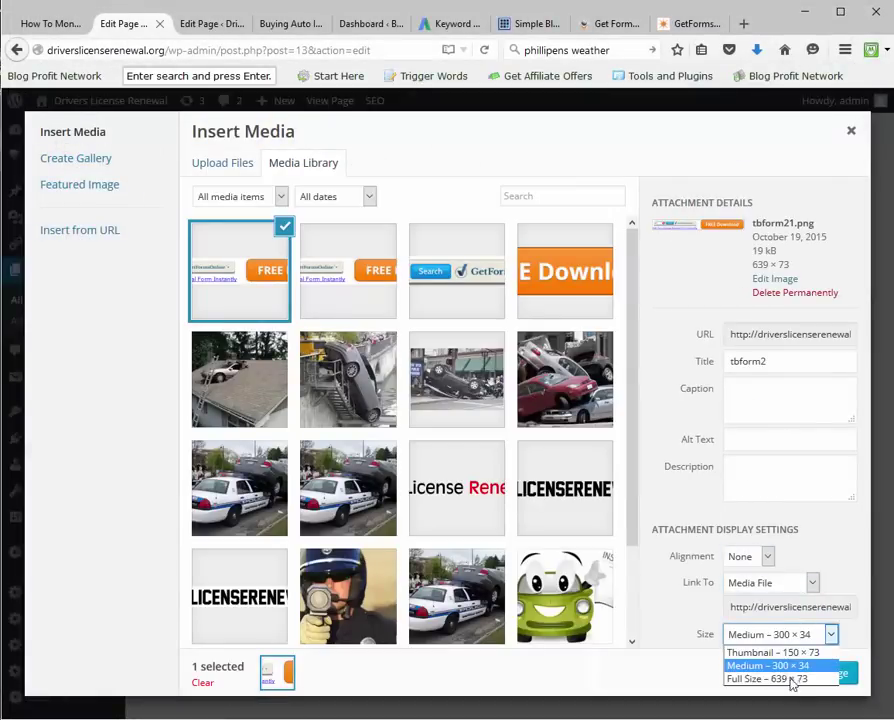
{"action": "left_click", "coordinate": [795, 679]}
{"action": "left_click", "coordinate": [738, 585]}
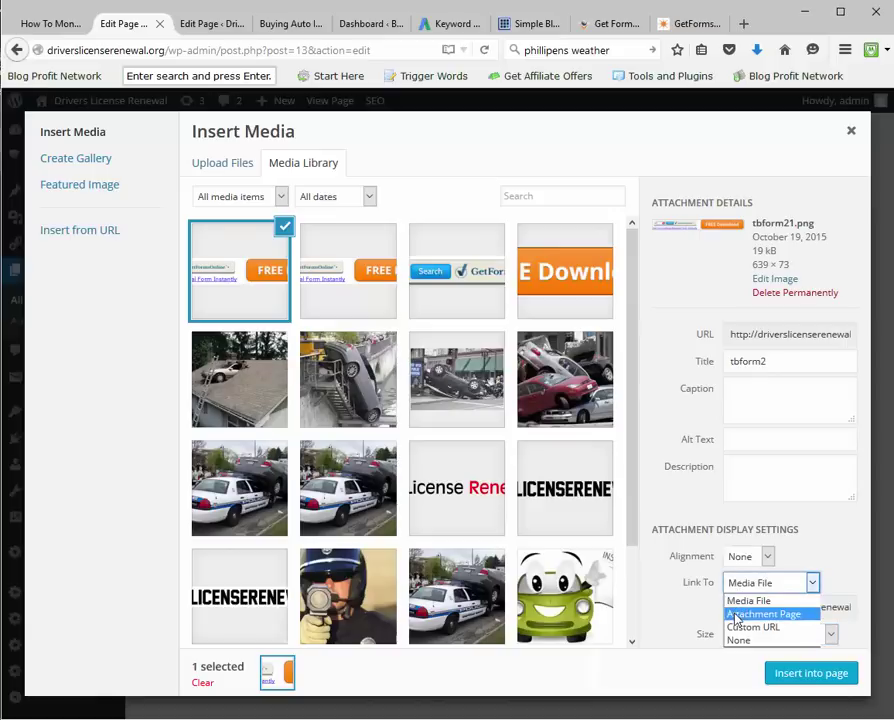
{"action": "left_click", "coordinate": [744, 626]}
{"action": "key", "text": "ctrl+v"}
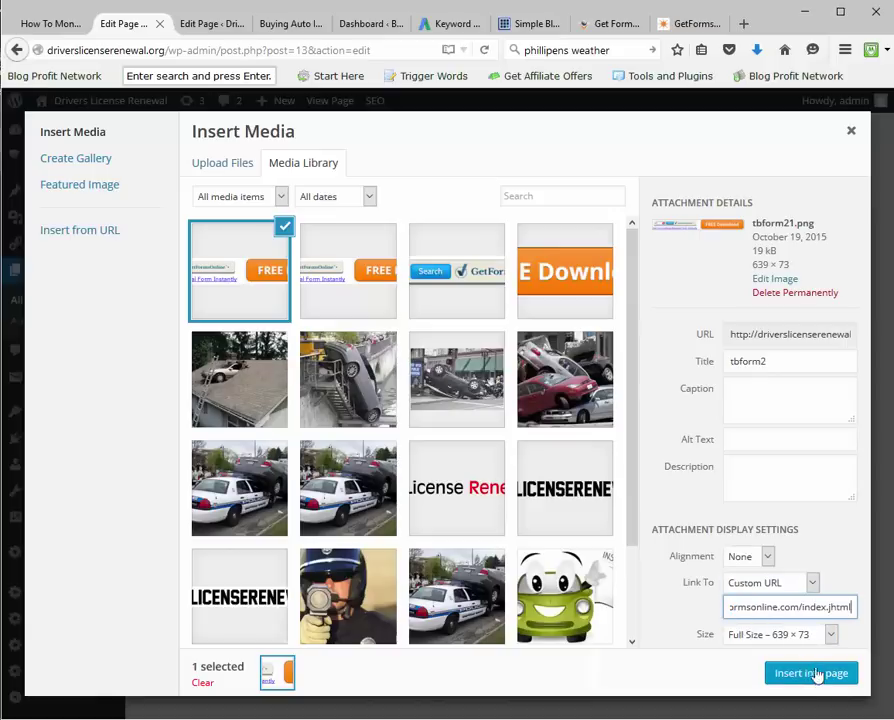
{"action": "left_click", "coordinate": [812, 673]}
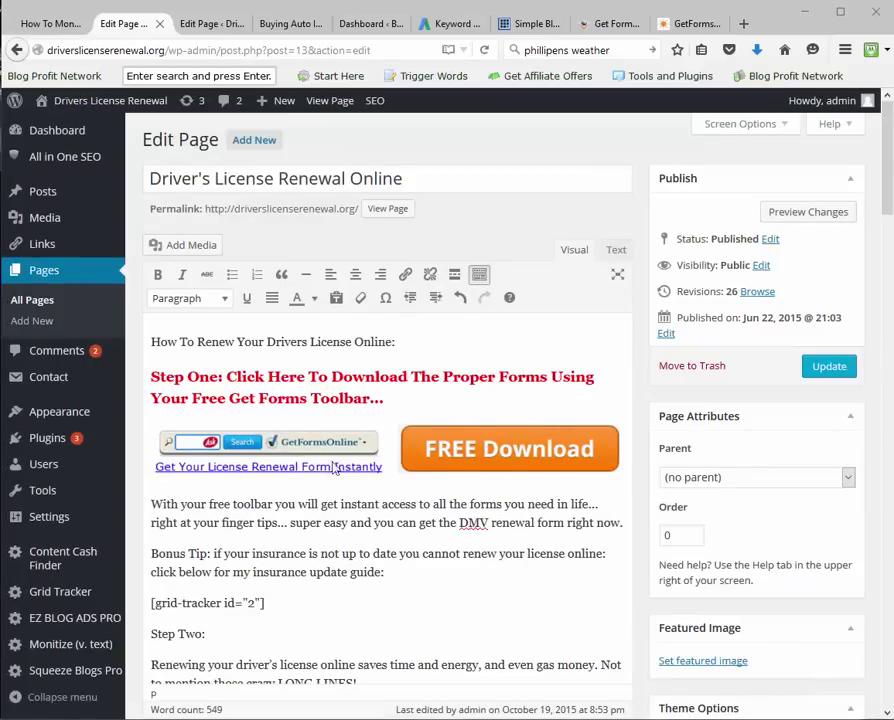
{"action": "left_click", "coordinate": [826, 372]}
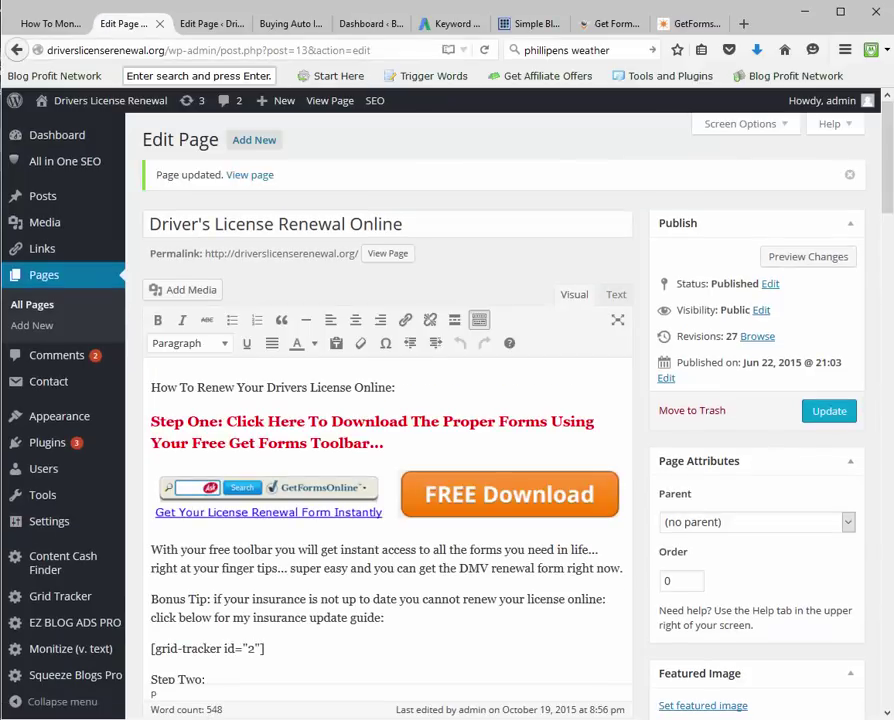
Step: View the live Driver's License Renewal Online page and test the link on its FREE Download banner
{"action": "key", "text": "ctrl+Tab"}
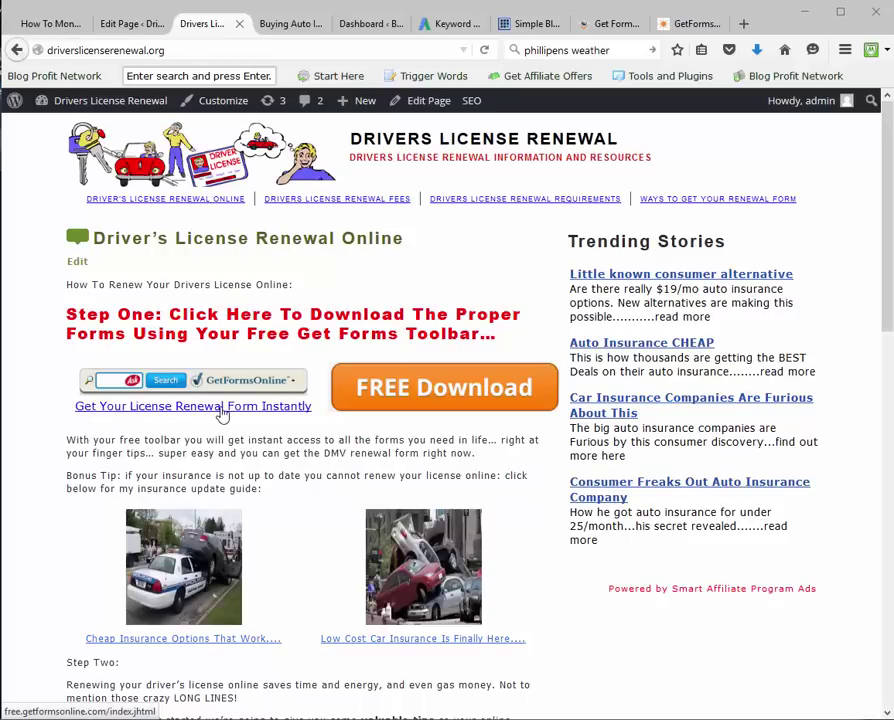
{"action": "left_click", "coordinate": [446, 400]}
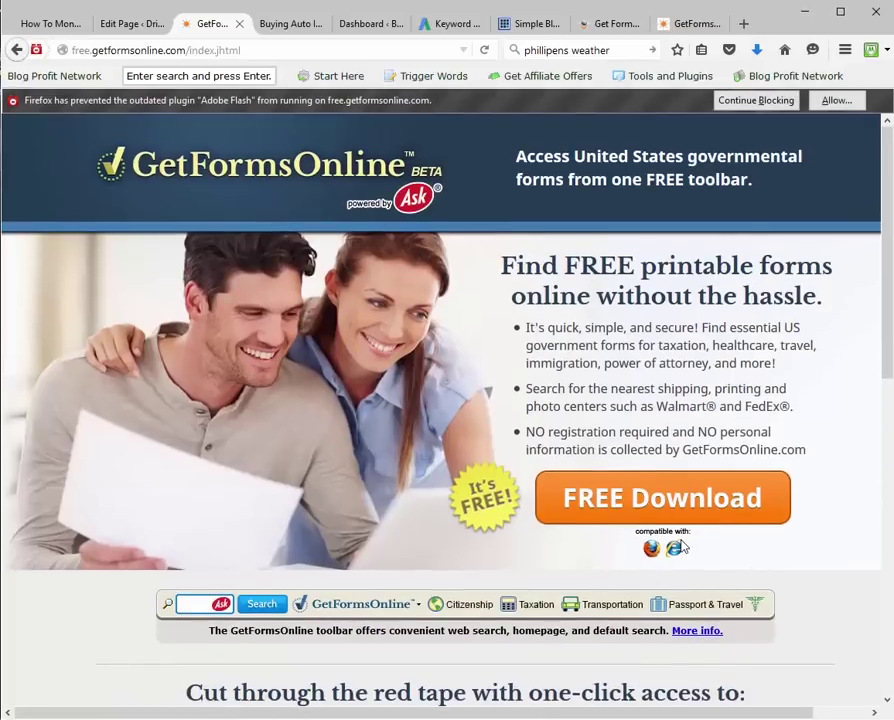
{"action": "left_click", "coordinate": [16, 49]}
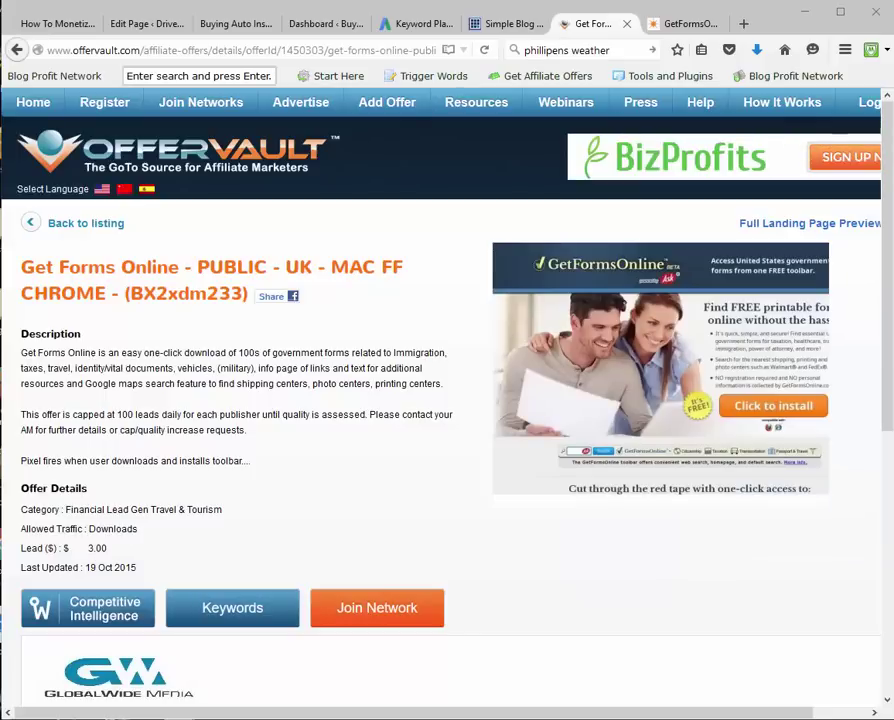
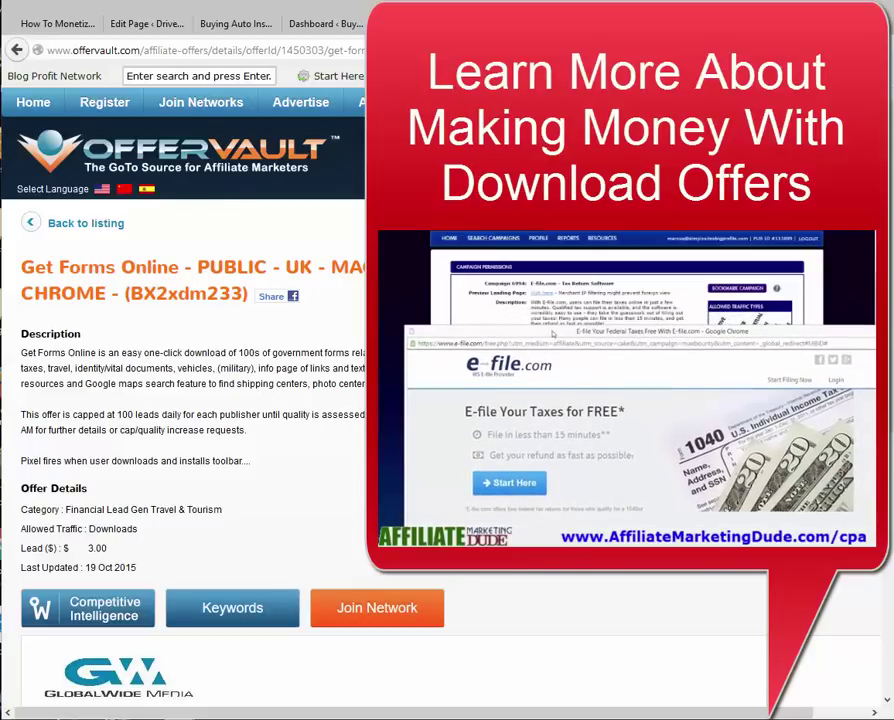
Step: Compare the live Driver's License Renewal Online page with the post listing ten ways to make a blog convert better
{"action": "left_click", "coordinate": [240, 26]}
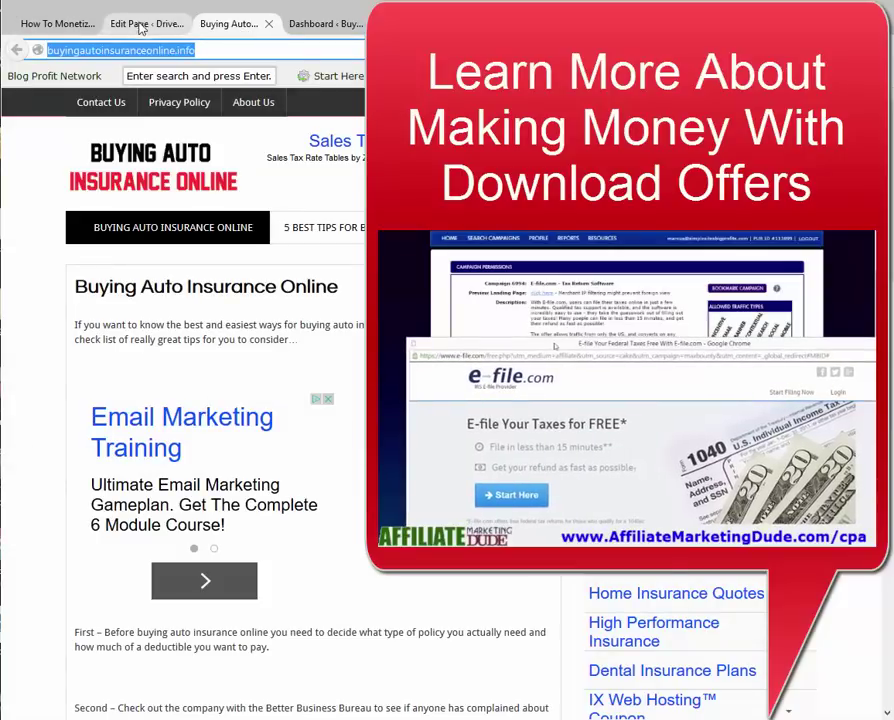
{"action": "left_click", "coordinate": [140, 24]}
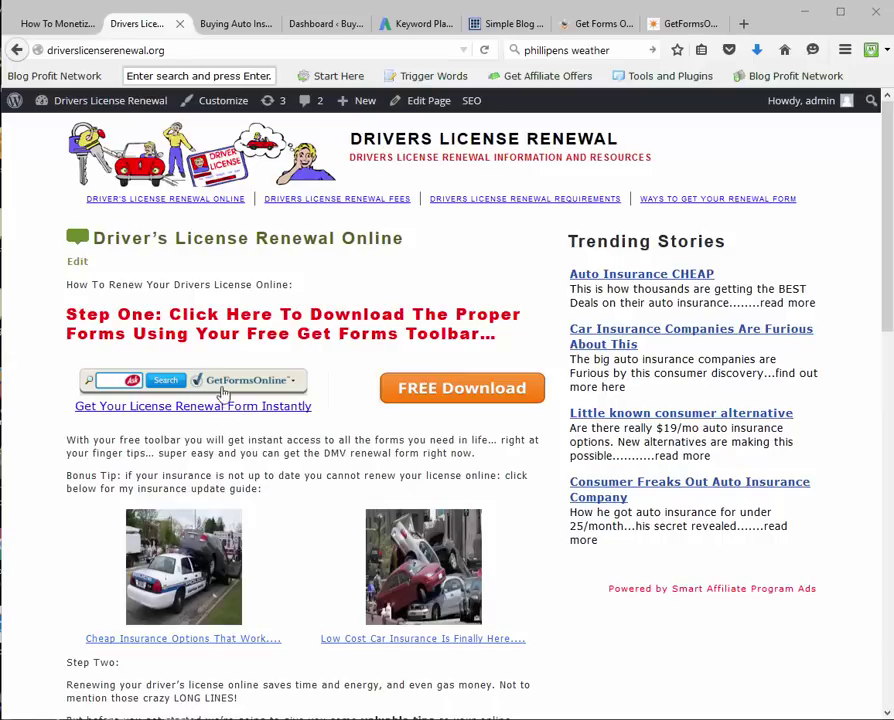
{"action": "left_click", "coordinate": [396, 389]}
{"action": "left_click", "coordinate": [42, 27]}
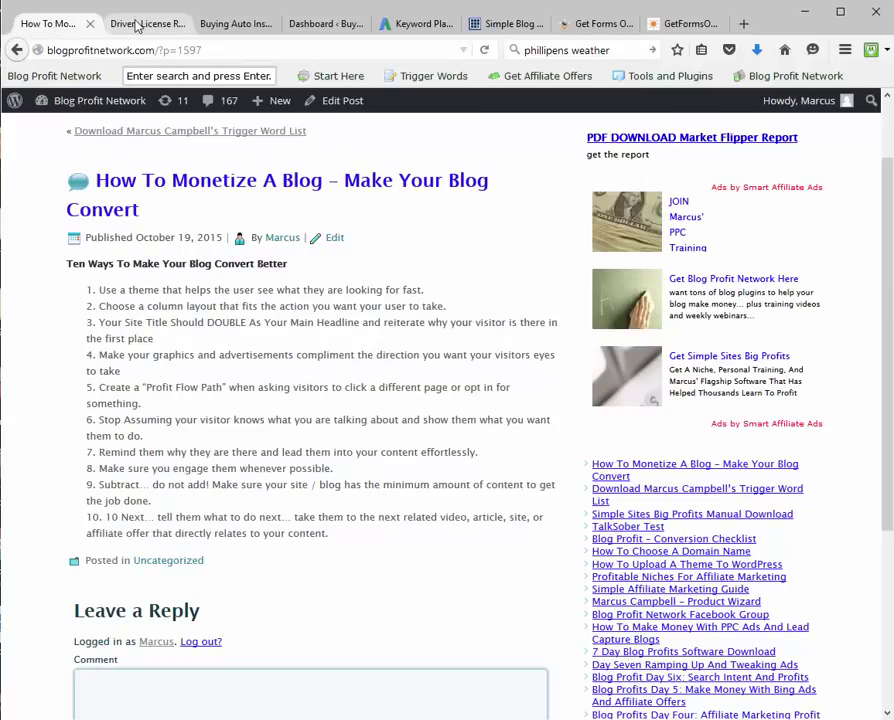
{"action": "left_click", "coordinate": [137, 26]}
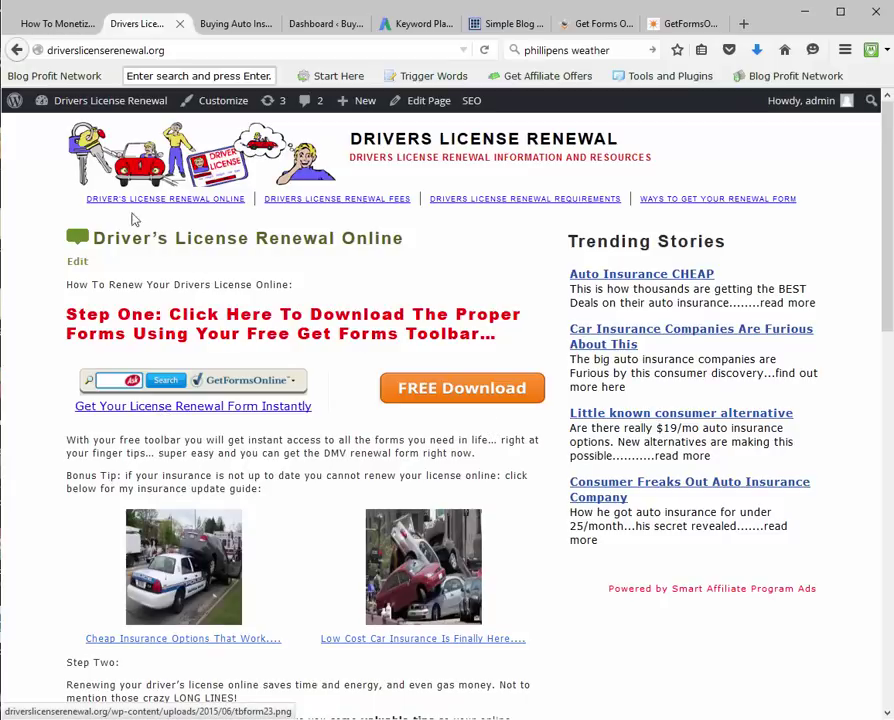
{"action": "left_click", "coordinate": [40, 22]}
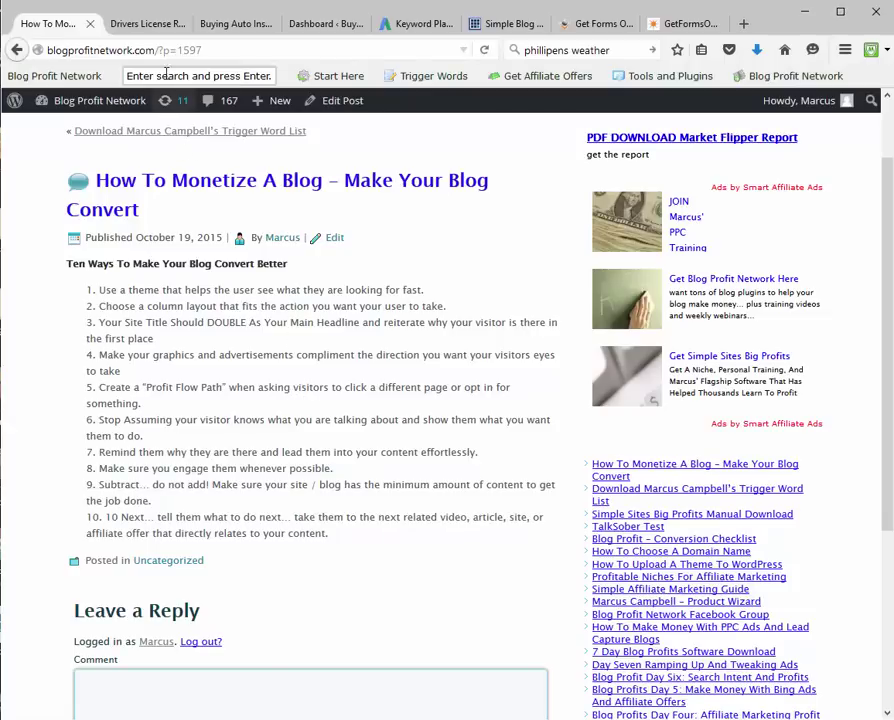
{"action": "left_click", "coordinate": [107, 20]}
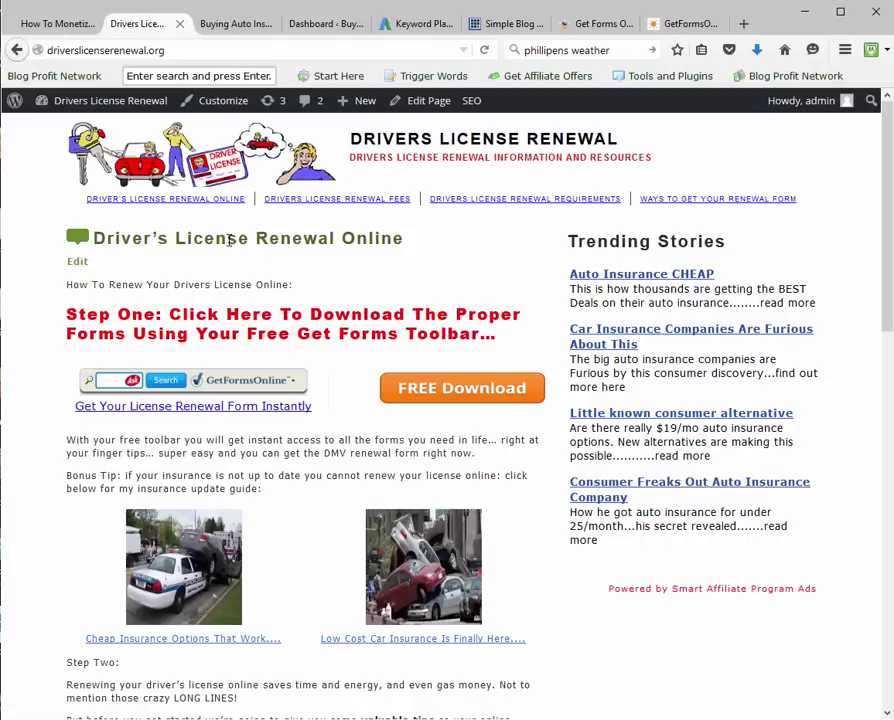
Step: Open Squeeze Blogs Pro from the Drivers License Renewal dashboard and examine its dropdown and custom search tools
{"action": "mouse_move", "coordinate": [82, 104]}
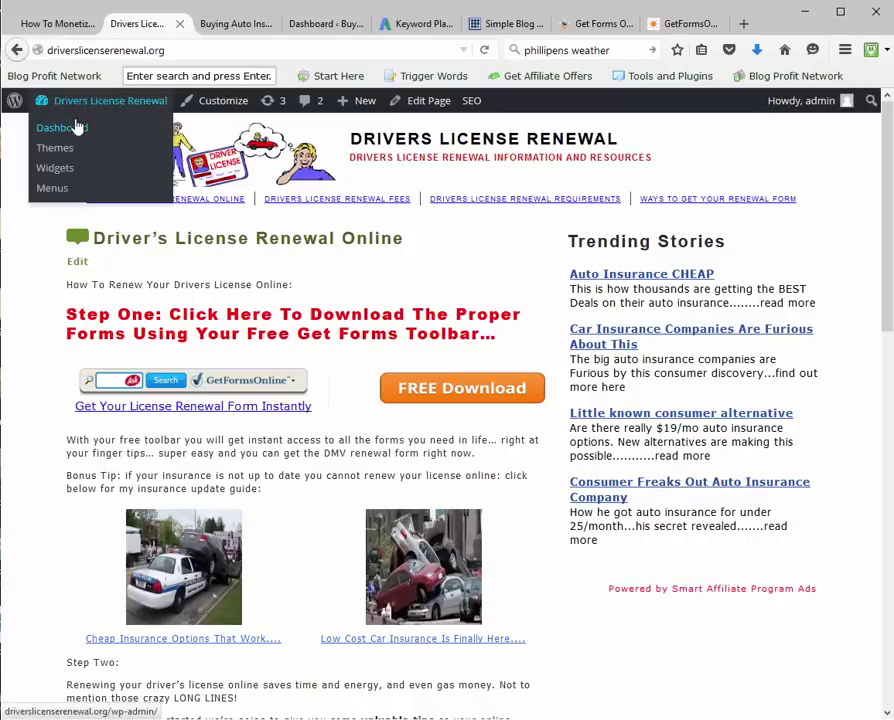
{"action": "left_click", "coordinate": [76, 127]}
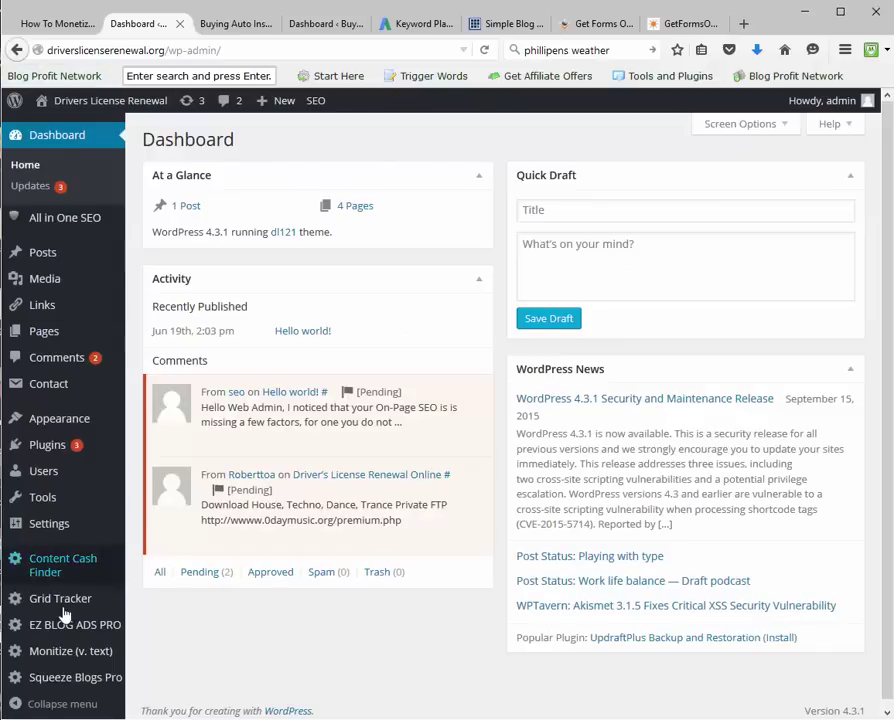
{"action": "mouse_move", "coordinate": [68, 612]}
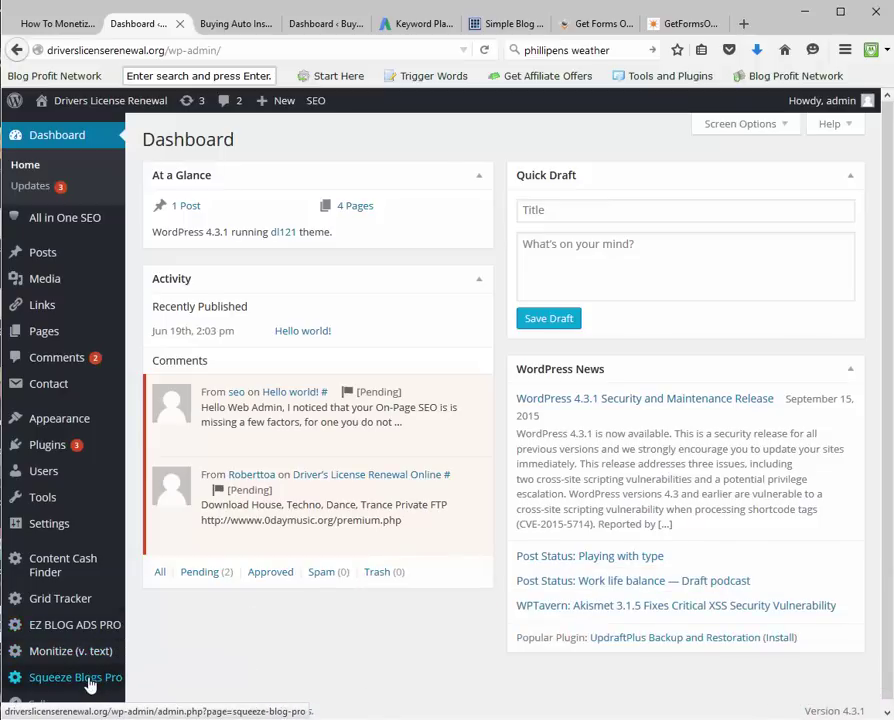
{"action": "left_click", "coordinate": [122, 670]}
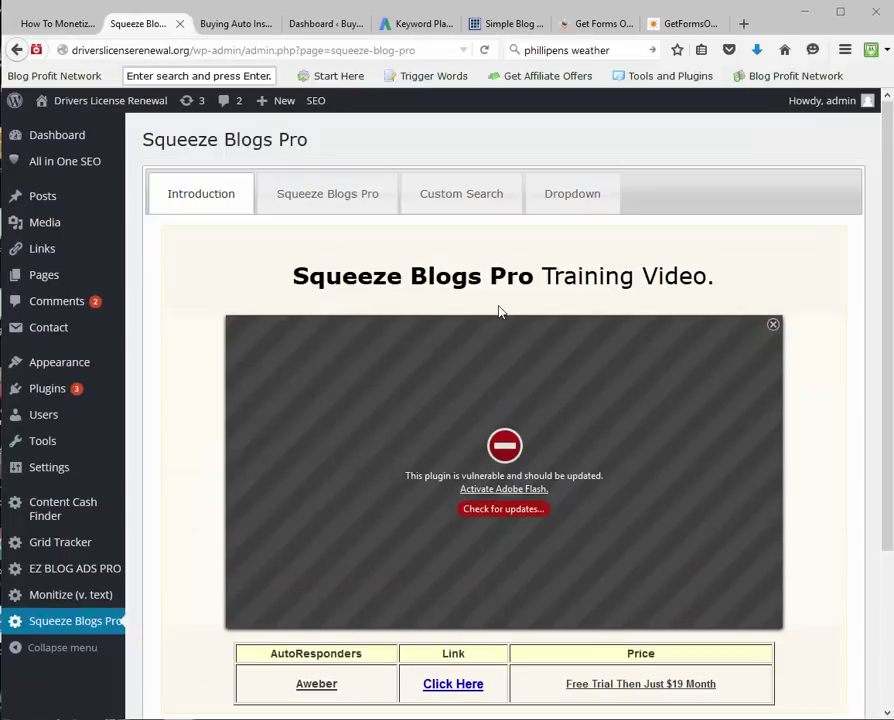
{"action": "left_click", "coordinate": [570, 200]}
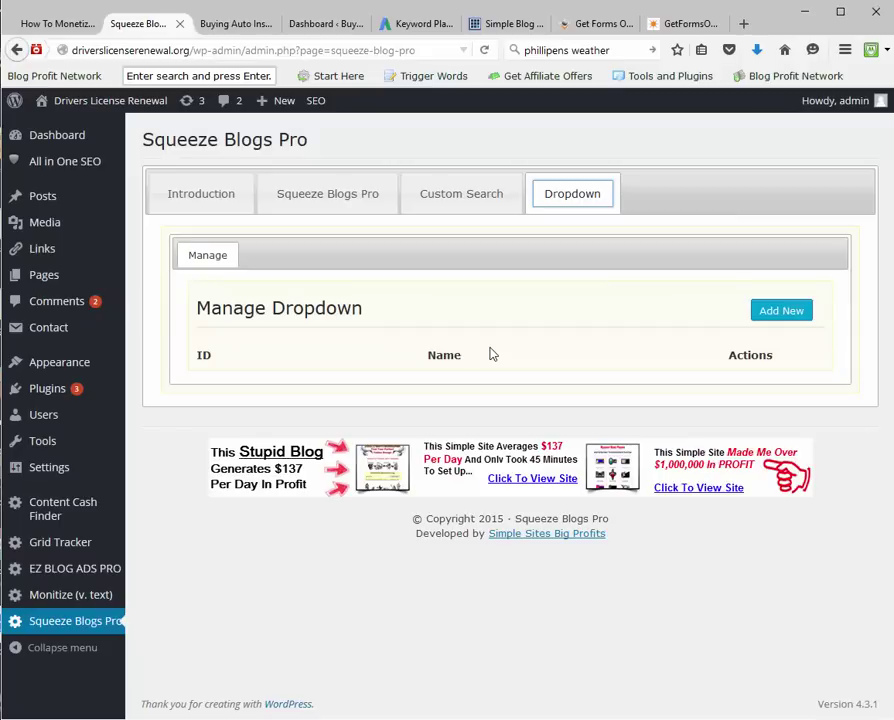
{"action": "left_click", "coordinate": [485, 200]}
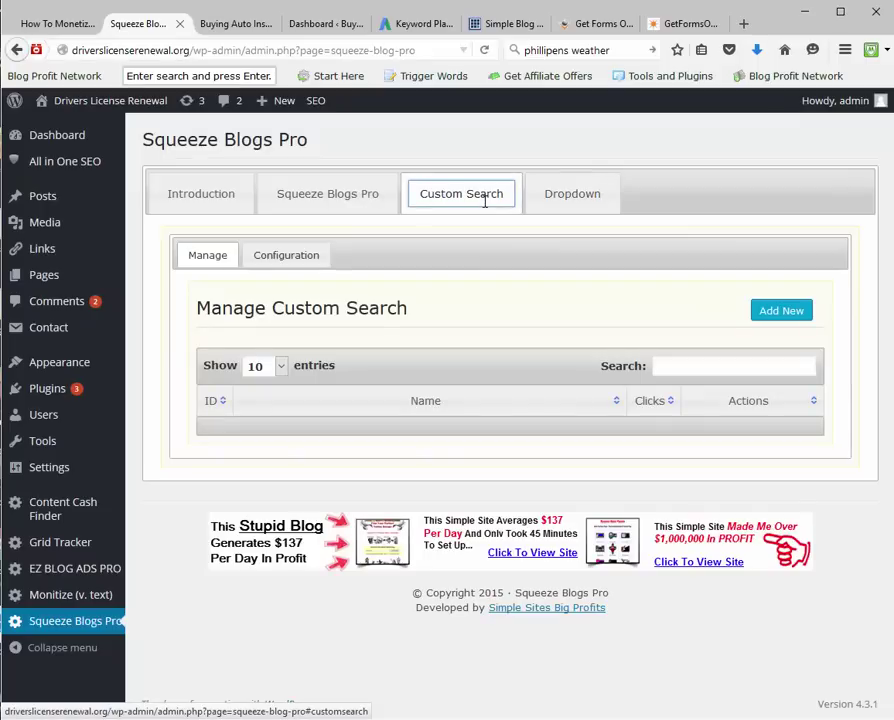
Step: Start a new Squeeze Blogs Pro dropdown with Choose State as both its name and its default value
{"action": "left_click", "coordinate": [567, 195]}
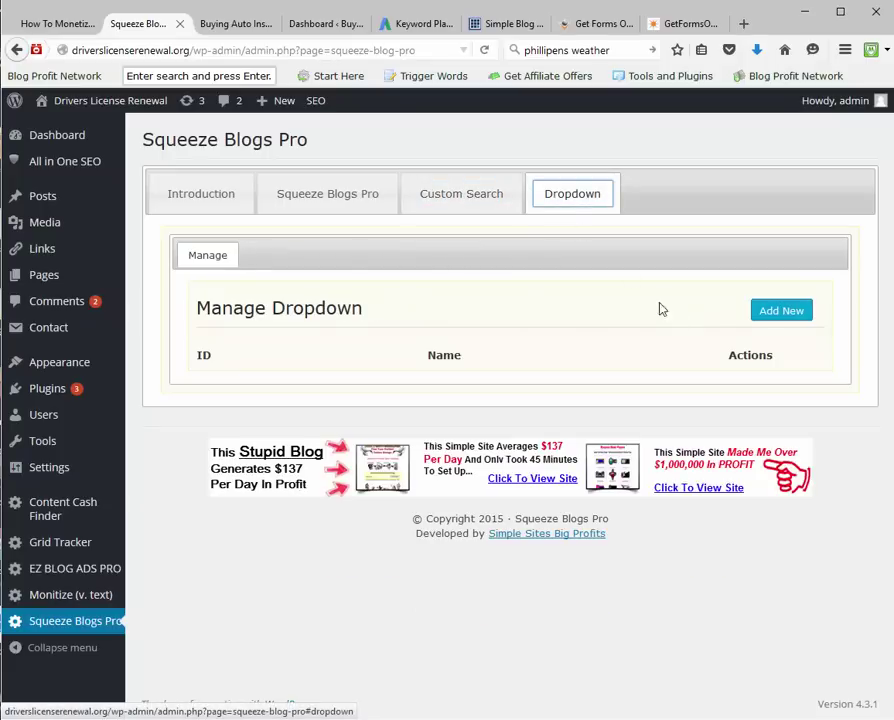
{"action": "left_click", "coordinate": [770, 313]}
{"action": "scroll", "coordinate": [760, 322], "scroll_direction": "down", "scroll_amount": 1}
{"action": "scroll", "coordinate": [742, 323], "scroll_direction": "down", "scroll_amount": 2}
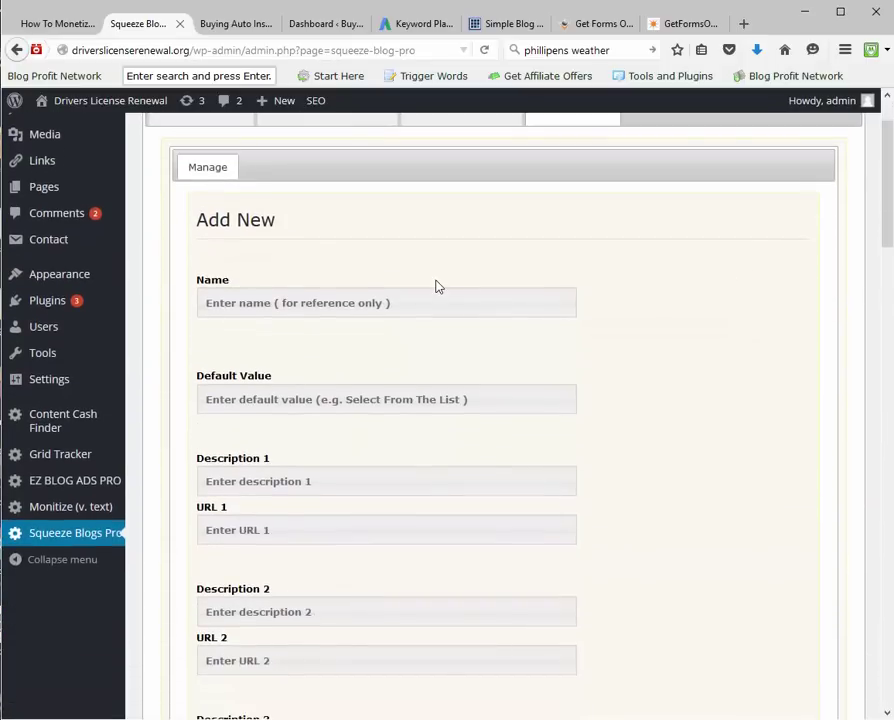
{"action": "left_click", "coordinate": [433, 297]}
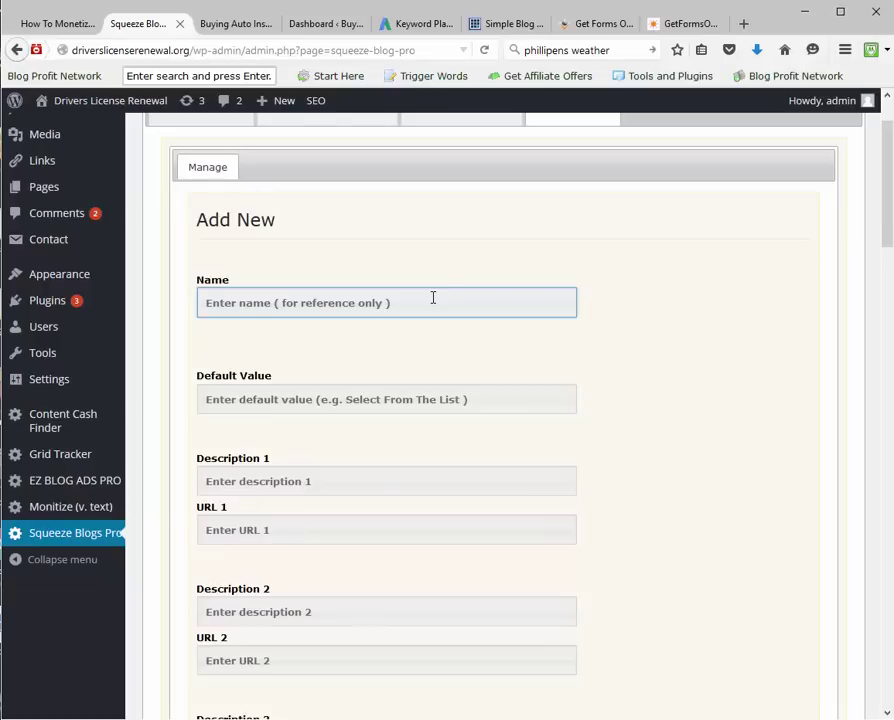
{"action": "type", "text": "Choose Stat"}
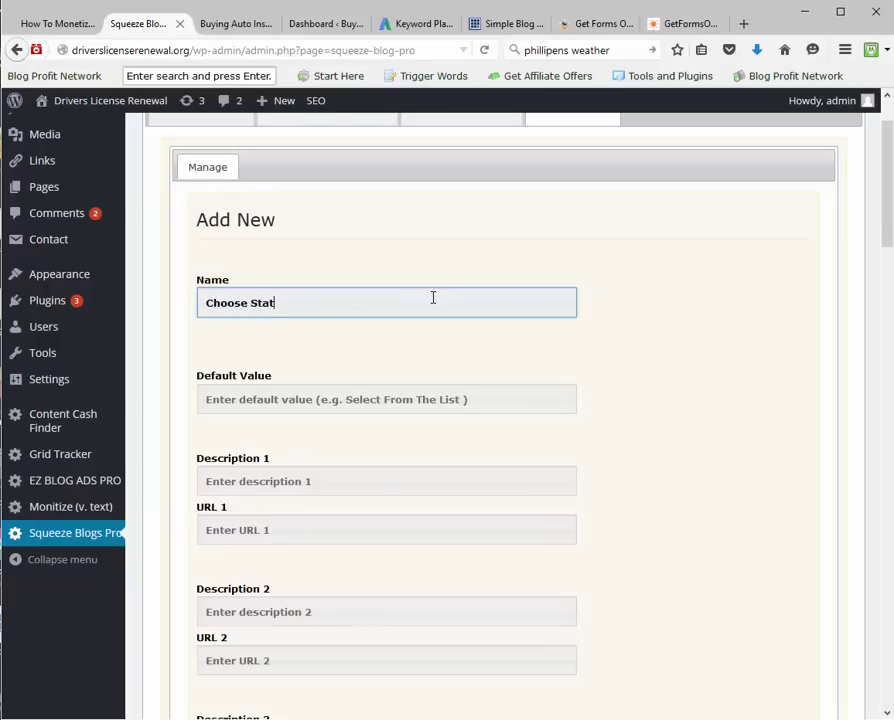
{"action": "type", "text": "e"}
{"action": "left_click", "coordinate": [417, 401]}
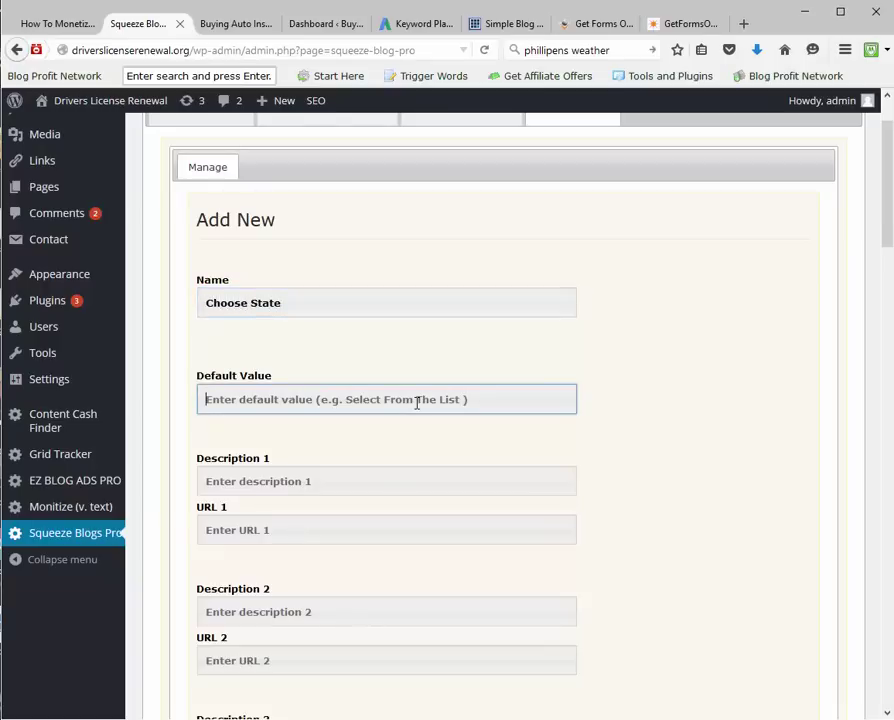
{"action": "type", "text": "Choose State"}
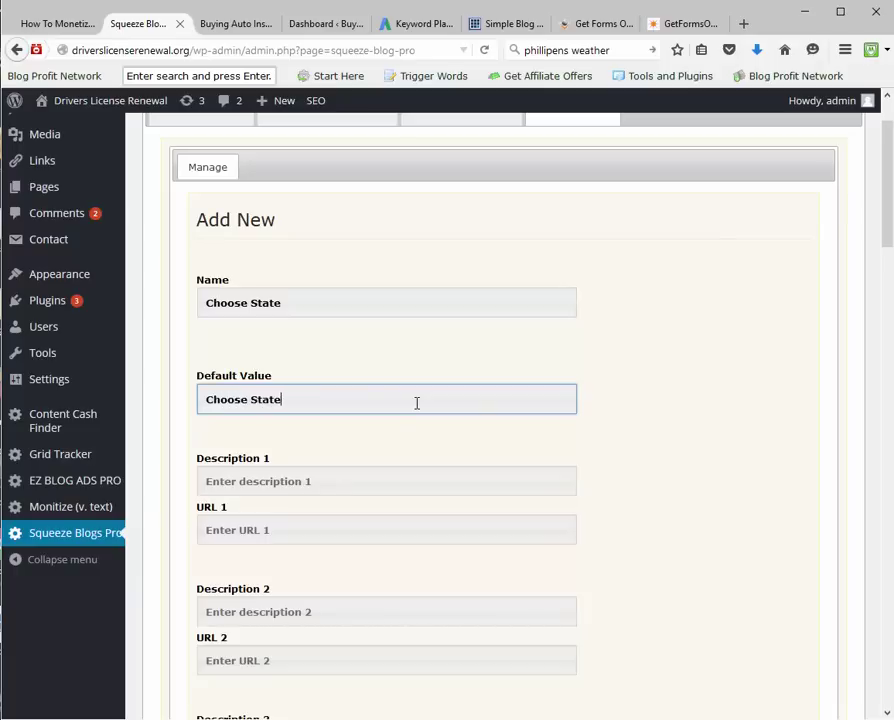
Step: Enter CA as the dropdown's first description and take the buyingautoinsuranceonline.info address for its URL
{"action": "key", "text": "Tab"}
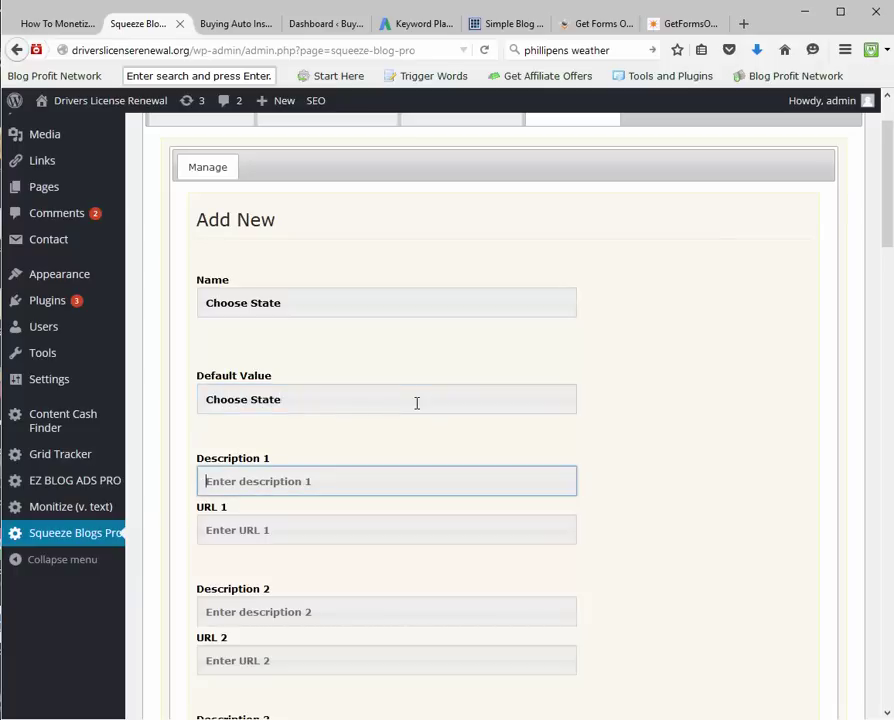
{"action": "type", "text": "CA"}
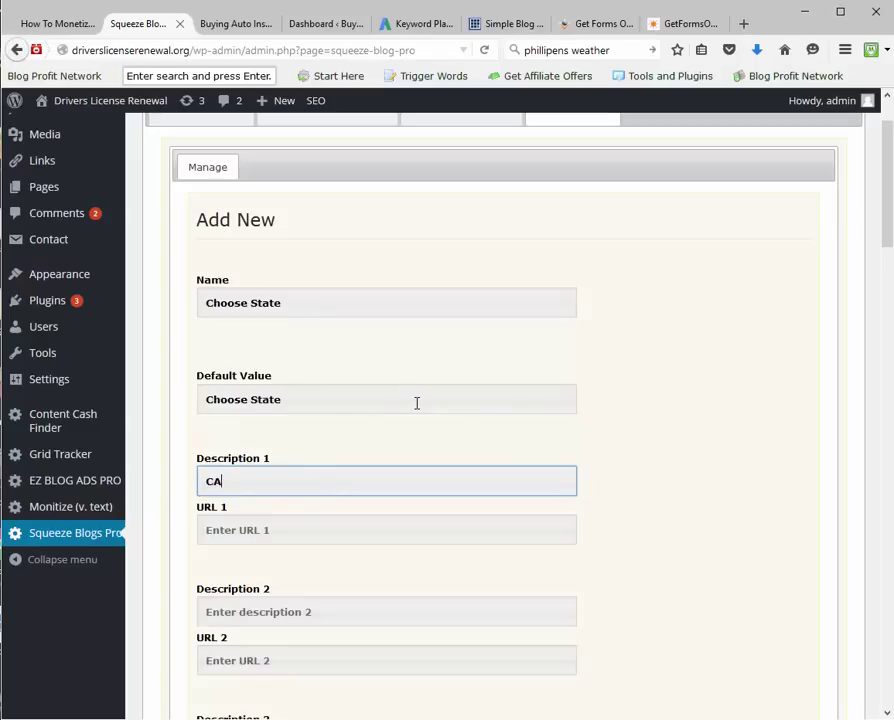
{"action": "key", "text": "Tab"}
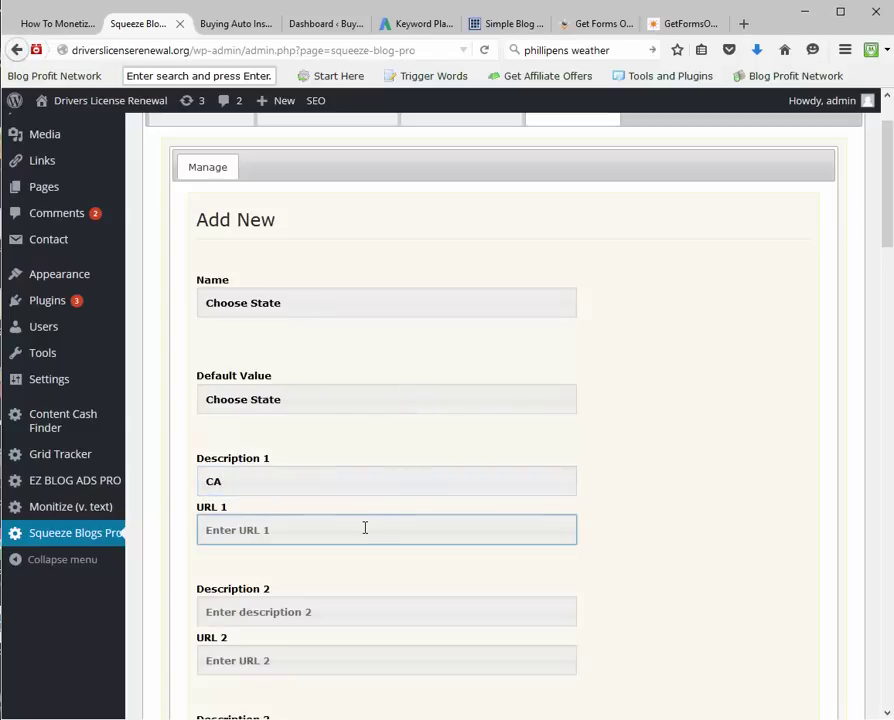
{"action": "left_click", "coordinate": [240, 23]}
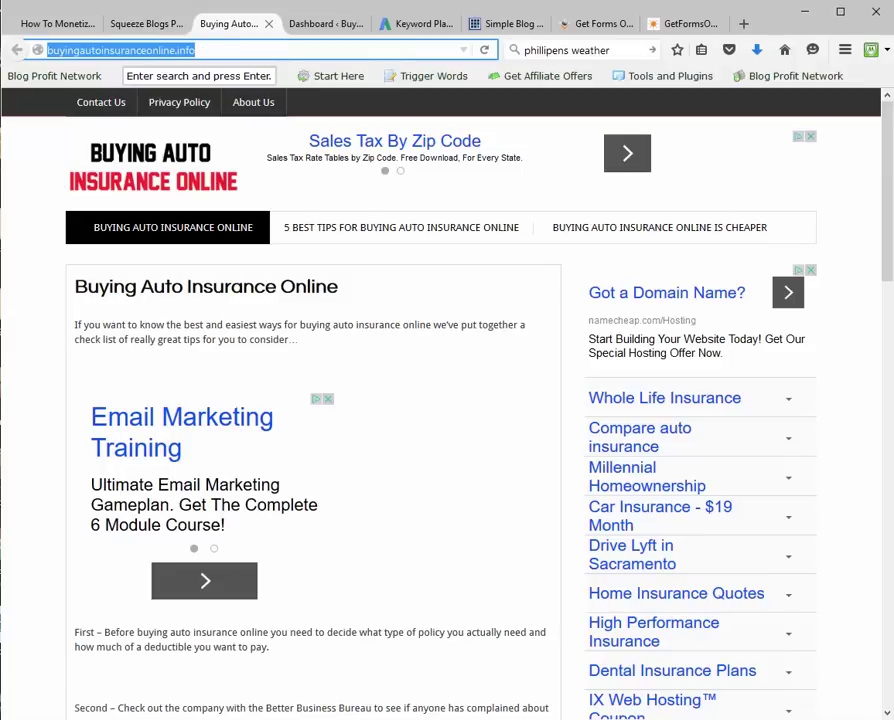
{"action": "key", "text": "ctrl+shift+Tab"}
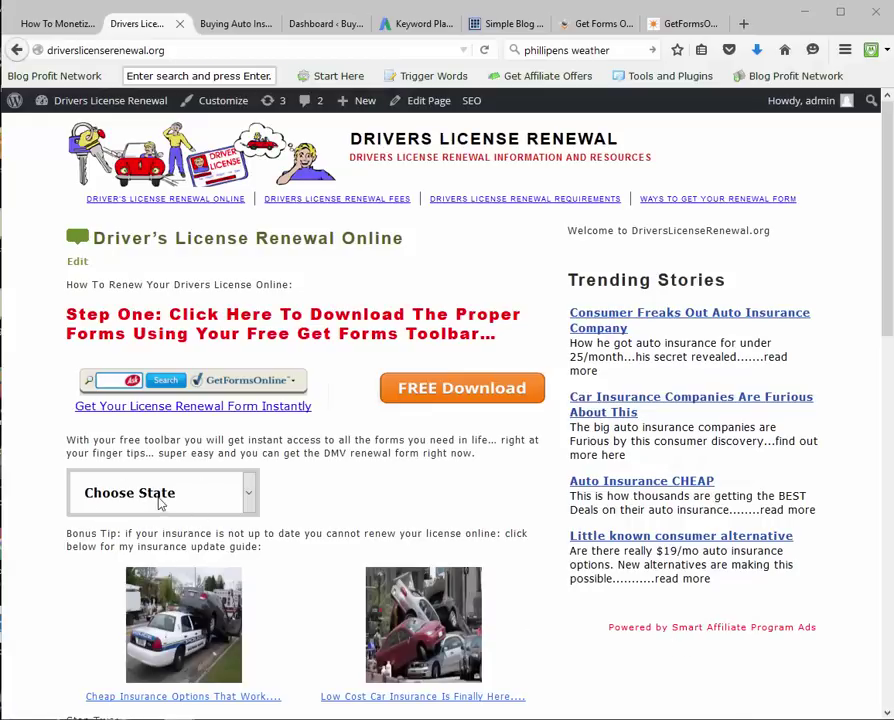
Step: Test the Choose State dropdown on the live page by choosing CA, and view the page it opens
{"action": "left_click", "coordinate": [121, 505]}
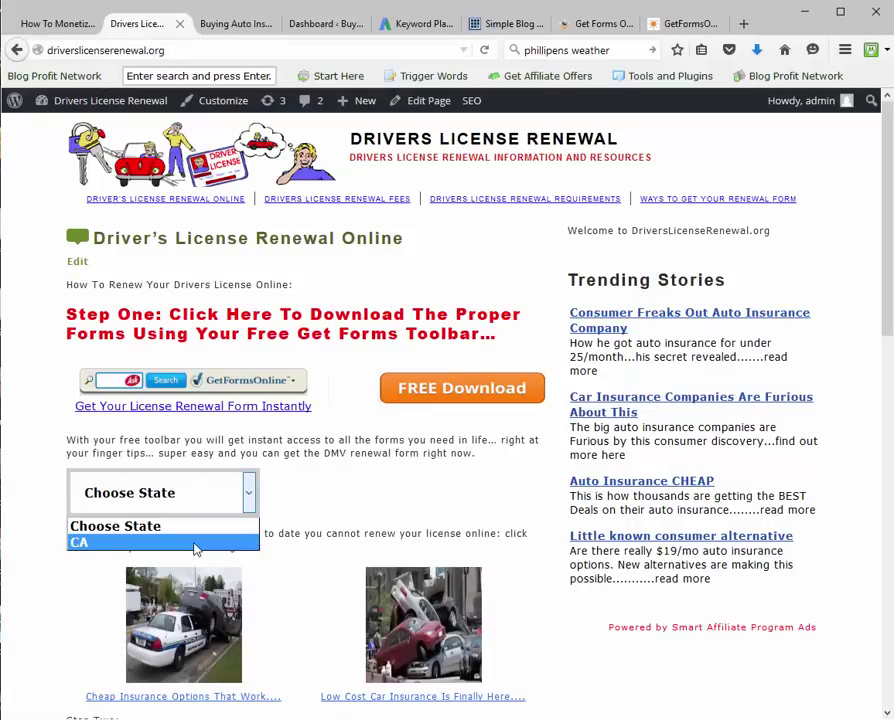
{"action": "left_click", "coordinate": [195, 542]}
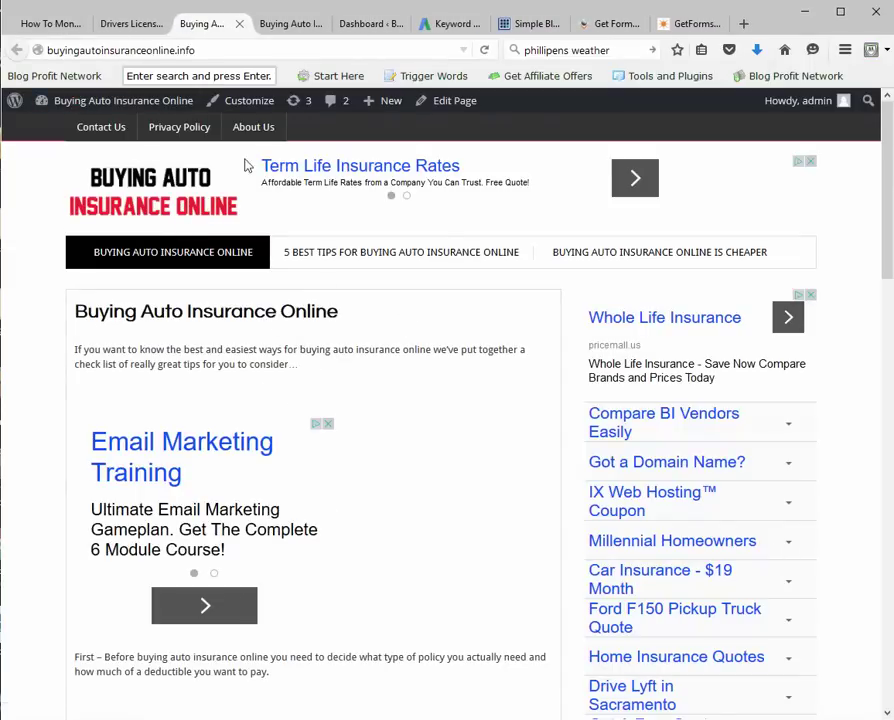
{"action": "left_click", "coordinate": [145, 25]}
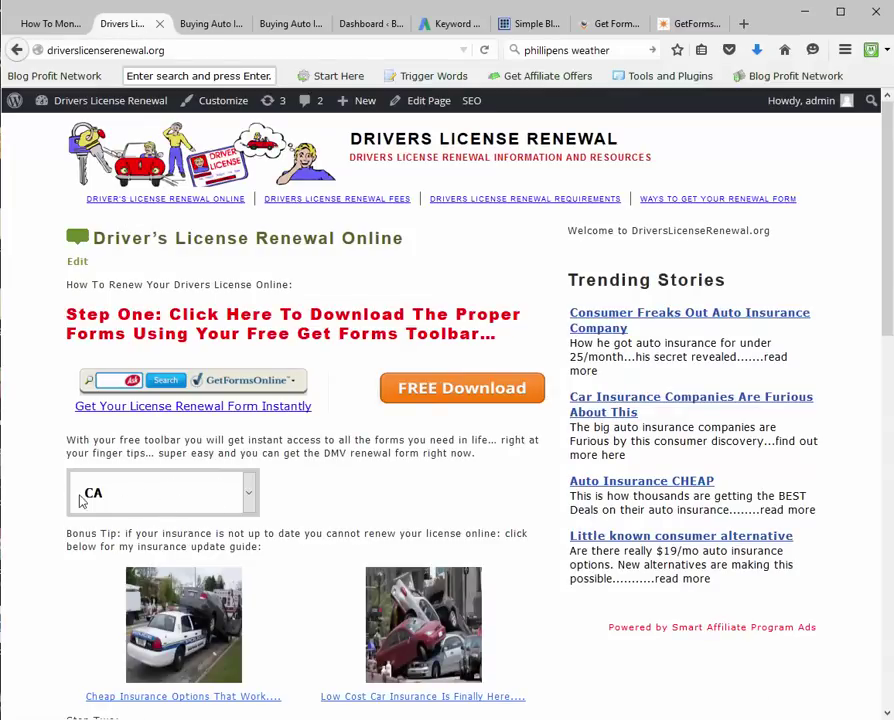
{"action": "left_click", "coordinate": [199, 28]}
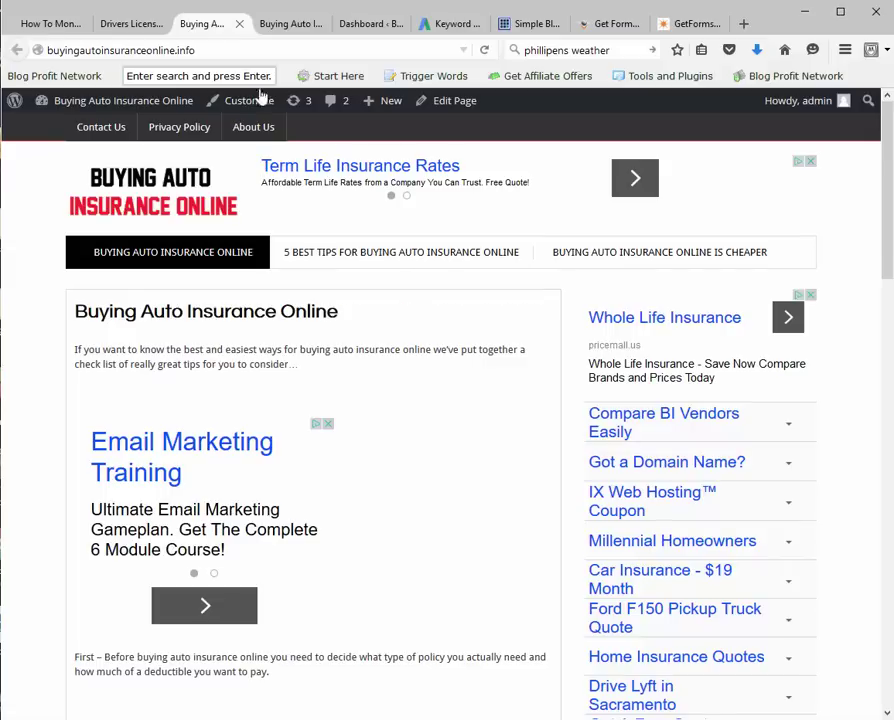
{"action": "left_click", "coordinate": [114, 24]}
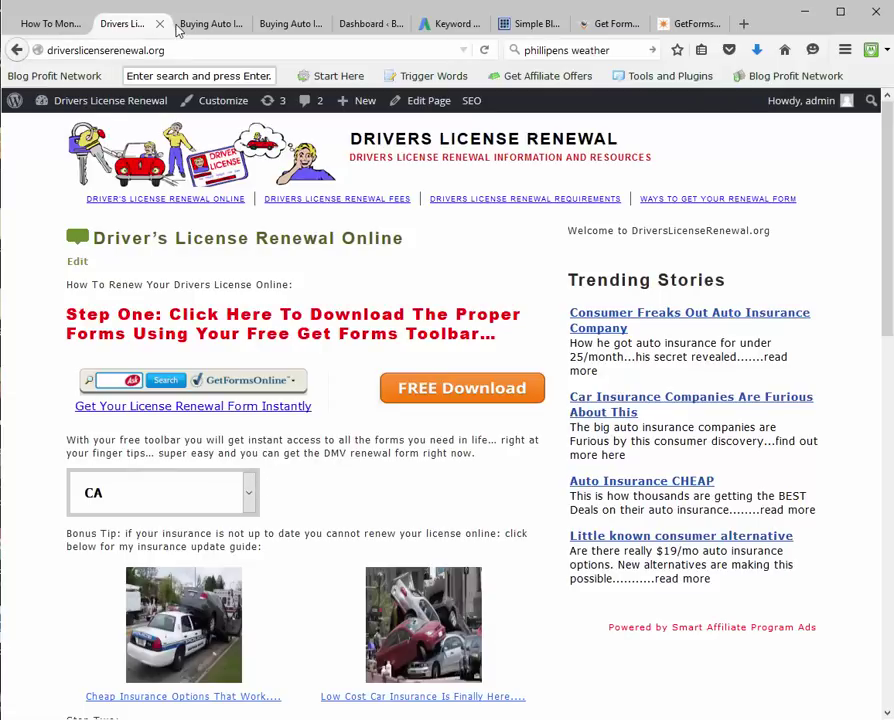
Step: Open Squeeze Blogs Pro from the Drivers License Renewal dashboard and start a new custom search named INSURANCE
{"action": "mouse_move", "coordinate": [110, 100]}
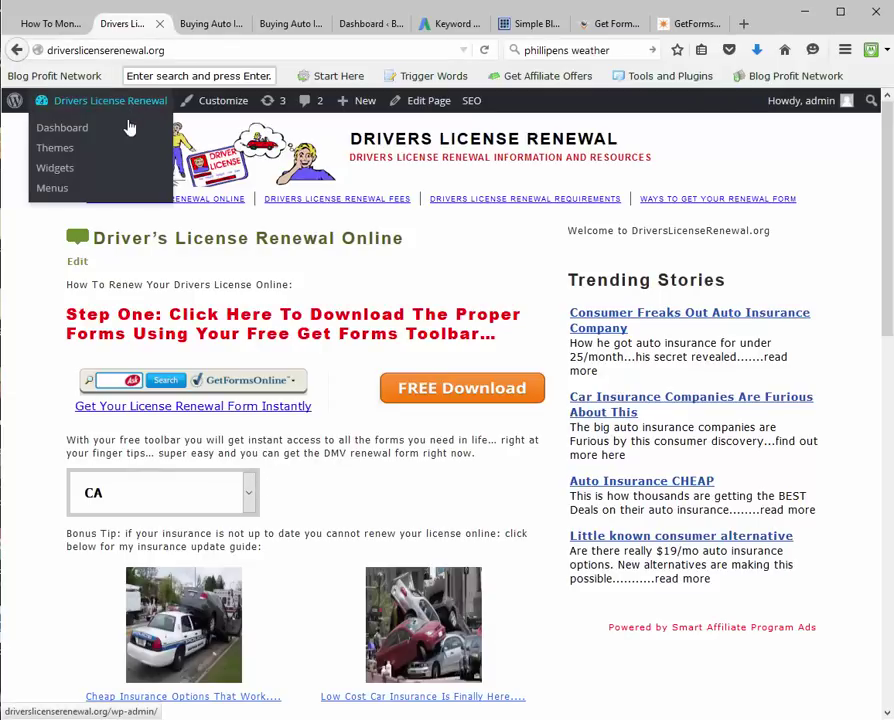
{"action": "left_click", "coordinate": [122, 130]}
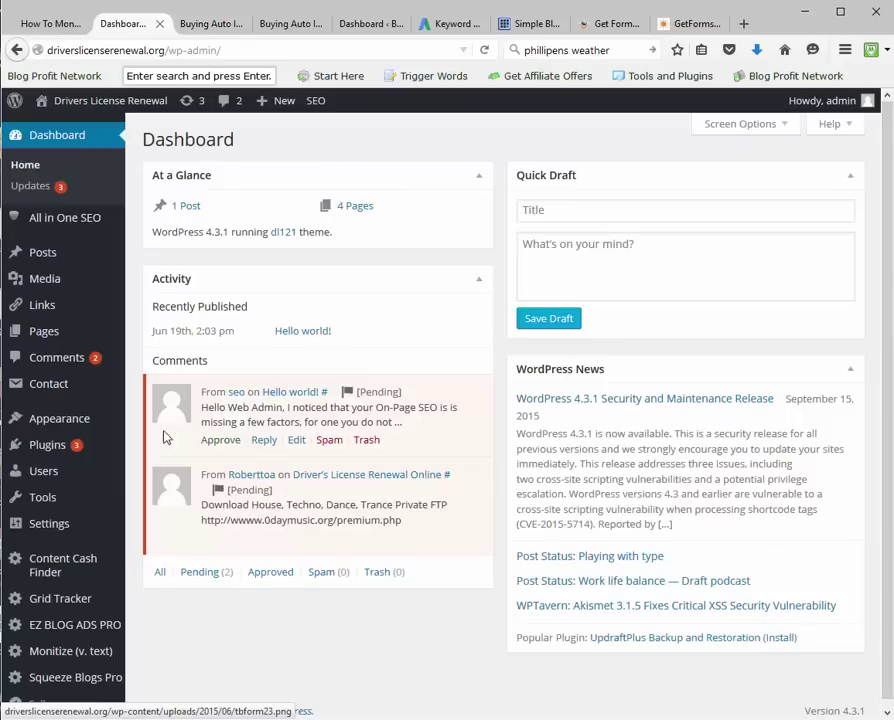
{"action": "mouse_move", "coordinate": [57, 612]}
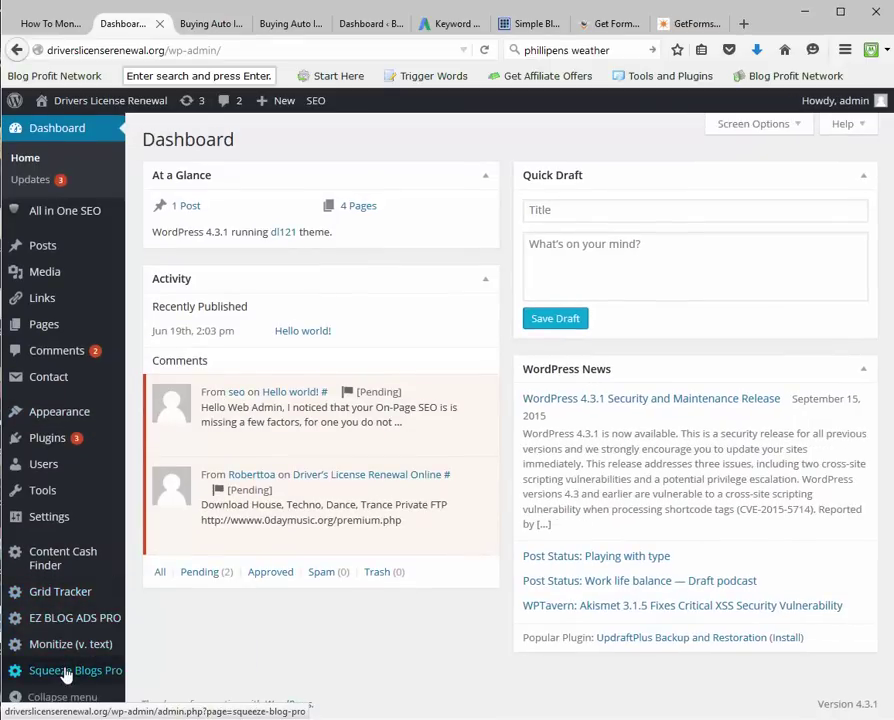
{"action": "left_click", "coordinate": [80, 676]}
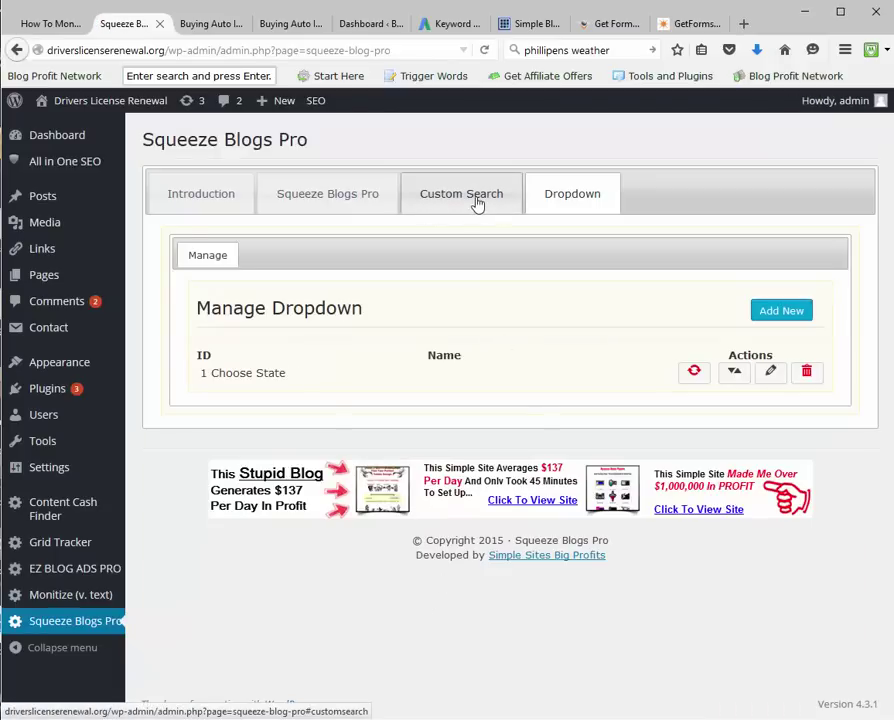
{"action": "left_click", "coordinate": [477, 203]}
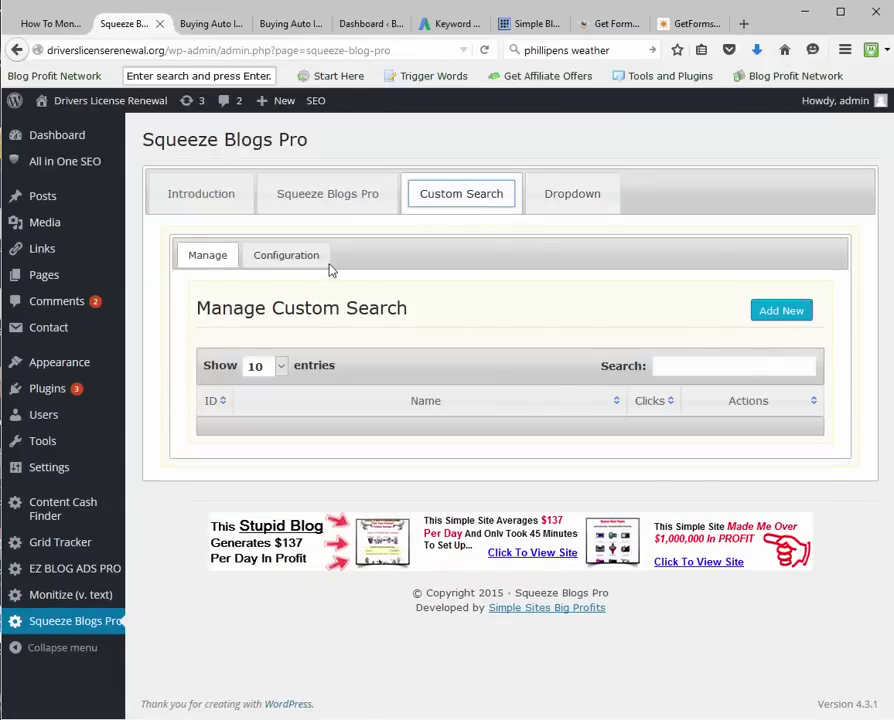
{"action": "left_click", "coordinate": [767, 315]}
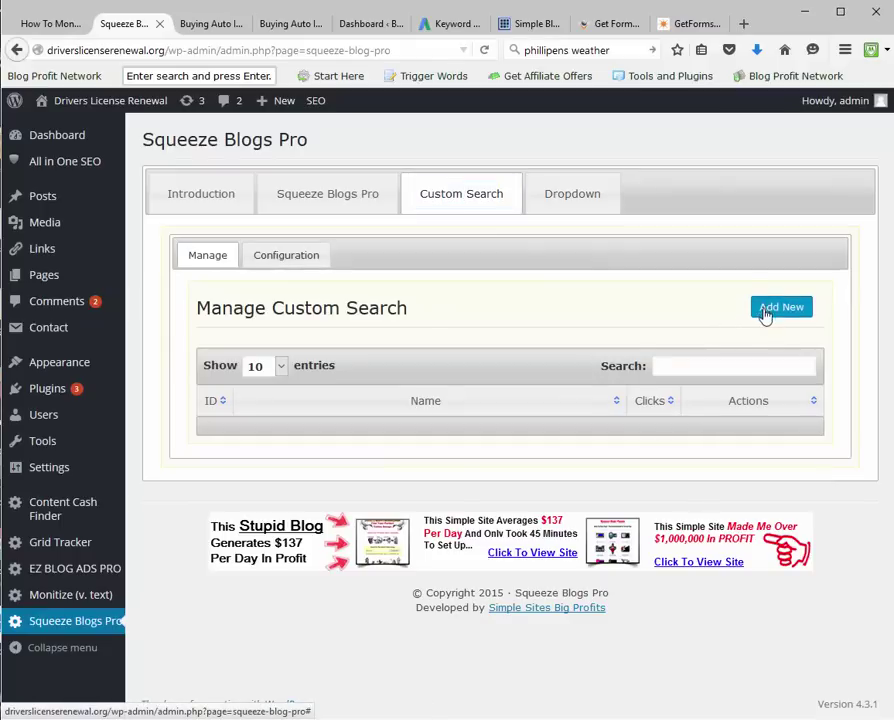
{"action": "left_click", "coordinate": [424, 385]}
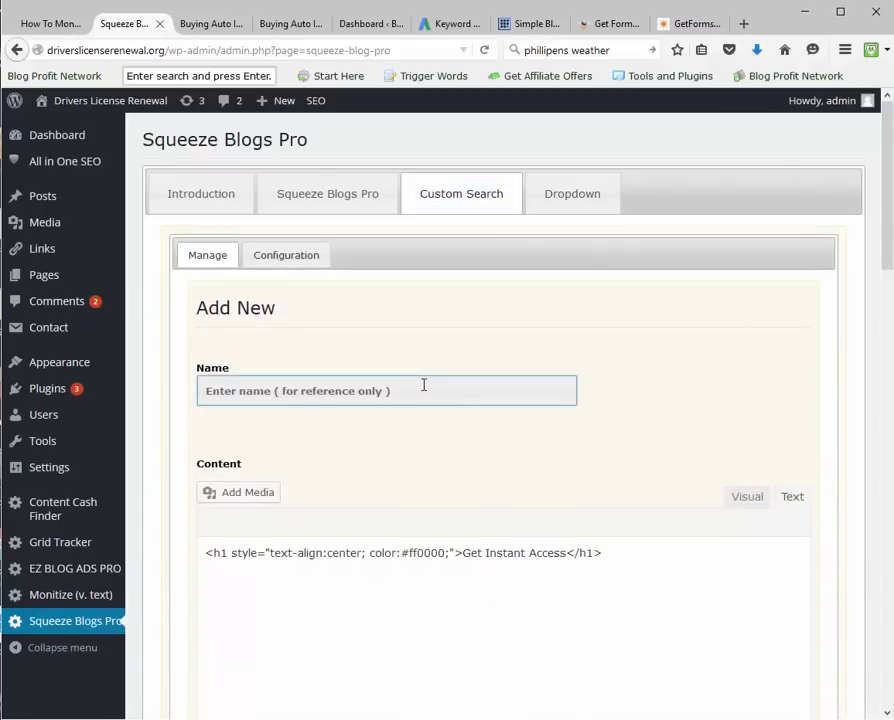
{"action": "type", "text": "INSURANCE"}
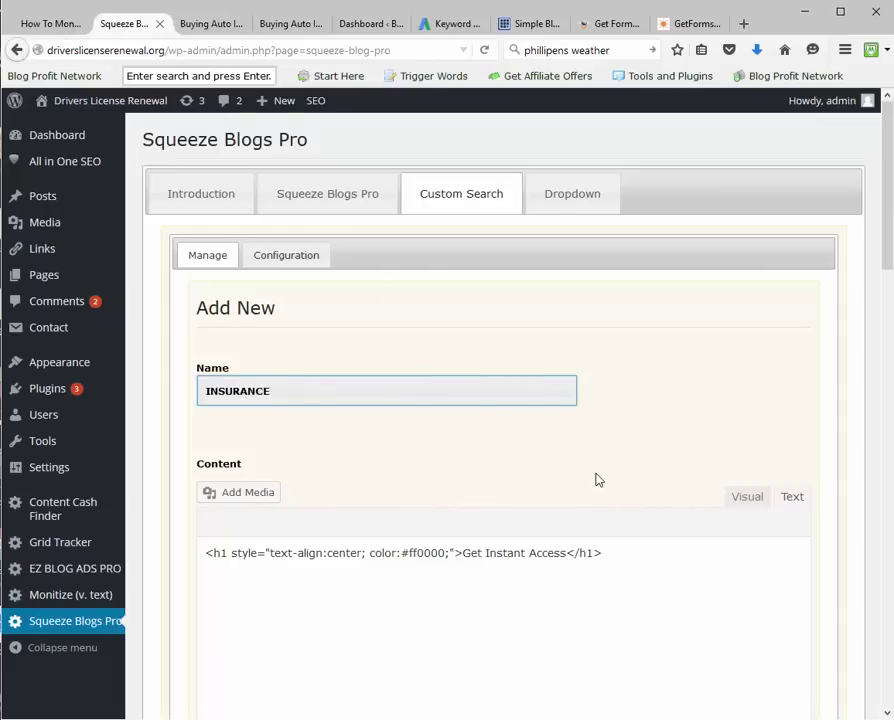
{"action": "scroll", "coordinate": [533, 342], "scroll_direction": "down", "scroll_amount": 3}
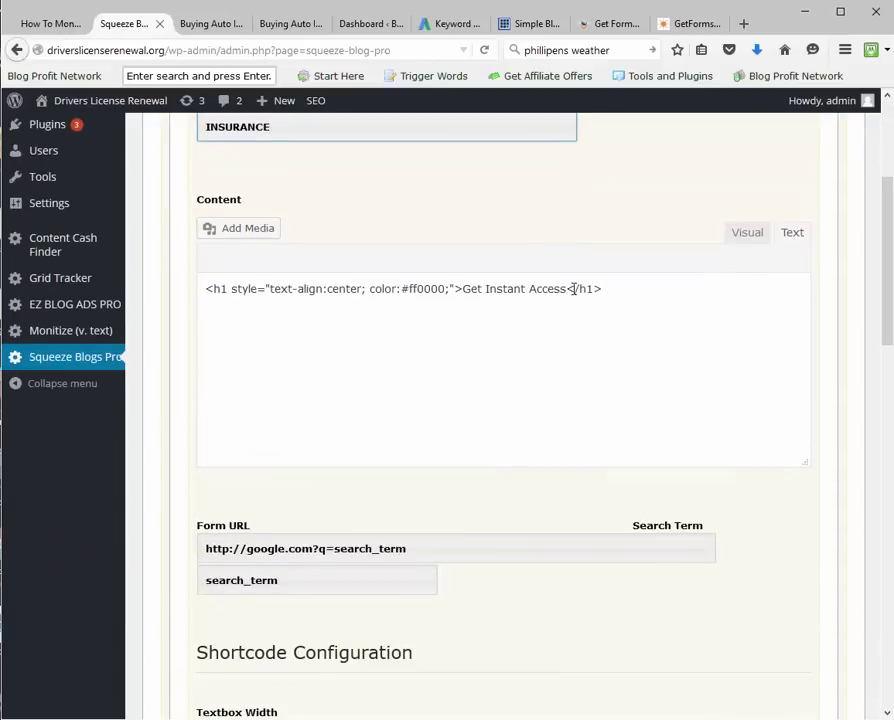
{"action": "left_click", "coordinate": [758, 238]}
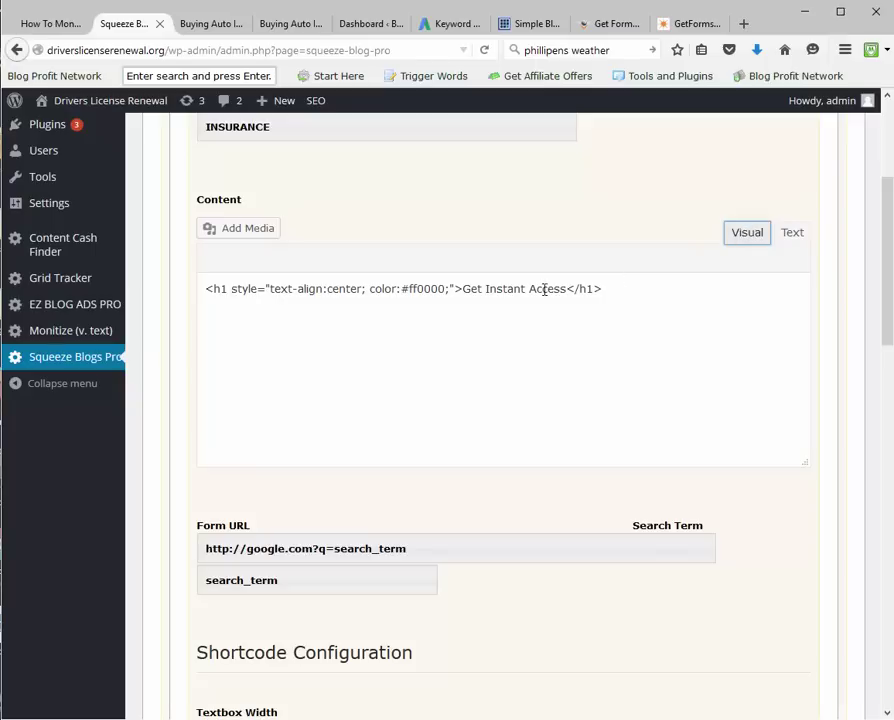
{"action": "scroll", "coordinate": [478, 458], "scroll_direction": "down", "scroll_amount": 1}
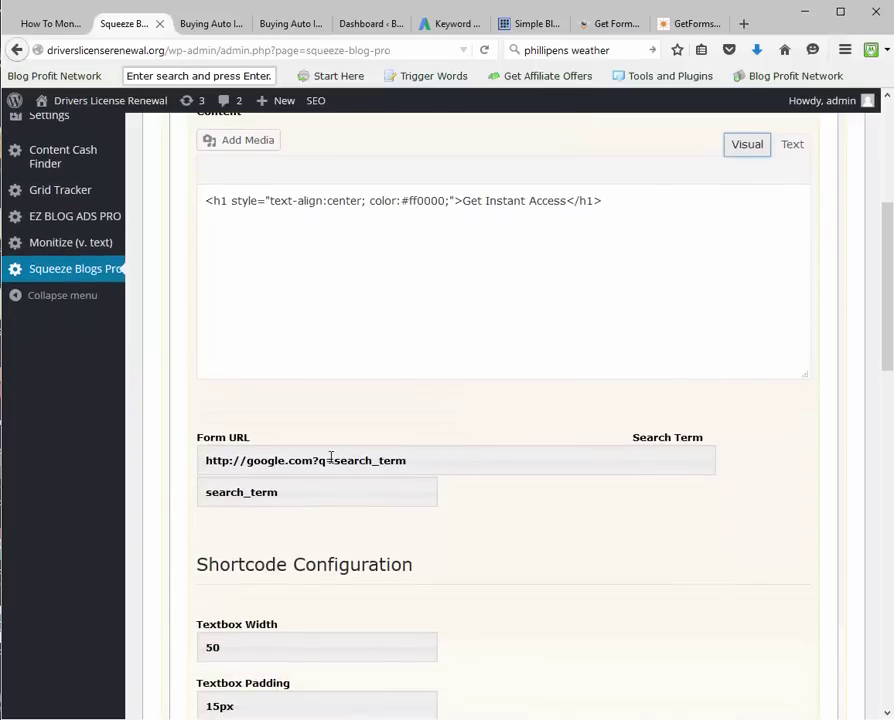
{"action": "left_click_drag", "start_coordinate": [334, 461], "coordinate": [172, 474]}
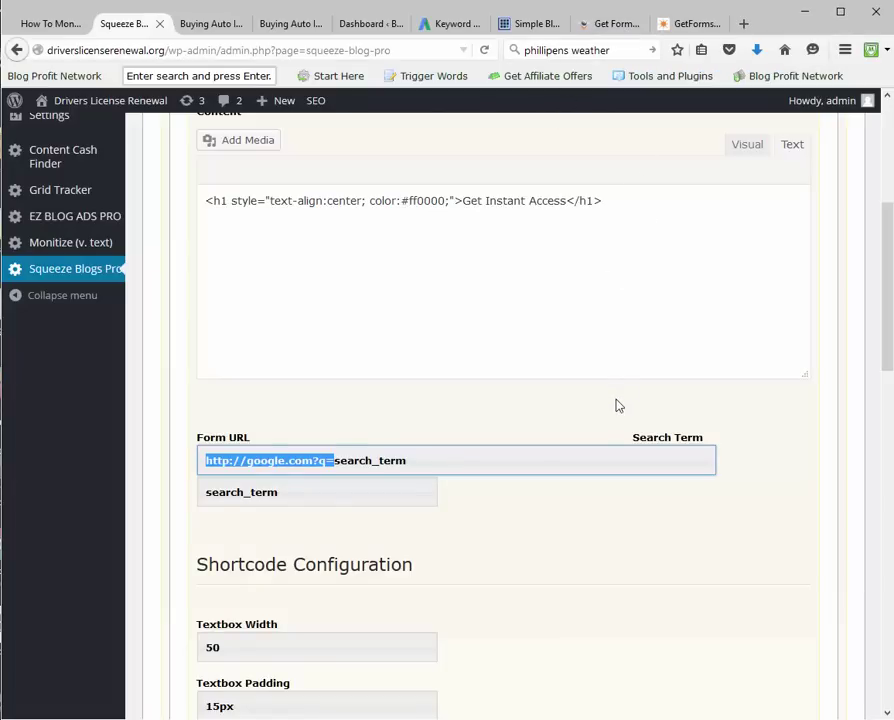
Step: Open Google in a new browser tab and search for dmv 95687
{"action": "key", "text": "ctrl+t"}
{"action": "type", "text": "google.com/"}
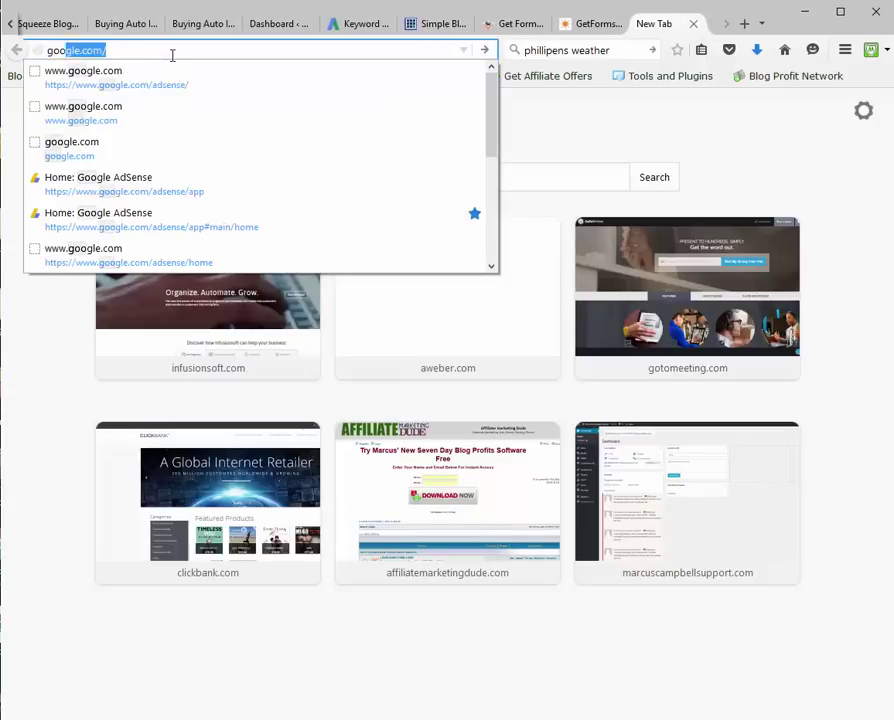
{"action": "key", "text": "Return"}
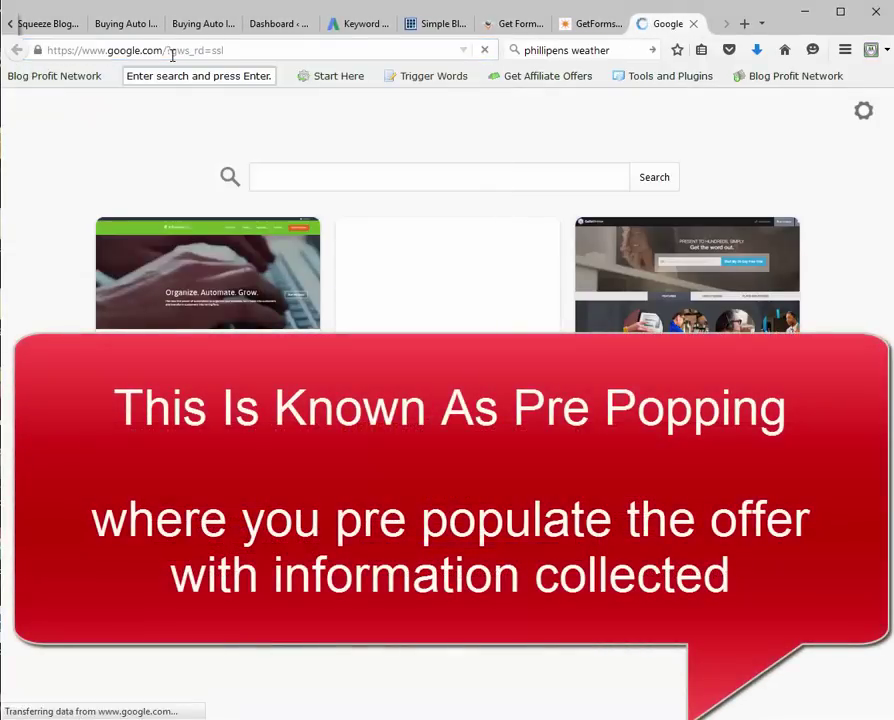
{"action": "type", "text": "dmv"}
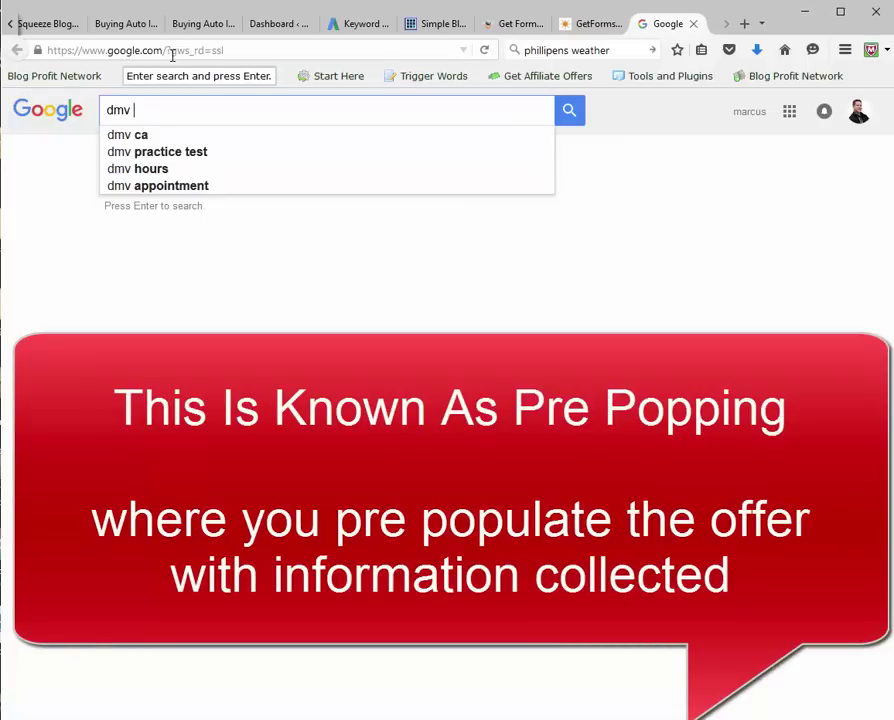
{"action": "type", "text": " 95687"}
{"action": "key", "text": "Return"}
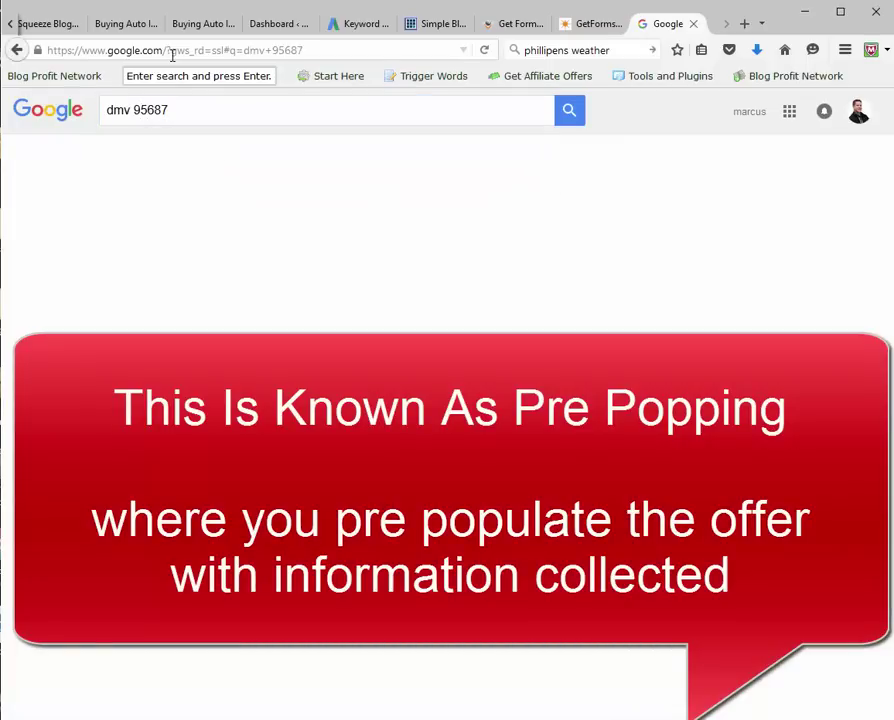
Step: Copy the Google results address up to and including dmv+, without the ZIP code, and return to the custom search form
{"action": "double_click", "coordinate": [287, 50]}
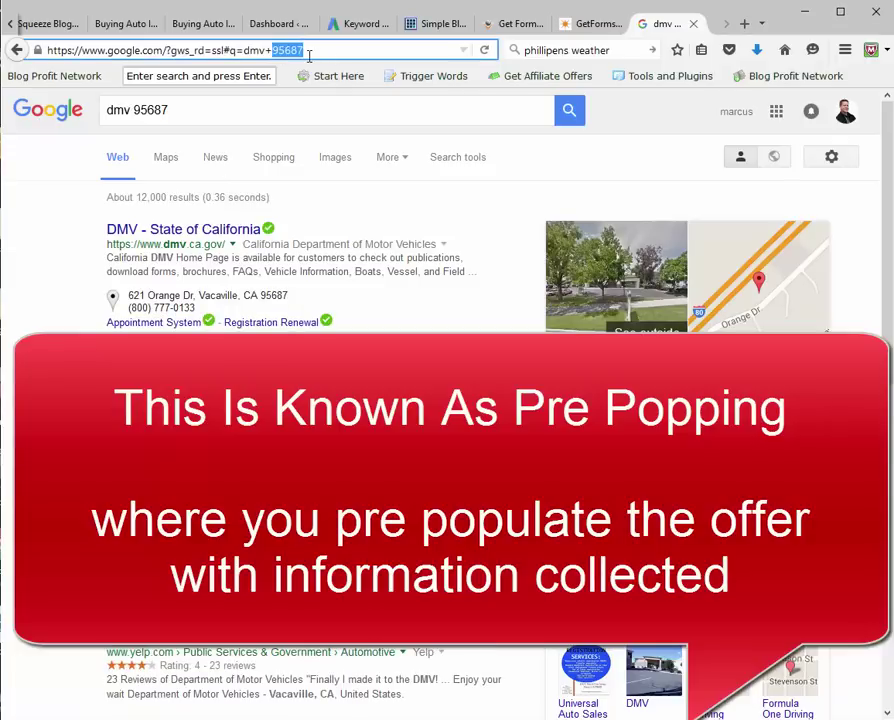
{"action": "left_click", "coordinate": [310, 55]}
{"action": "left_click_drag", "start_coordinate": [274, 50], "coordinate": [14, 55]}
{"action": "key", "text": "ctrl+c"}
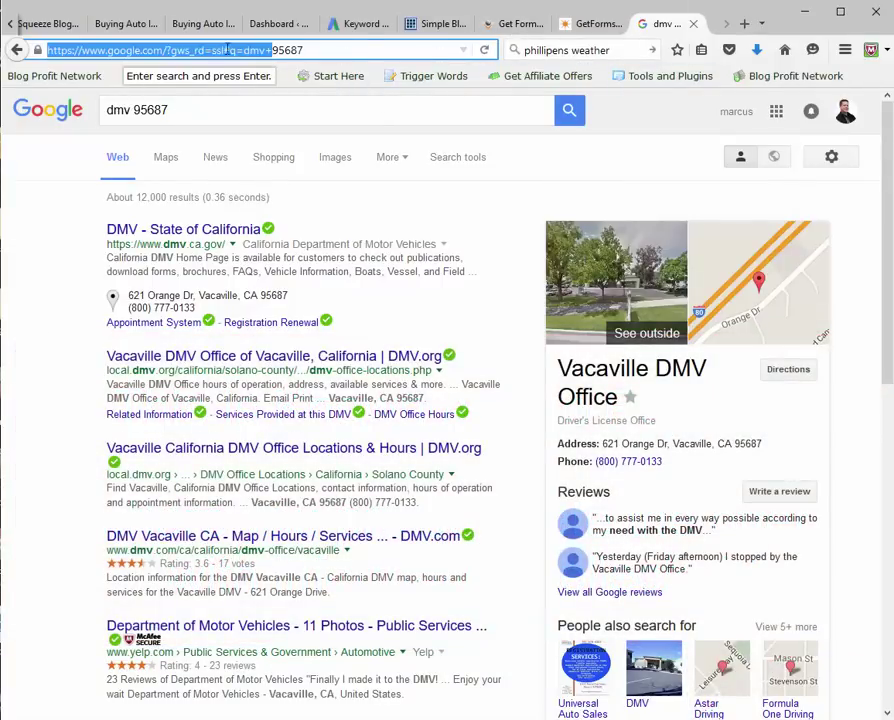
{"action": "left_click", "coordinate": [28, 23]}
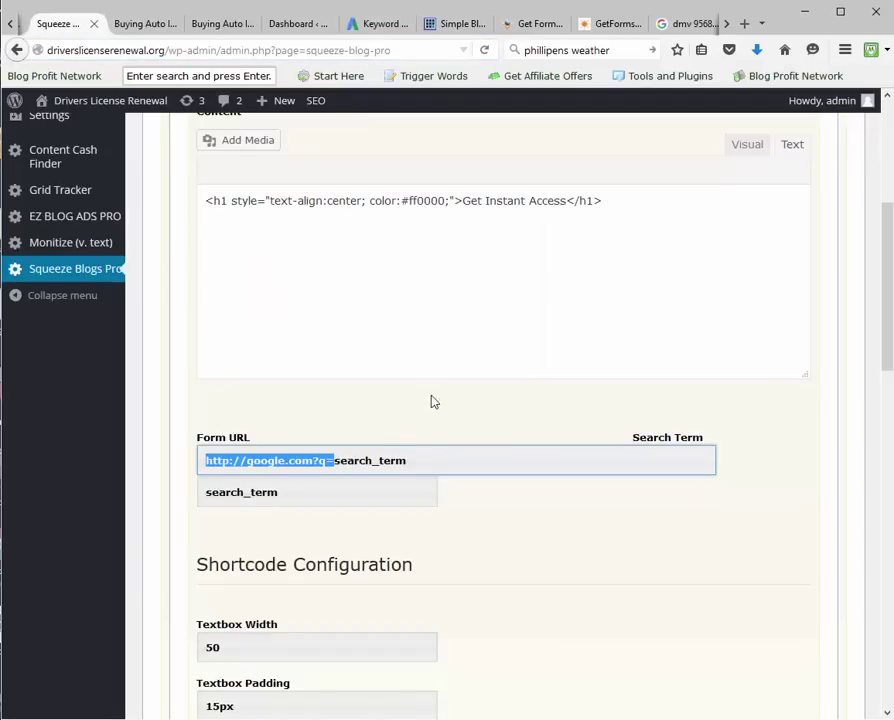
{"action": "left_click_drag", "start_coordinate": [412, 458], "coordinate": [142, 474]}
{"action": "key", "text": "ctrl+v"}
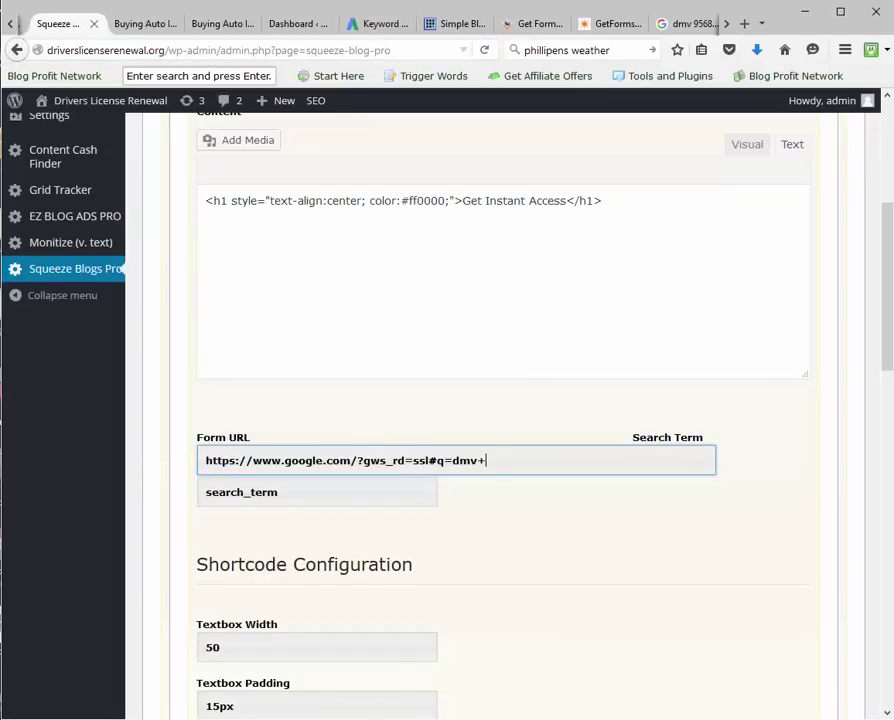
{"action": "left_click_drag", "start_coordinate": [338, 496], "coordinate": [215, 512]}
{"action": "key", "text": "ctrl+c"}
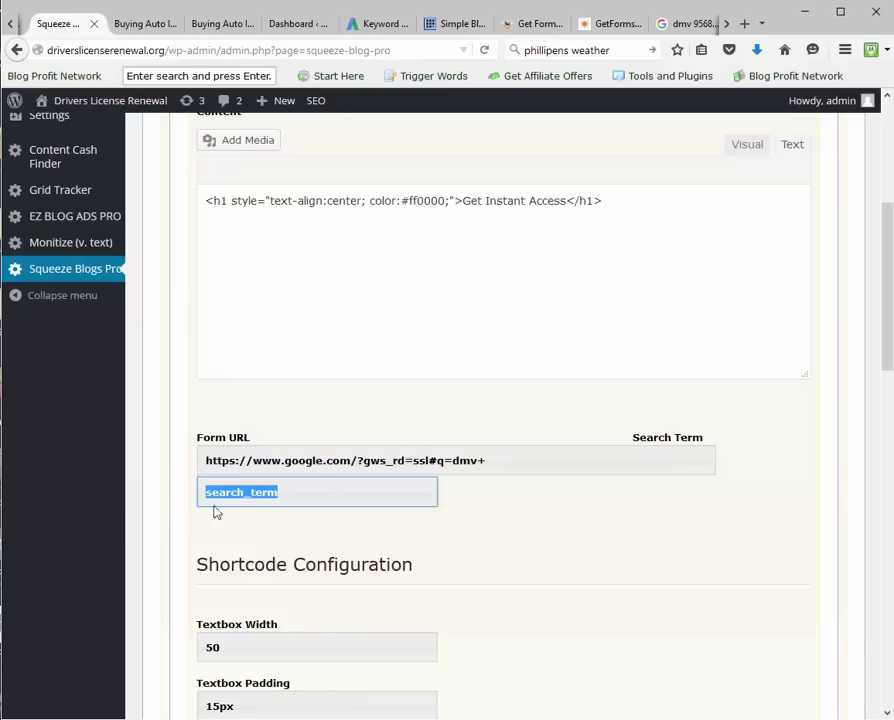
{"action": "left_click", "coordinate": [490, 460]}
{"action": "key", "text": "ctrl+v"}
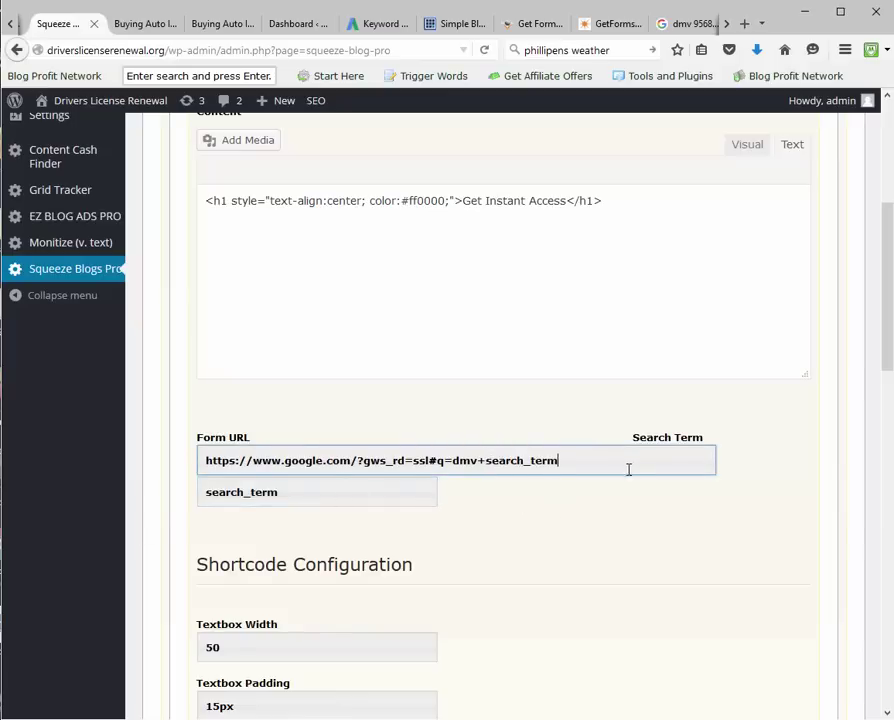
{"action": "scroll", "coordinate": [628, 470], "scroll_direction": "down", "scroll_amount": 10}
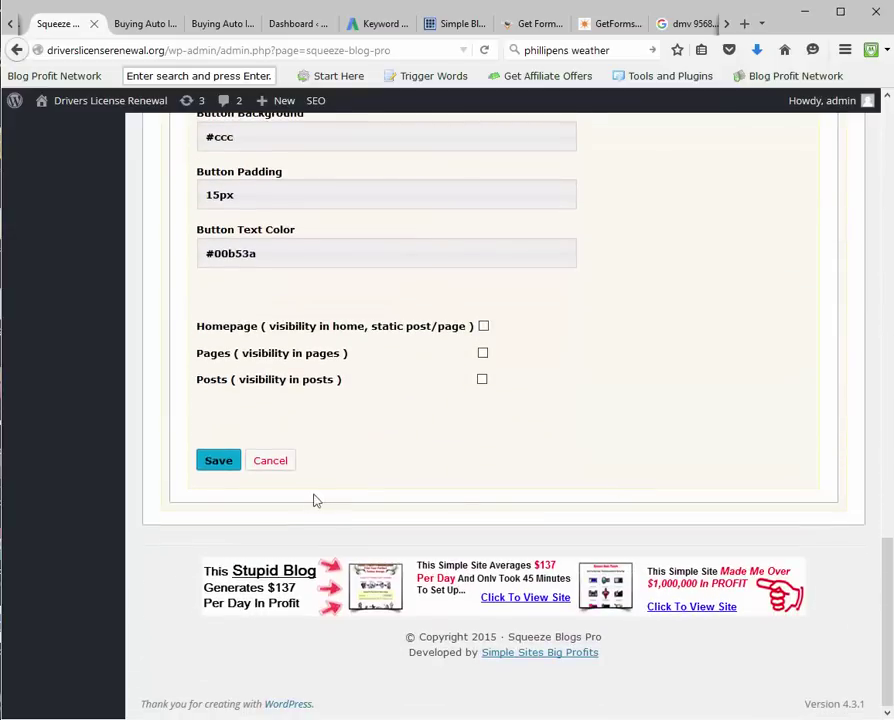
{"action": "left_click", "coordinate": [222, 466]}
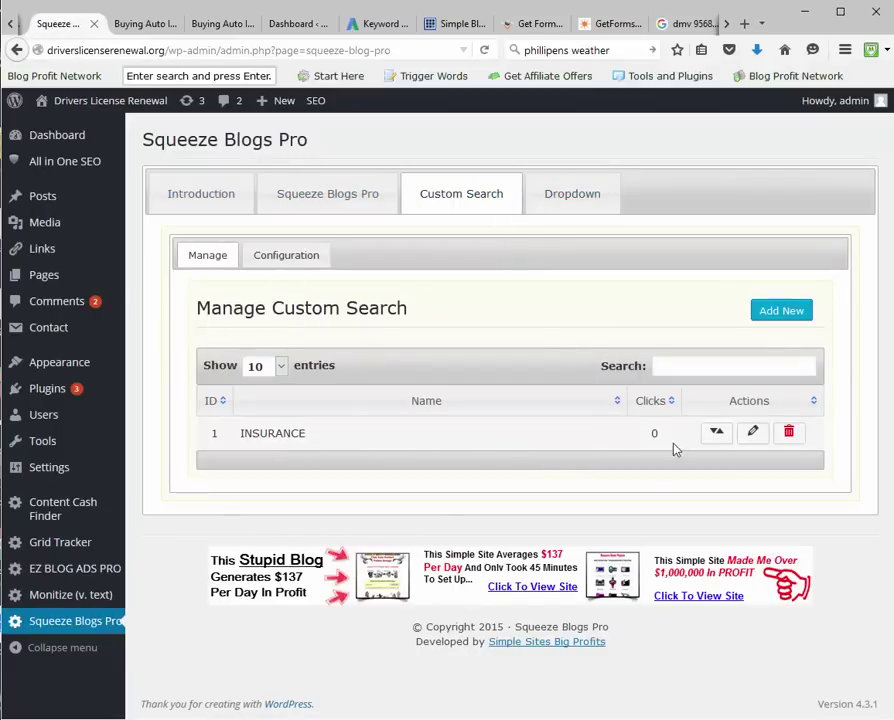
Step: Expand the INSURANCE custom search's details and copy its shortcode [squeezeblogspro_customsearch id=1]
{"action": "left_click", "coordinate": [716, 432]}
{"action": "scroll", "coordinate": [593, 485], "scroll_direction": "down", "scroll_amount": 4}
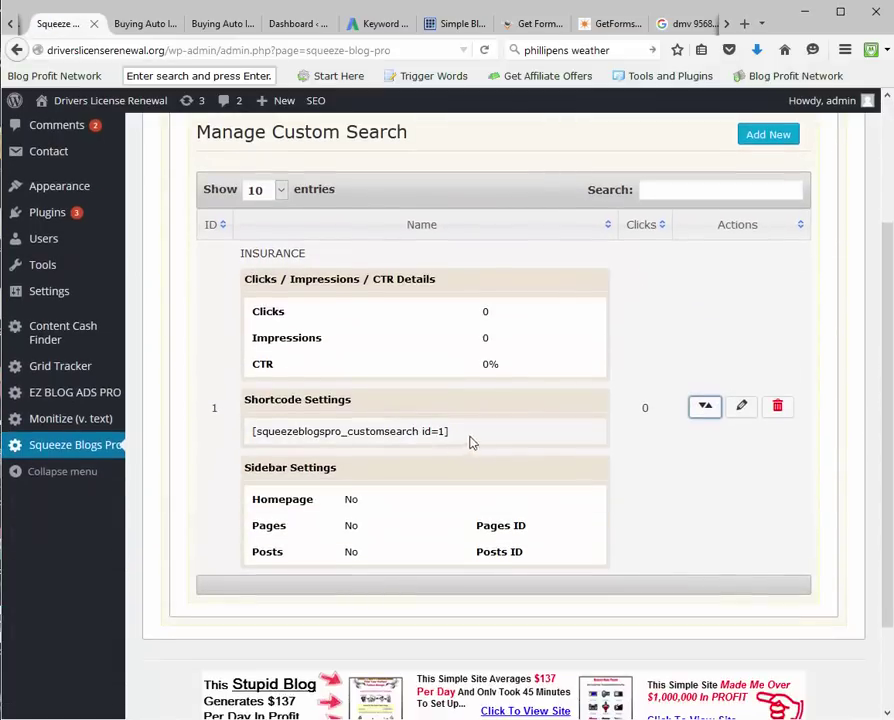
{"action": "left_click_drag", "start_coordinate": [455, 431], "coordinate": [247, 432]}
{"action": "key", "text": "ctrl+c"}
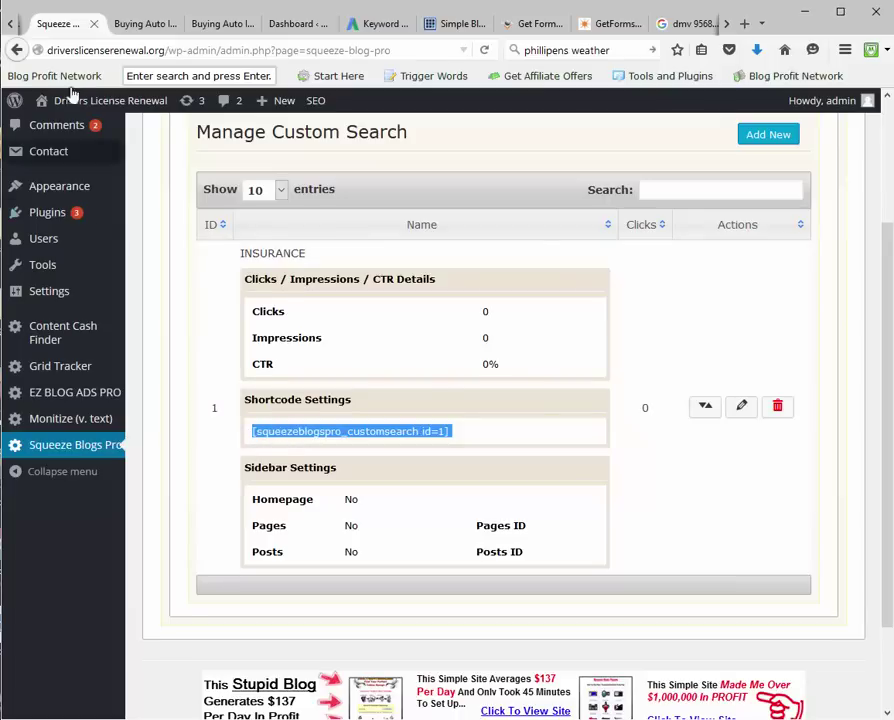
Step: Edit the Driver's License Renewal Online page, paste the custom search shortcode on its own line below the dropdown shortcode, and update the page
{"action": "left_click", "coordinate": [8, 23]}
{"action": "mouse_move", "coordinate": [66, 110]}
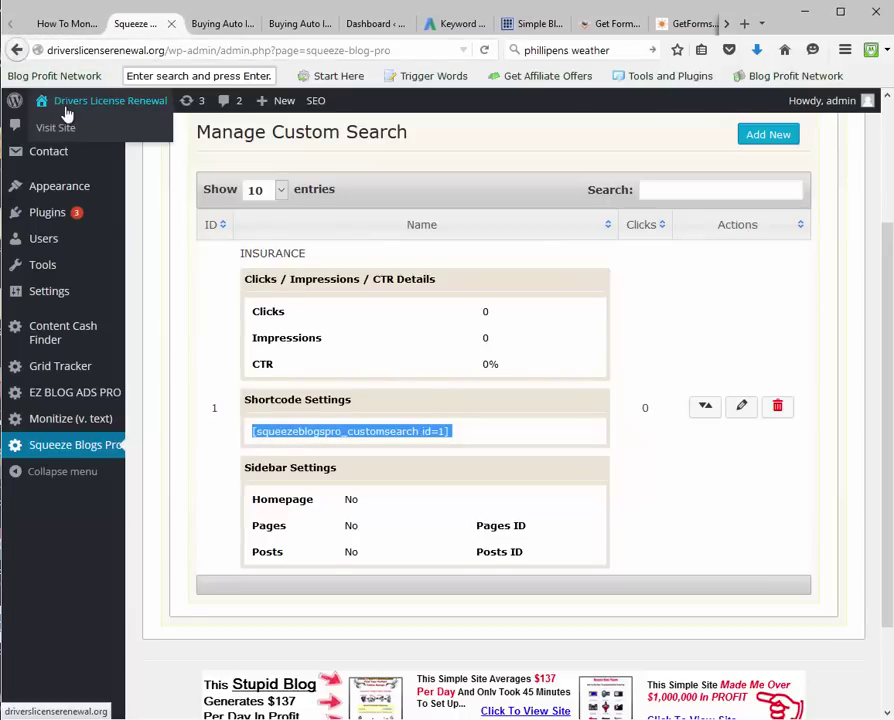
{"action": "left_click", "coordinate": [92, 116]}
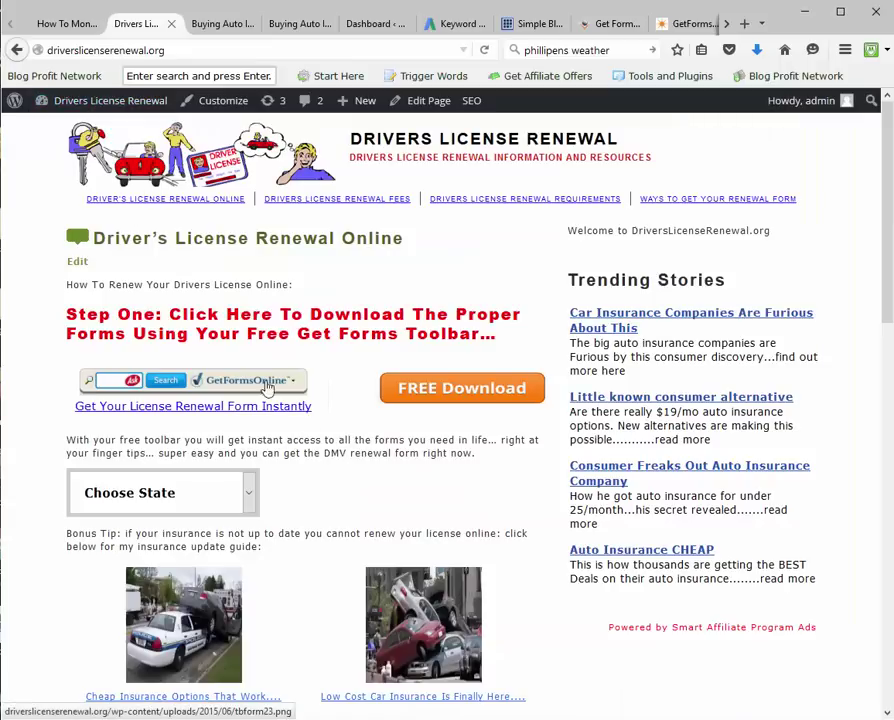
{"action": "left_click", "coordinate": [78, 264]}
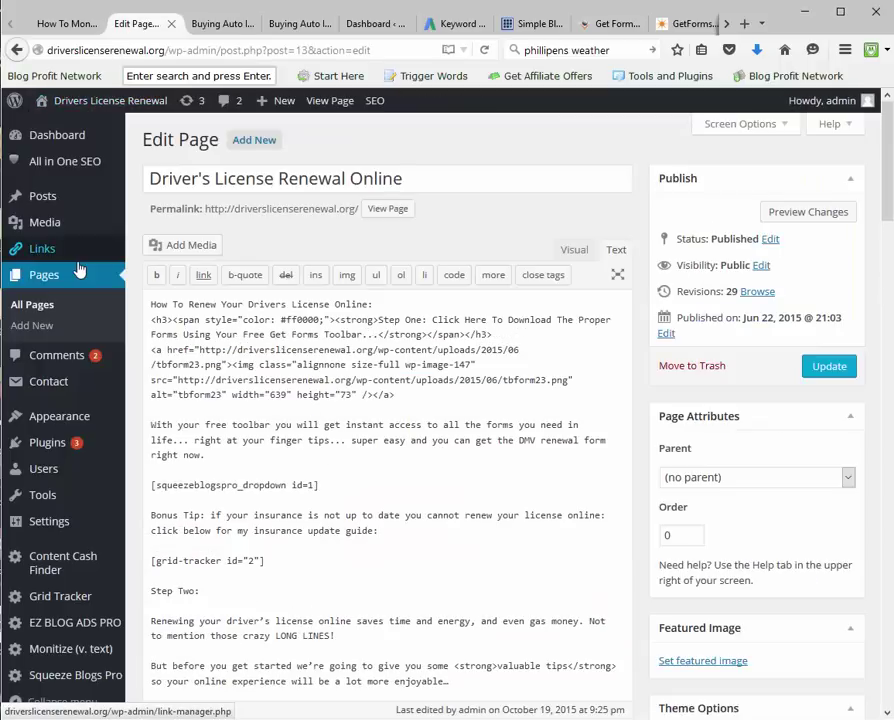
{"action": "left_click", "coordinate": [348, 483]}
{"action": "key", "text": "Return"}
{"action": "key", "text": "Return"}
{"action": "key", "text": "ctrl+v"}
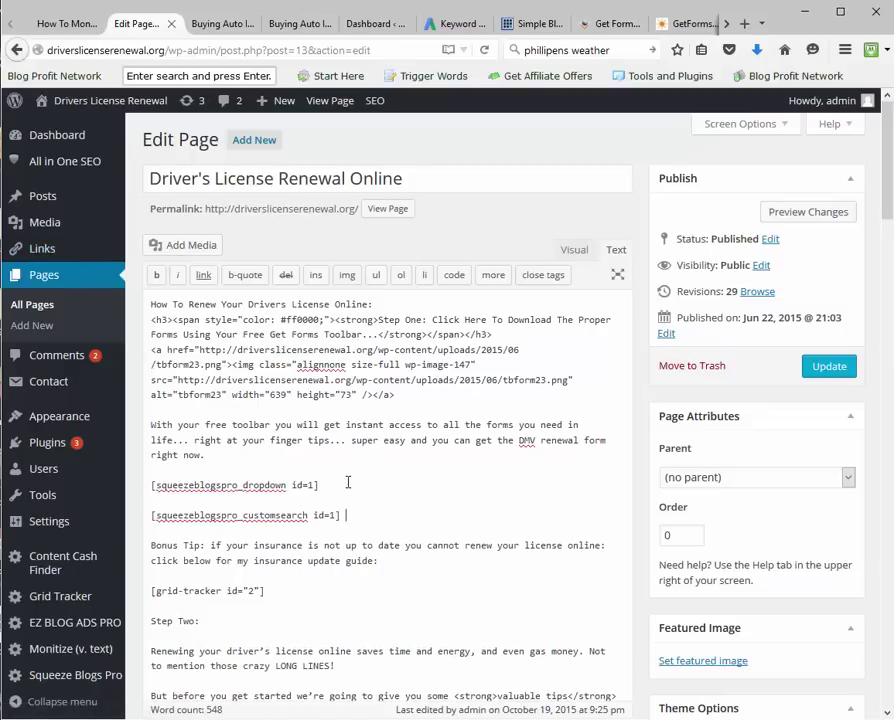
{"action": "left_click", "coordinate": [827, 372]}
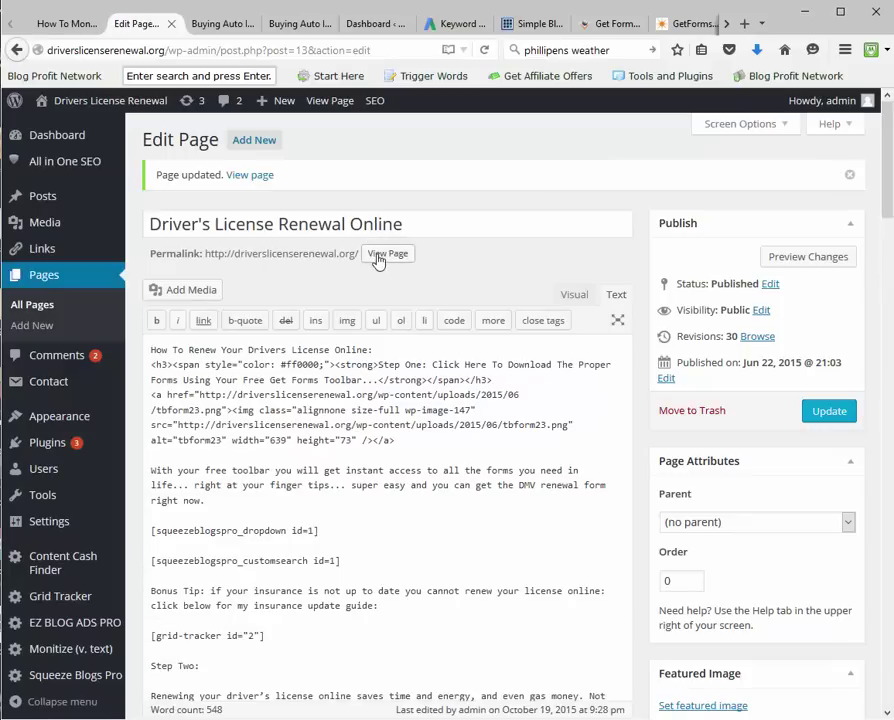
Step: View the live page, test the Get Instant Access search box with 95671, and check the pre-filled term in the Google results
{"action": "left_click", "coordinate": [380, 256]}
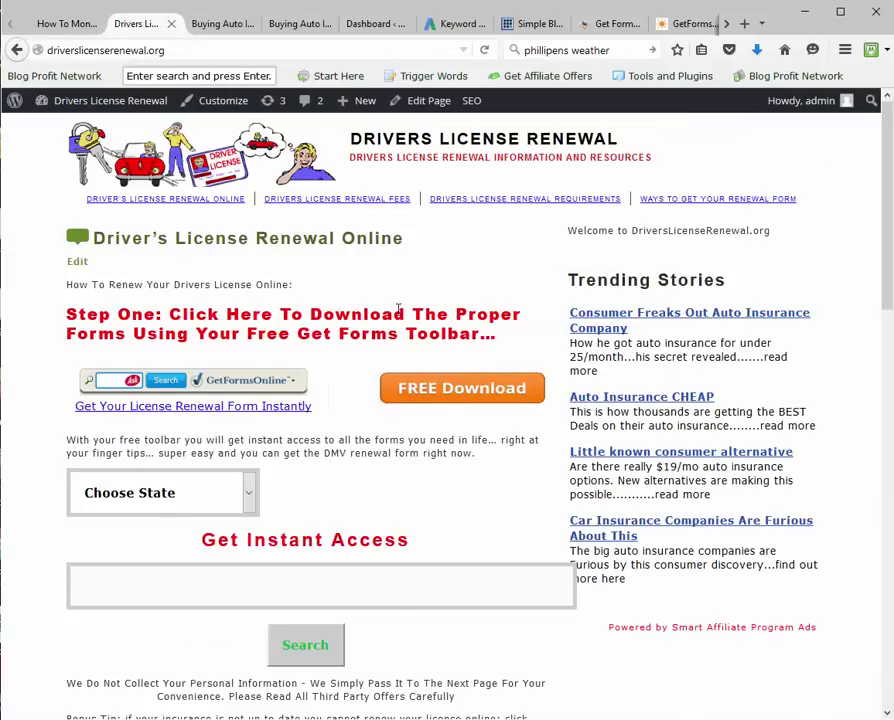
{"action": "scroll", "coordinate": [398, 310], "scroll_direction": "down", "scroll_amount": 3}
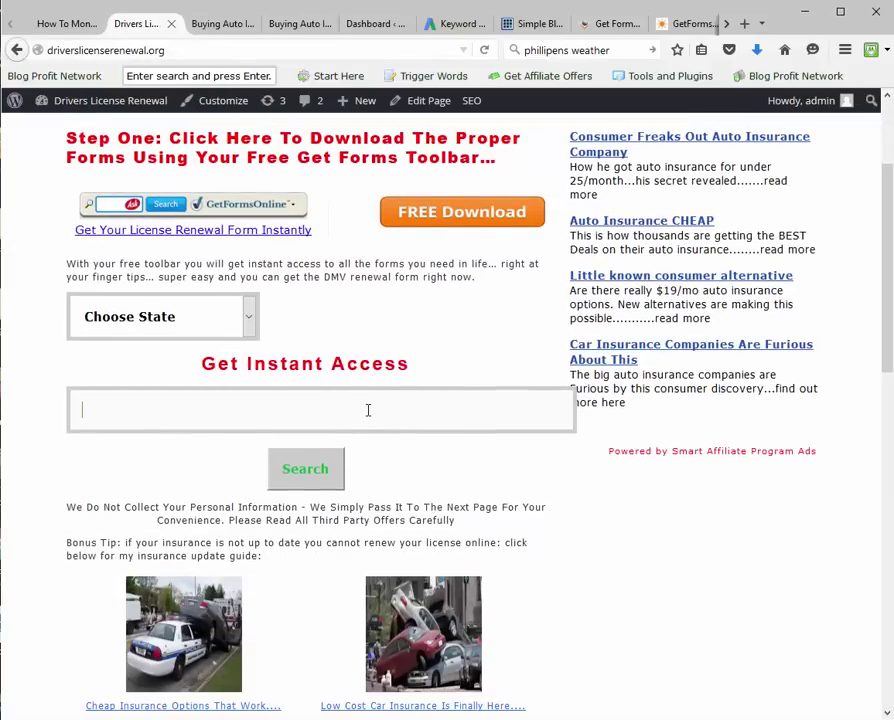
{"action": "type", "text": "956"}
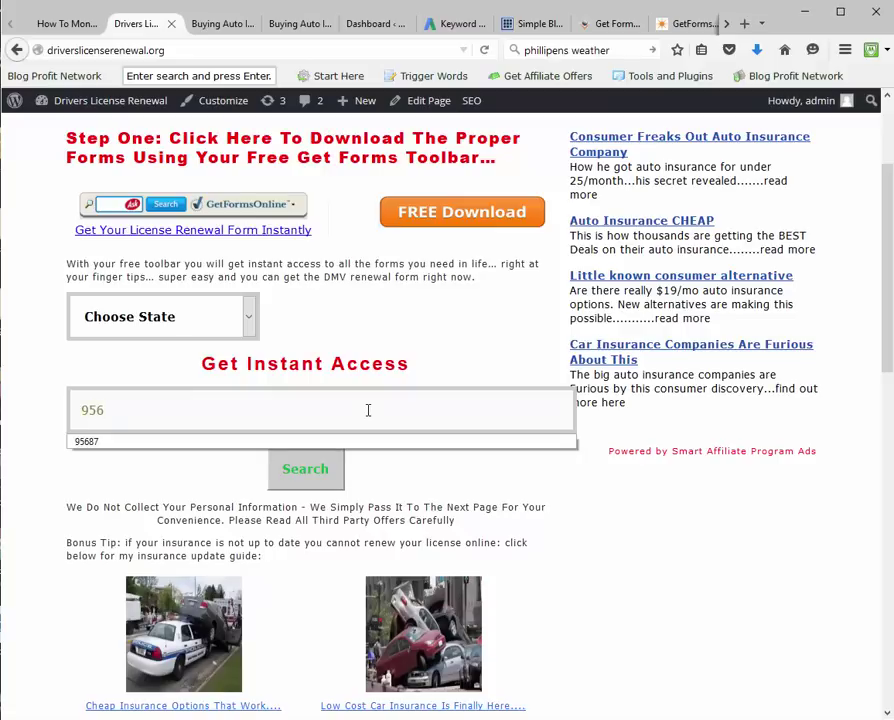
{"action": "type", "text": "71"}
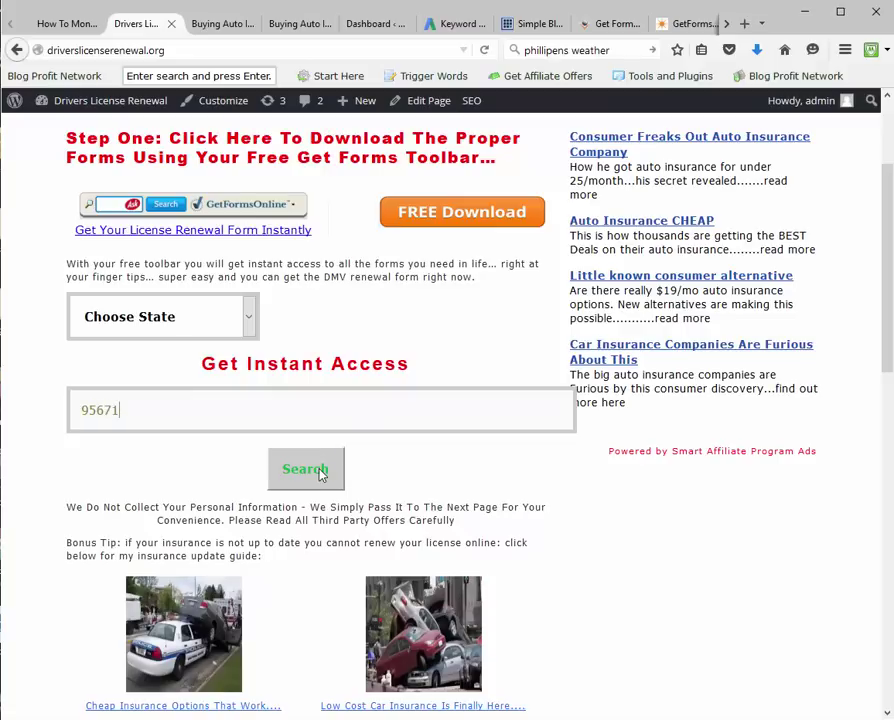
{"action": "left_click", "coordinate": [320, 474]}
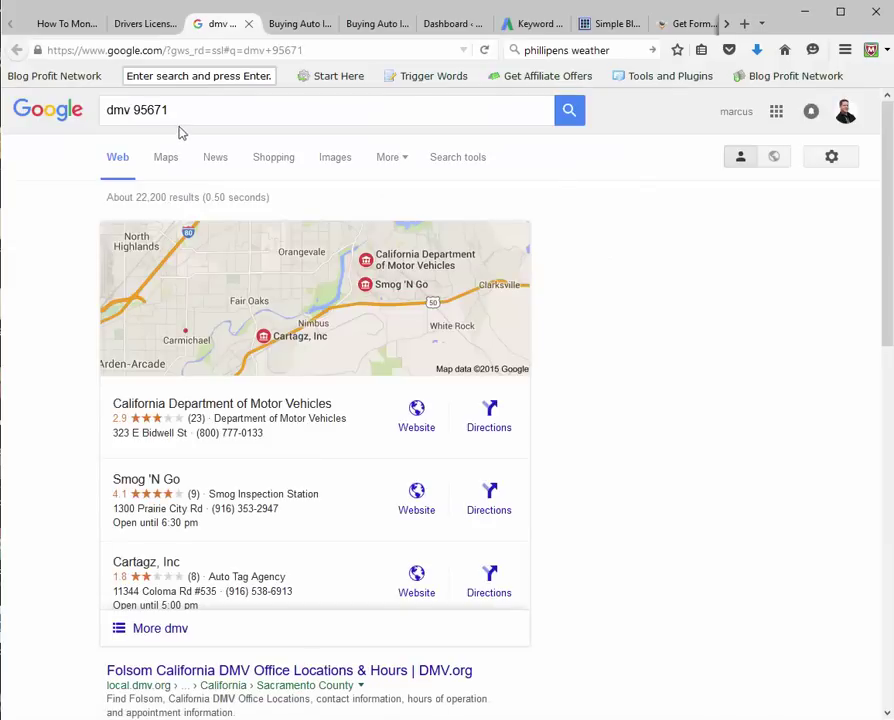
{"action": "left_click_drag", "start_coordinate": [132, 112], "coordinate": [194, 119]}
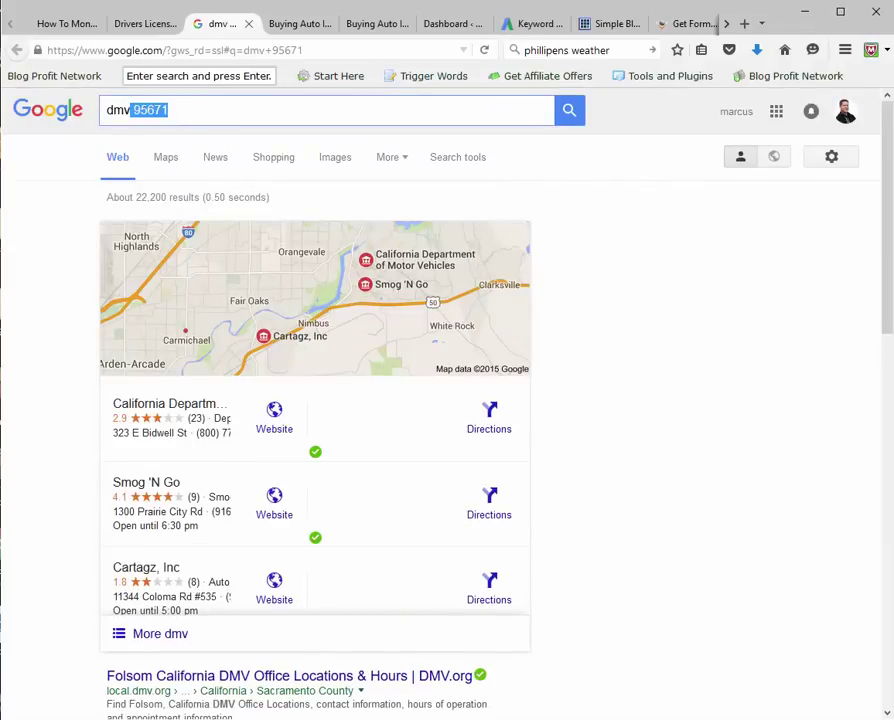
Step: Delete the dropdown and custom search shortcodes from the Driver's License Renewal Online page, update it and view the live site
{"action": "left_click", "coordinate": [133, 25]}
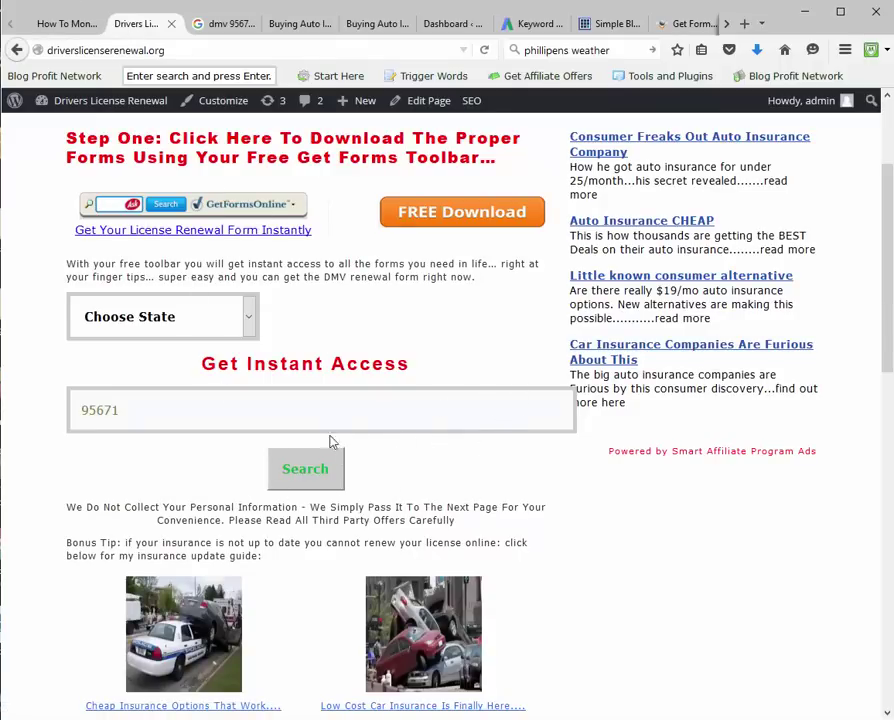
{"action": "scroll", "coordinate": [332, 442], "scroll_direction": "up", "scroll_amount": 3}
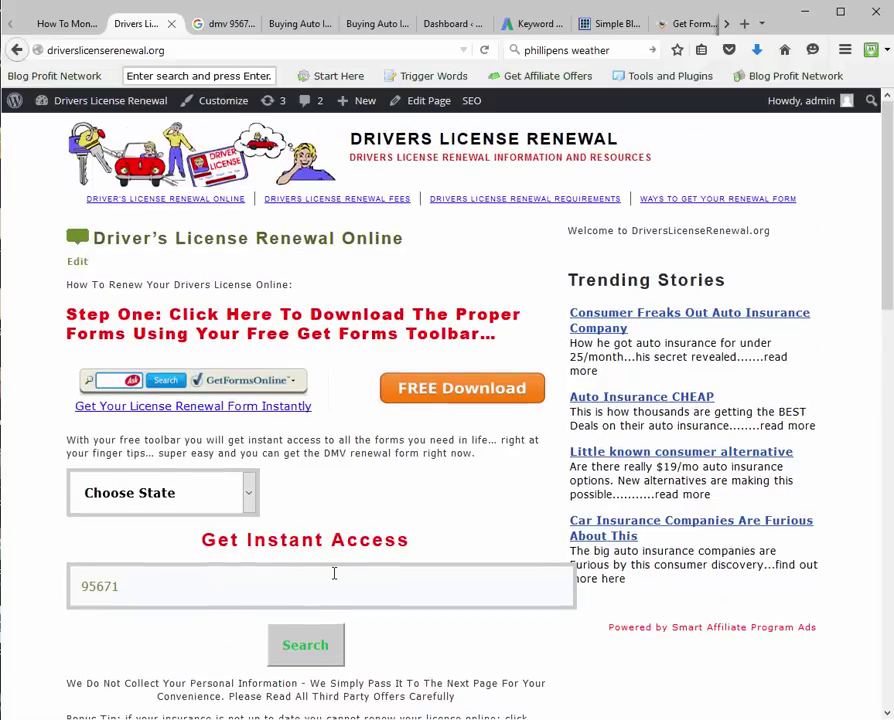
{"action": "left_click", "coordinate": [80, 263]}
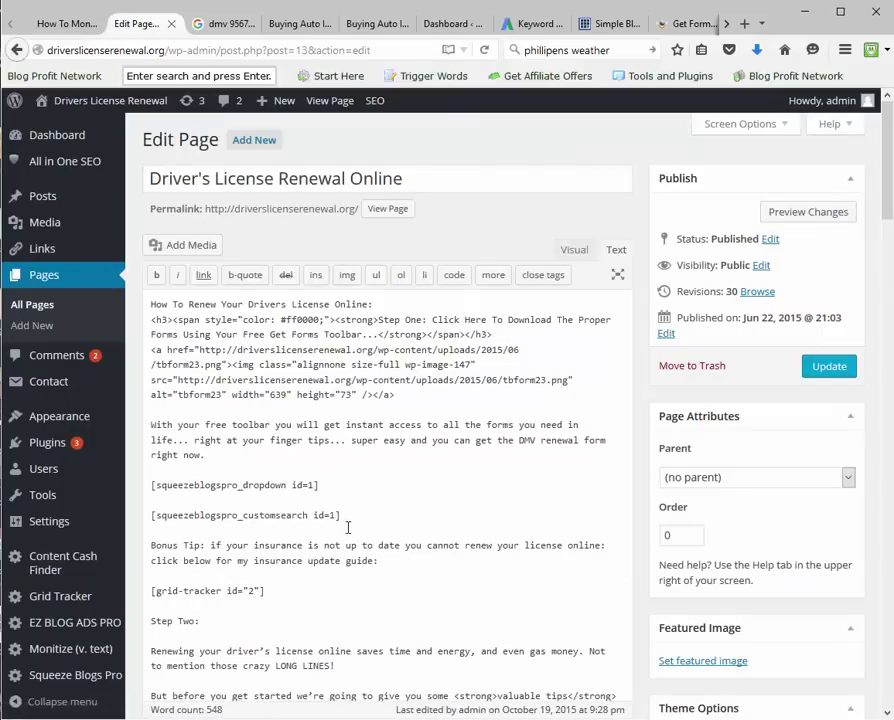
{"action": "left_click_drag", "start_coordinate": [343, 515], "coordinate": [150, 484]}
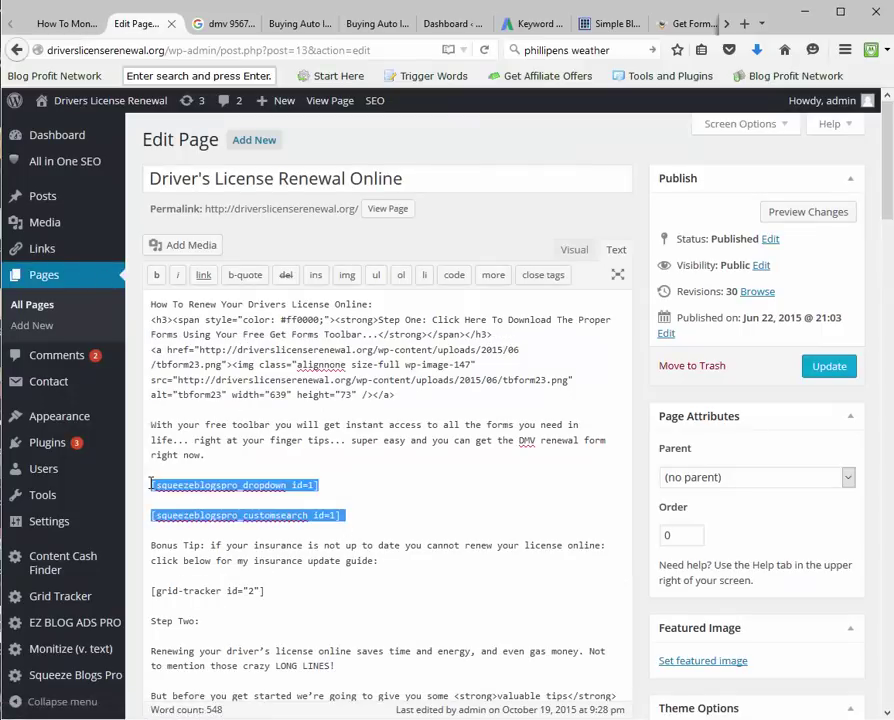
{"action": "key", "text": "BackSpace"}
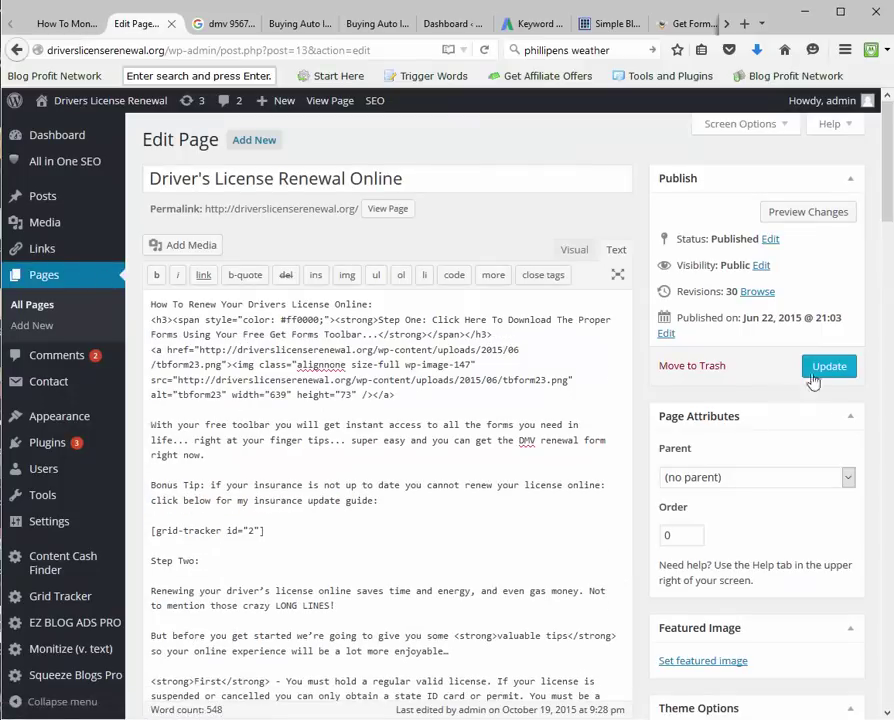
{"action": "left_click", "coordinate": [826, 367]}
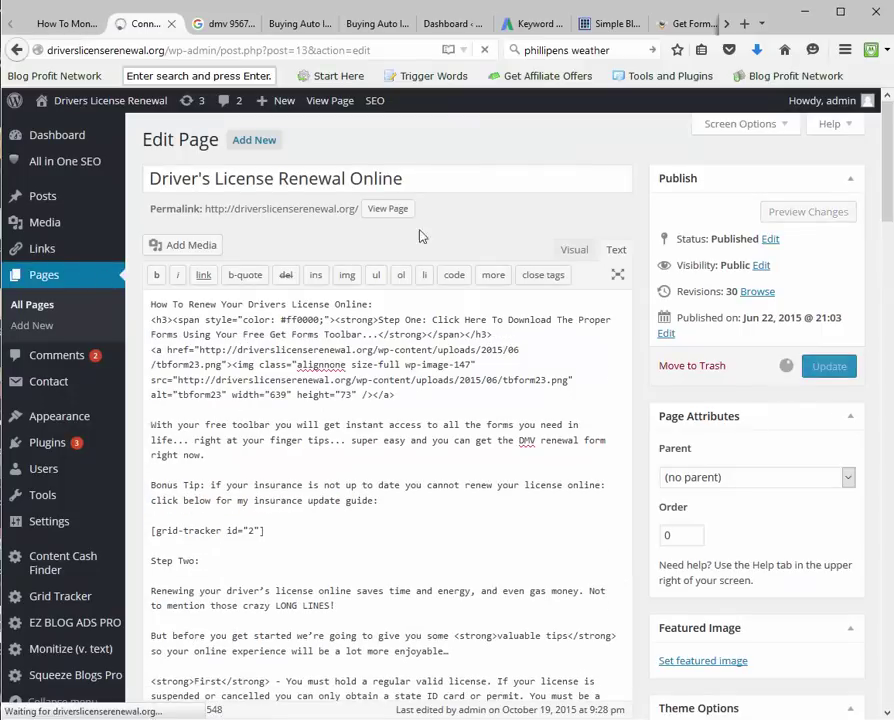
{"action": "left_click", "coordinate": [128, 108]}
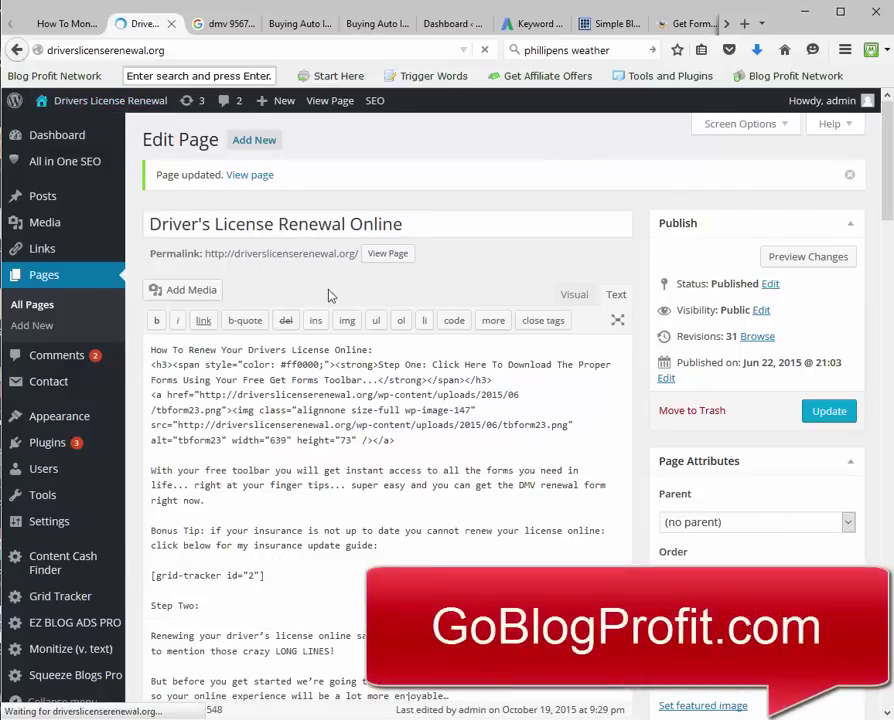
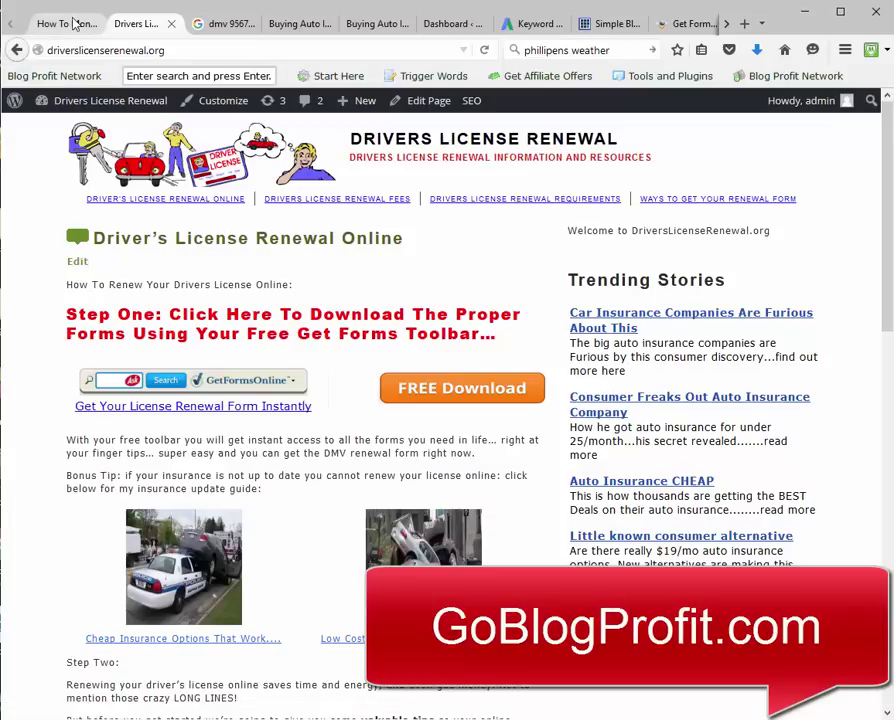
Step: Review the Ten Ways To Make Your Blog Convert Better list, comparing it with the Google results and the Drivers License Renewal home page
{"action": "left_click", "coordinate": [54, 19]}
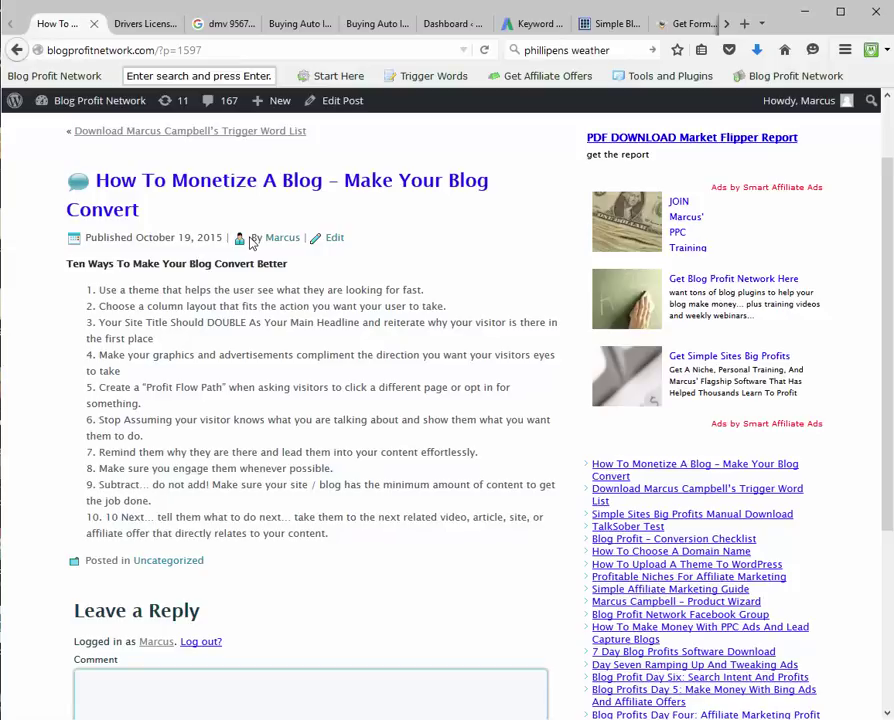
{"action": "left_click", "coordinate": [218, 23]}
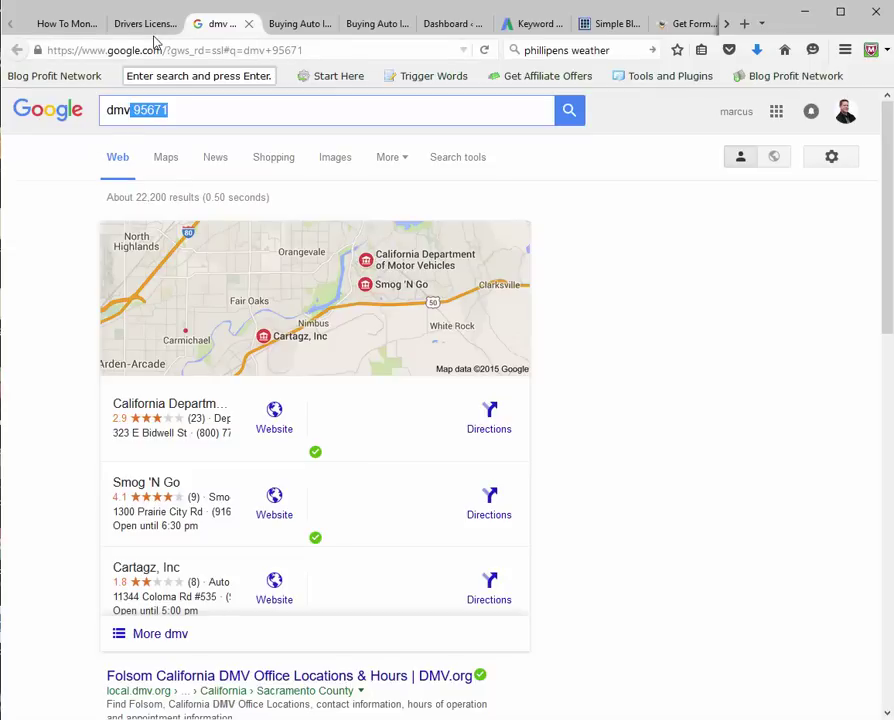
{"action": "left_click", "coordinate": [63, 27]}
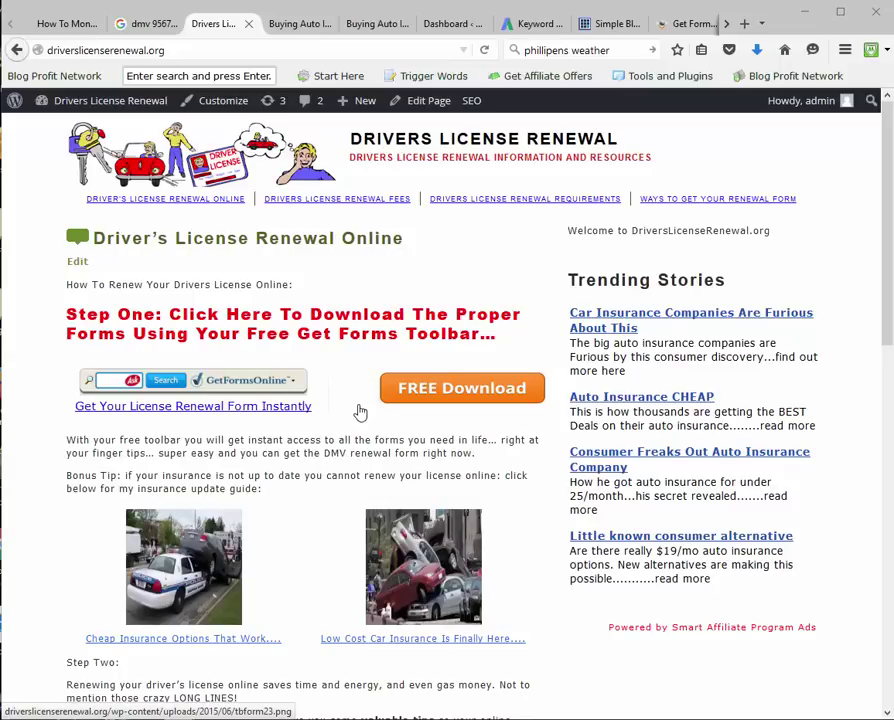
{"action": "left_click", "coordinate": [70, 37]}
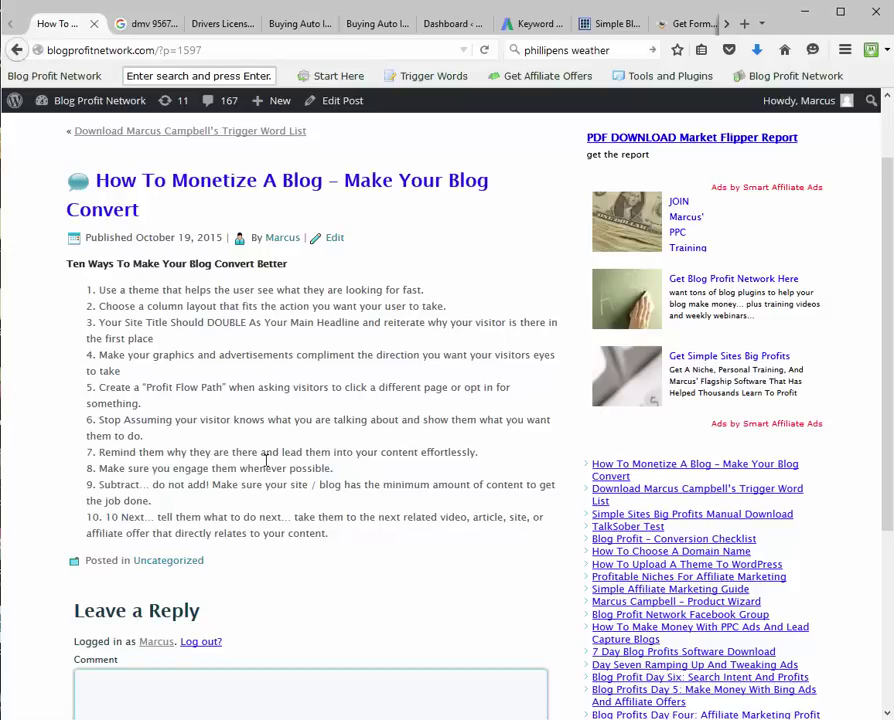
{"action": "left_click", "coordinate": [219, 34]}
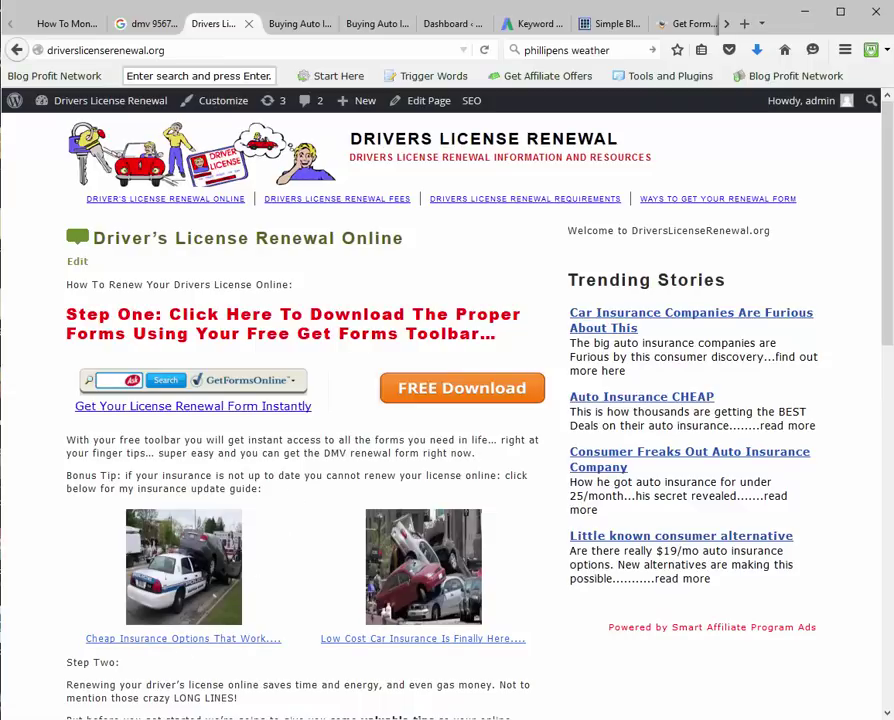
{"action": "left_click", "coordinate": [77, 31]}
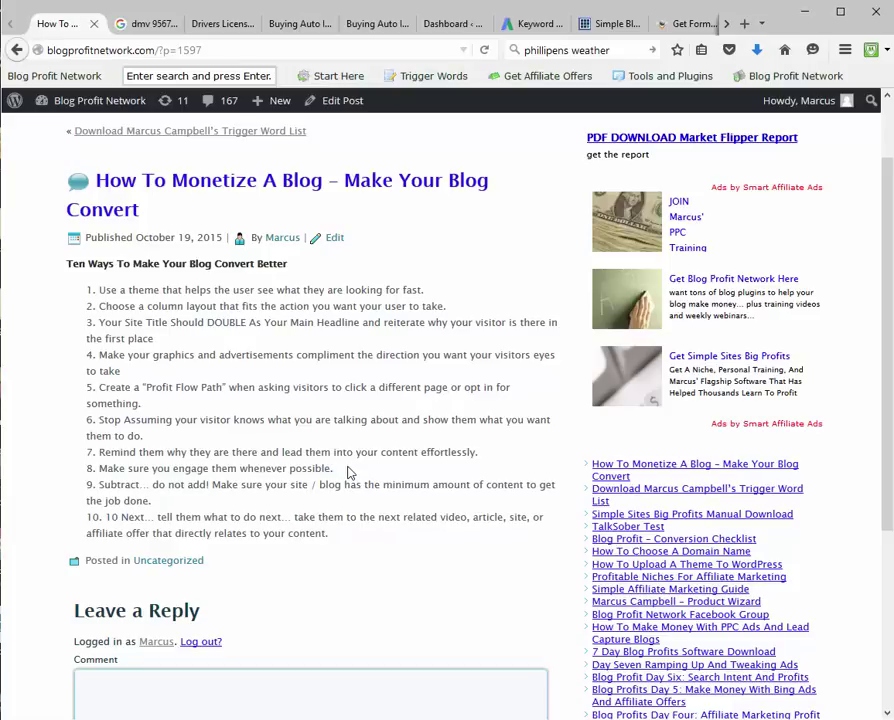
Step: Examine the Drivers License Renewal page's numbered tips and inline insurance ads, glance at the Buying Auto Insurance Online site, and return to the conversion list
{"action": "left_click", "coordinate": [222, 24]}
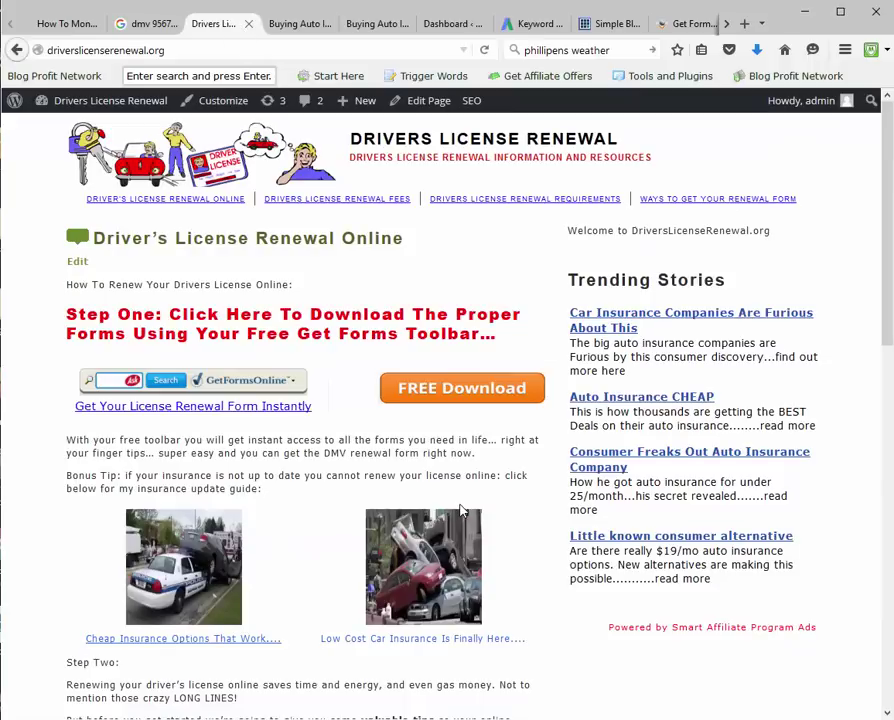
{"action": "scroll", "coordinate": [420, 530], "scroll_direction": "down", "scroll_amount": 5}
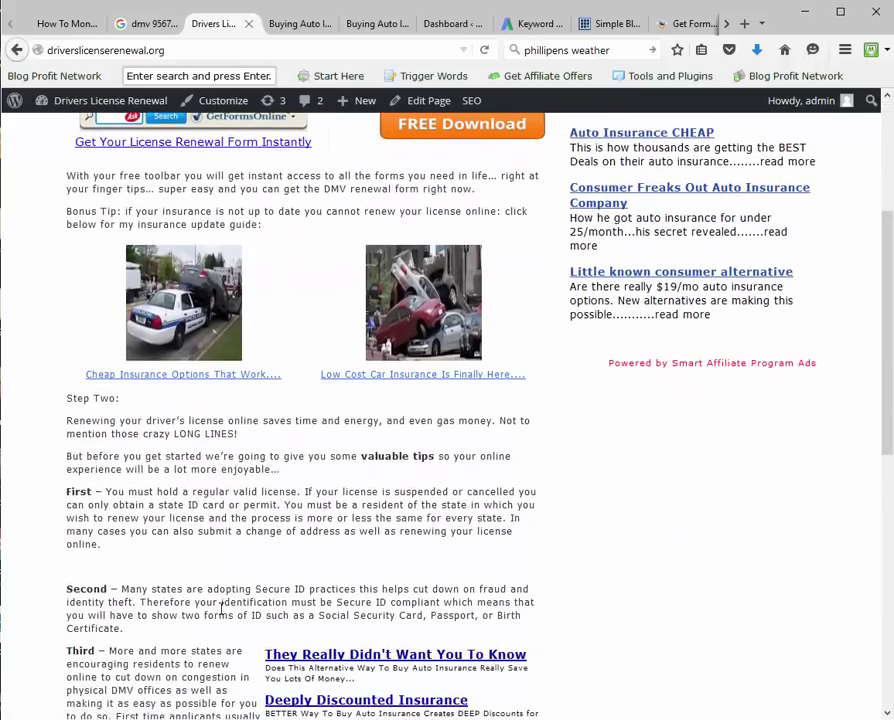
{"action": "triple_click", "coordinate": [56, 598]}
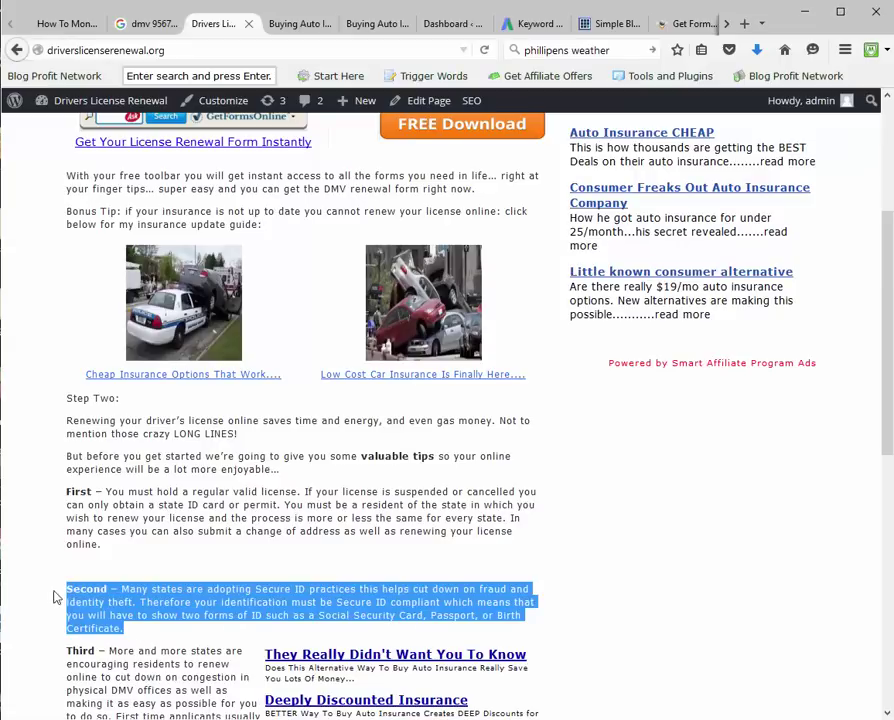
{"action": "scroll", "coordinate": [124, 570], "scroll_direction": "down", "scroll_amount": 2}
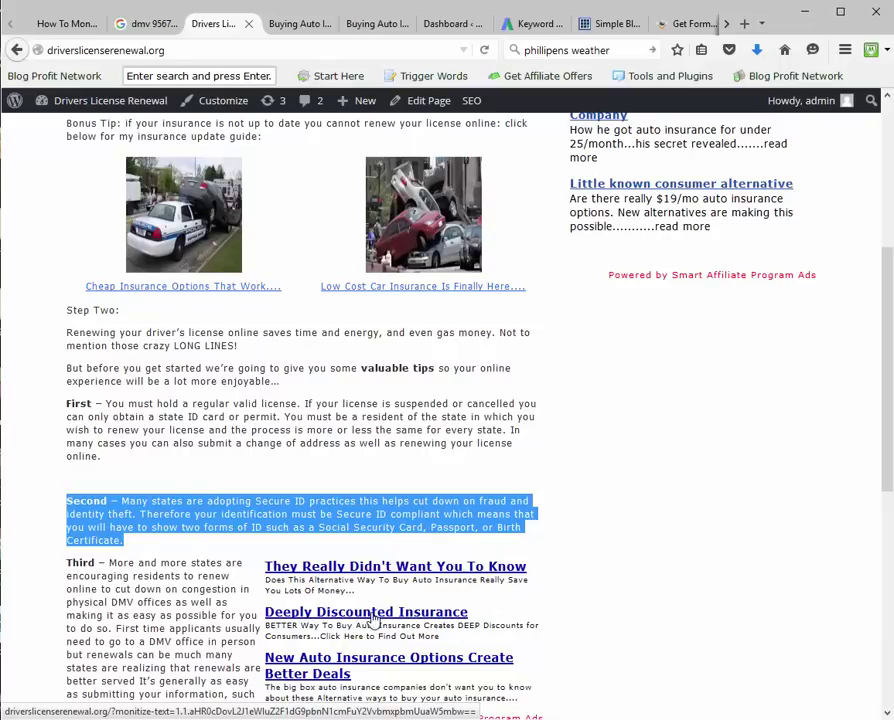
{"action": "scroll", "coordinate": [372, 617], "scroll_direction": "down", "scroll_amount": 2}
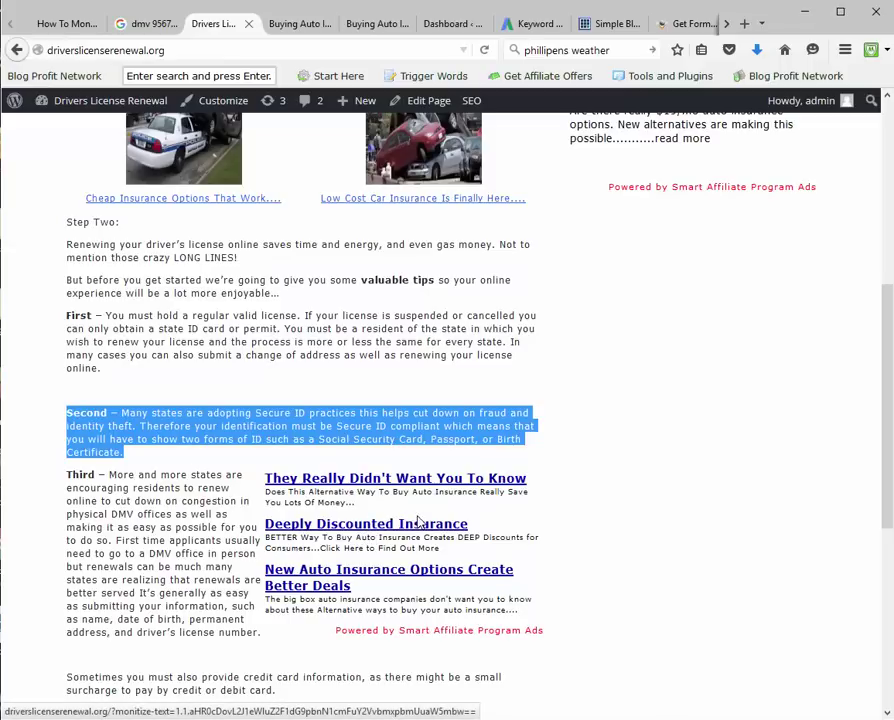
{"action": "left_click", "coordinate": [300, 24]}
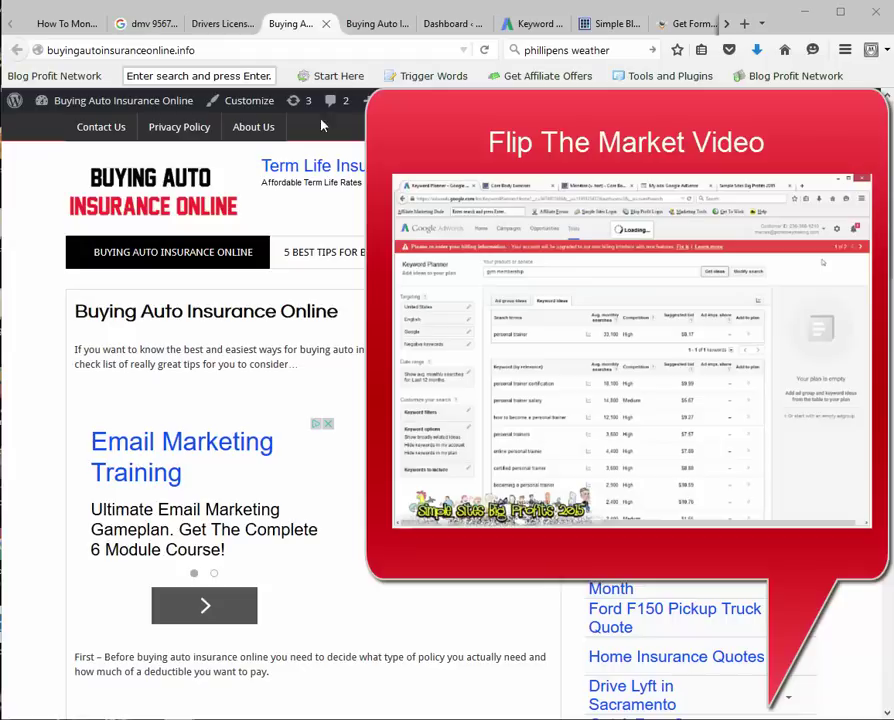
{"action": "left_click", "coordinate": [44, 24]}
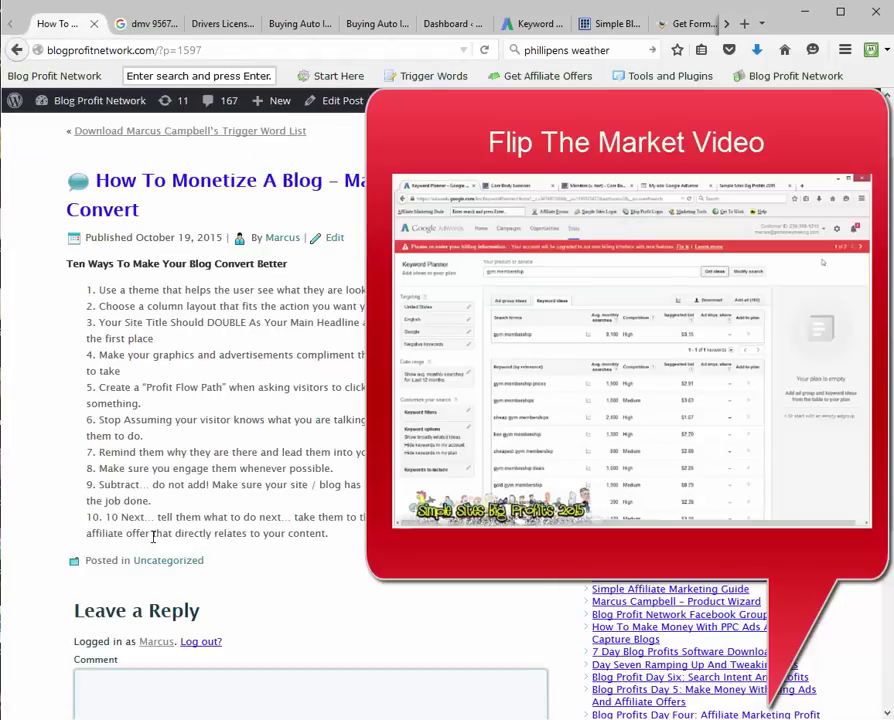